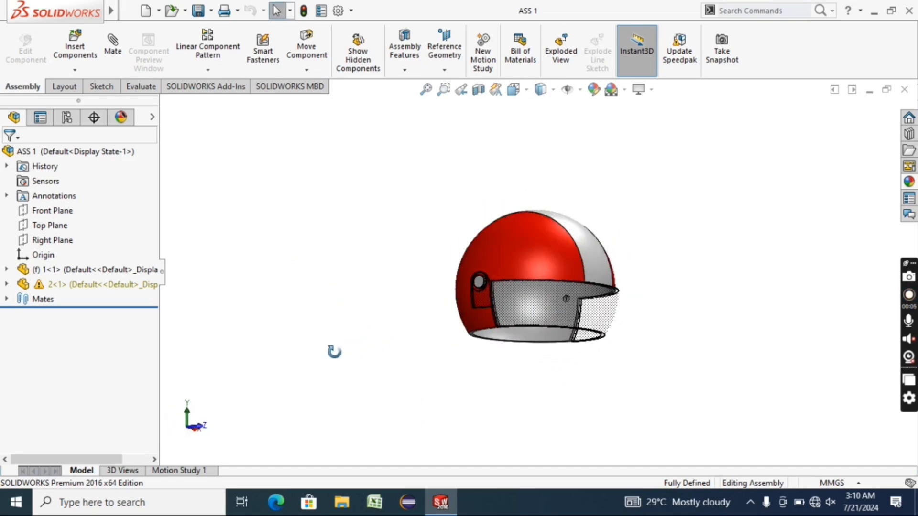
scroll(512, 279, "down", 3)
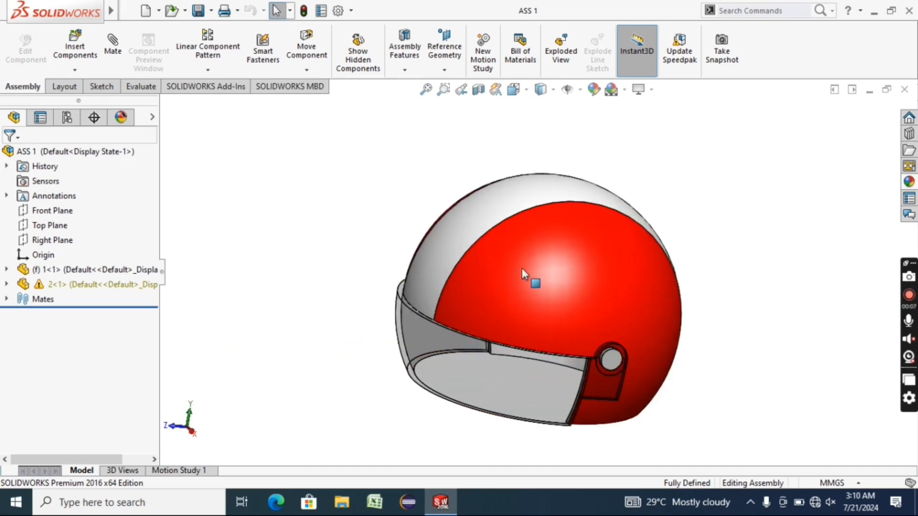
middle_click_drag(529, 275, 611, 225)
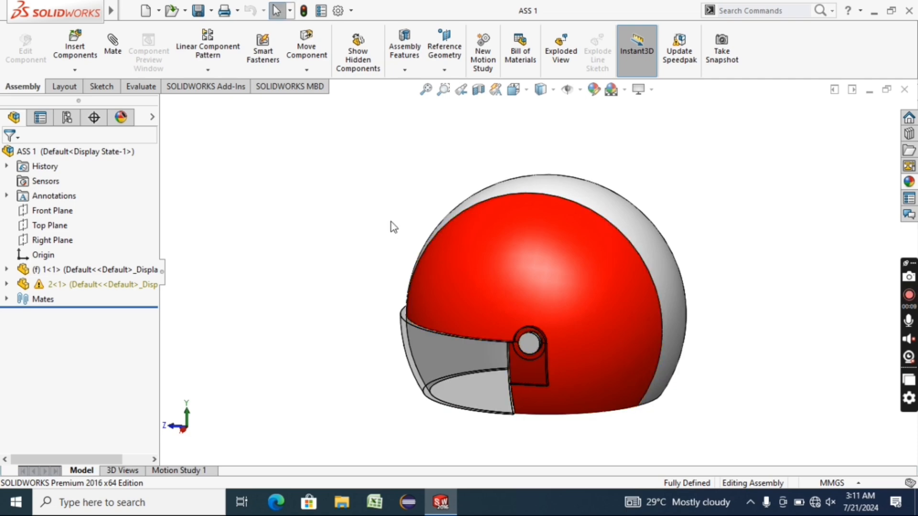
- Create a new part document and orient the view normal to the Top Plane
left_click(153, 16)
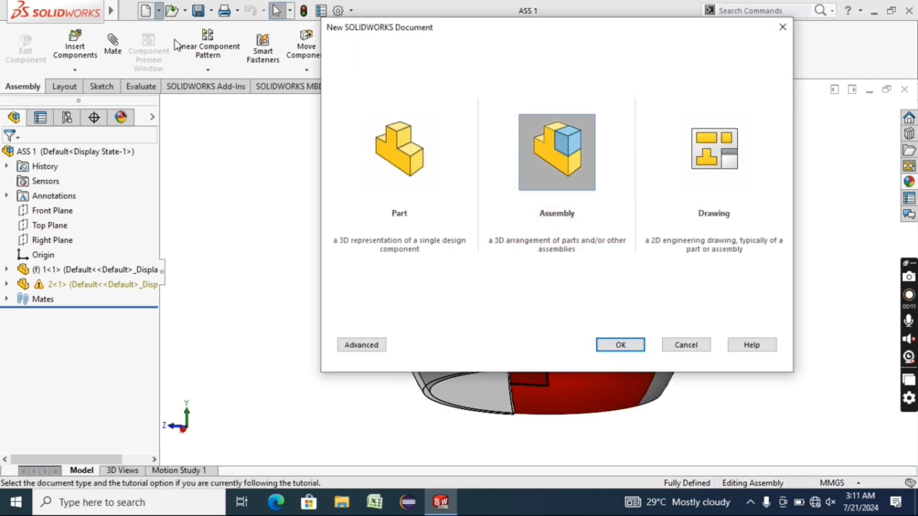
left_click(400, 186)
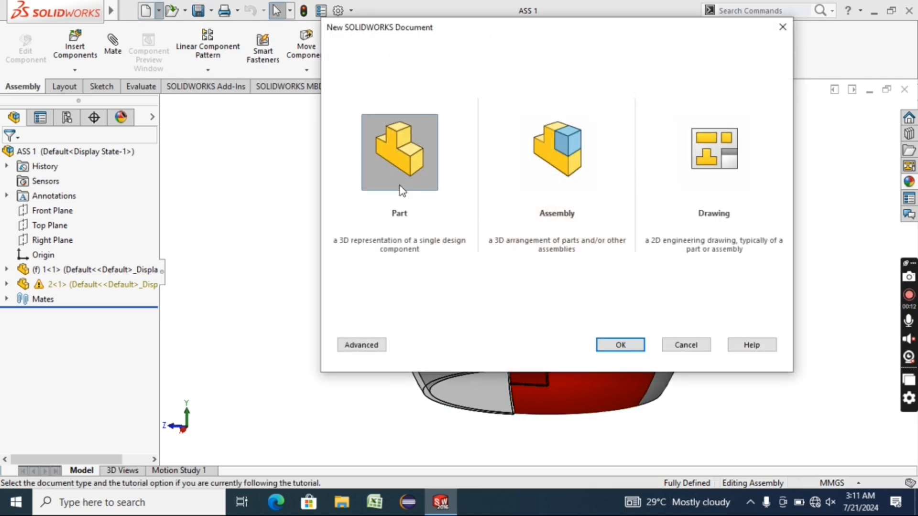
left_click(621, 345)
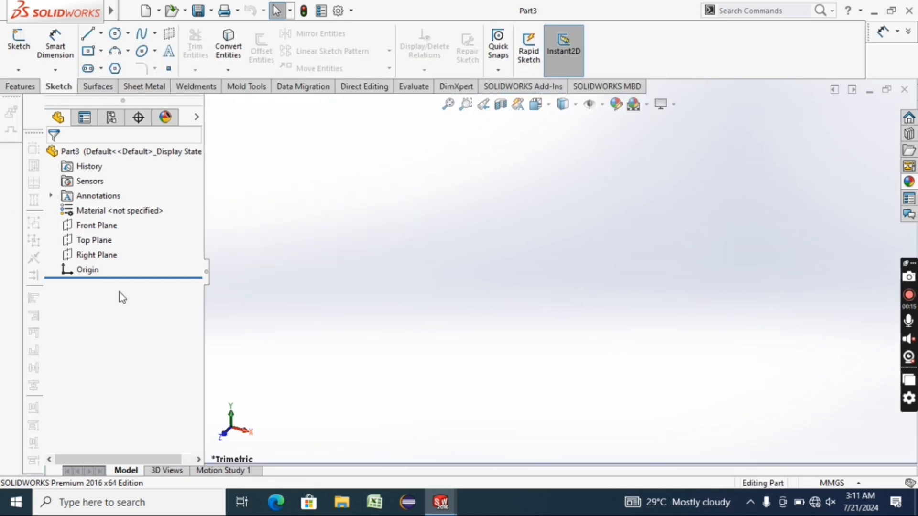
right_click(96, 241)
left_click(156, 231)
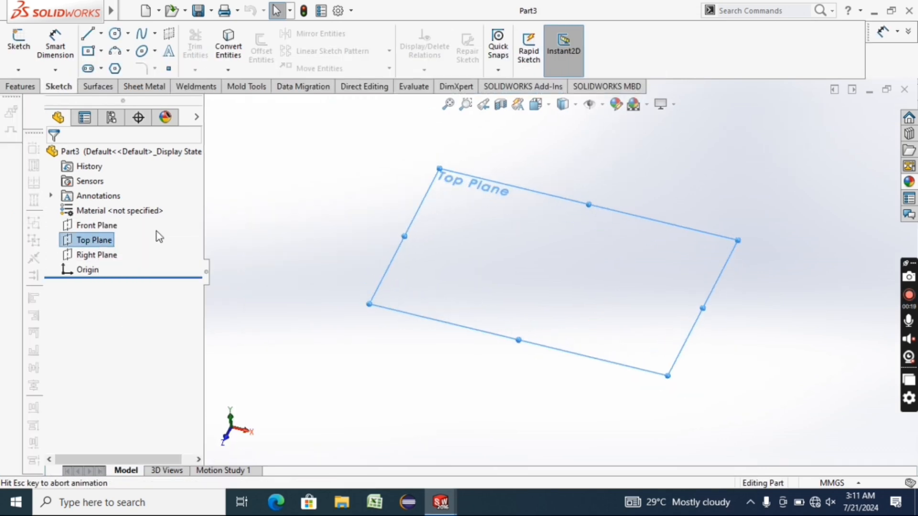
left_click(101, 34)
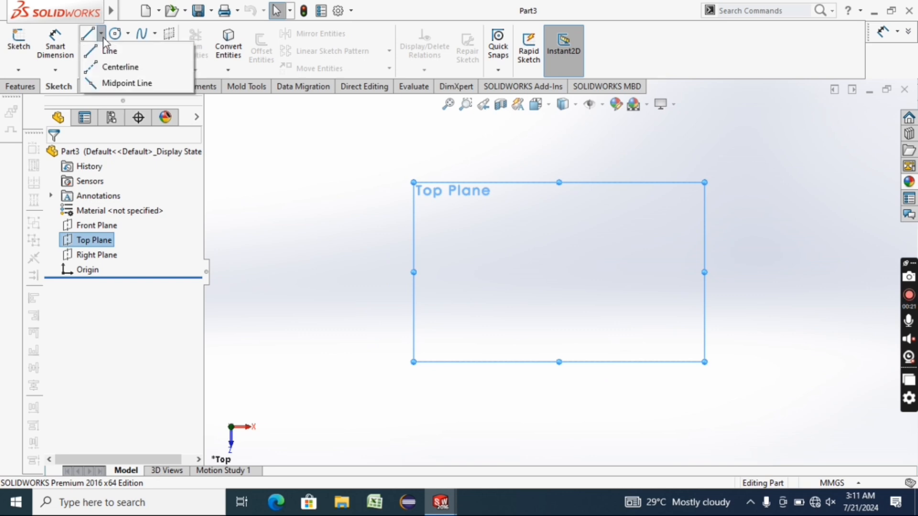
left_click(113, 82)
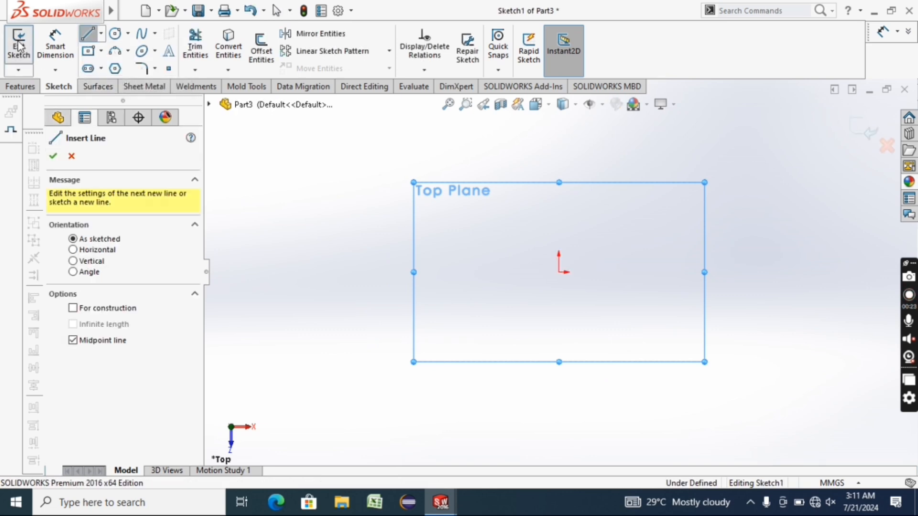
left_click(21, 42)
- Start a sketch on the Top Plane and draw a horizontal midpoint line about 193 mm long, centred on the origin
left_click(22, 42)
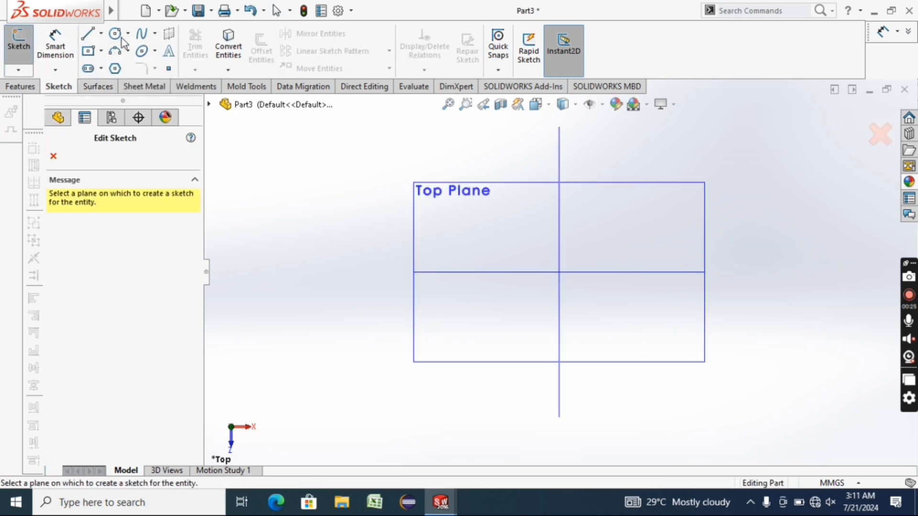
left_click(412, 206)
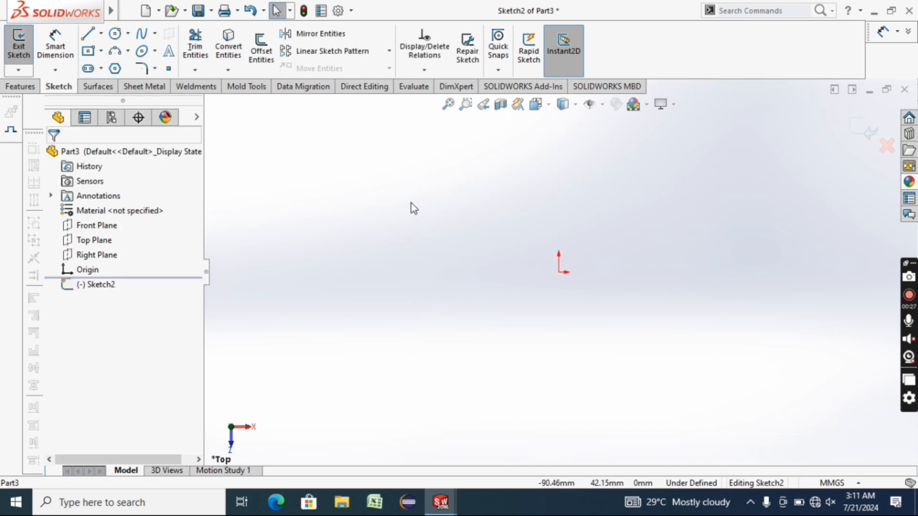
left_click(100, 35)
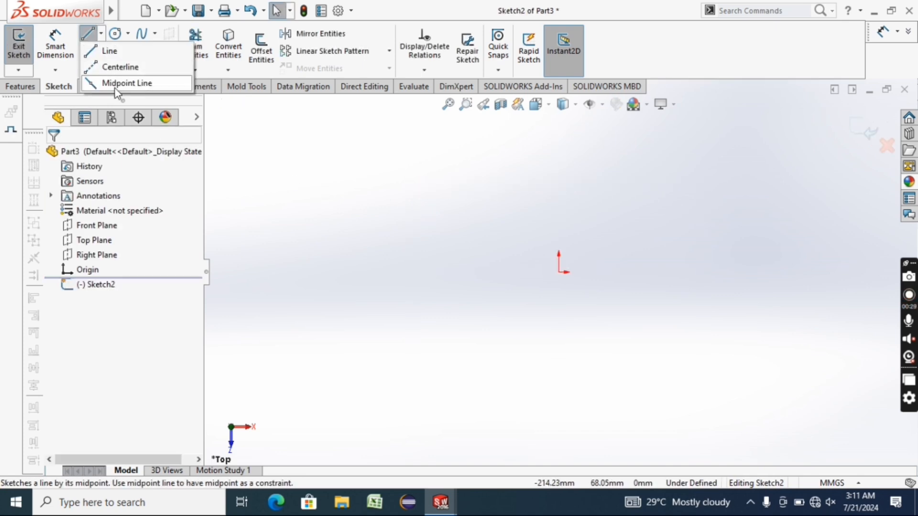
left_click(128, 82)
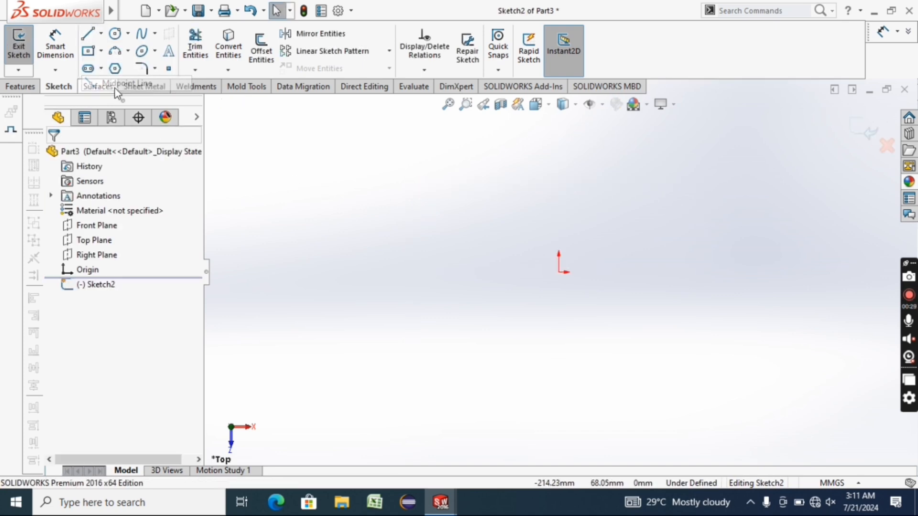
left_click(559, 272)
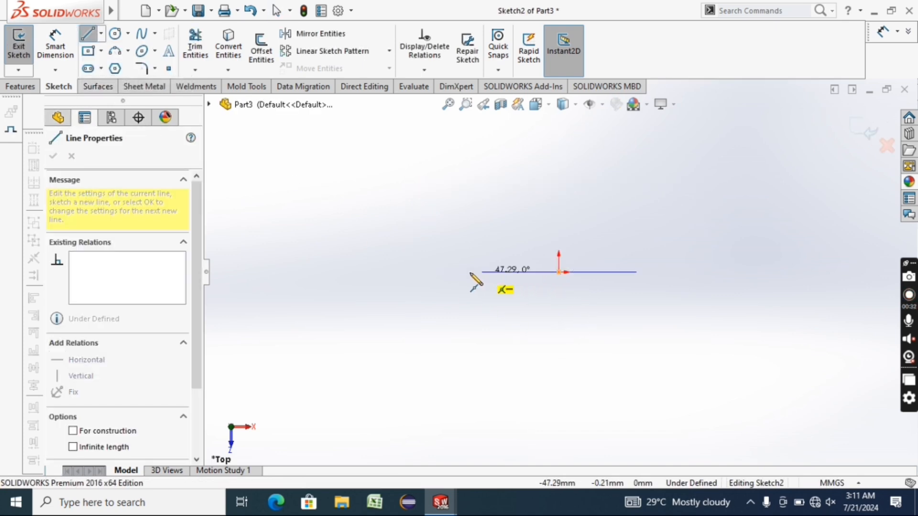
left_click(402, 272)
- Dimension the horizontal line's length to 500 mm
left_click(54, 43)
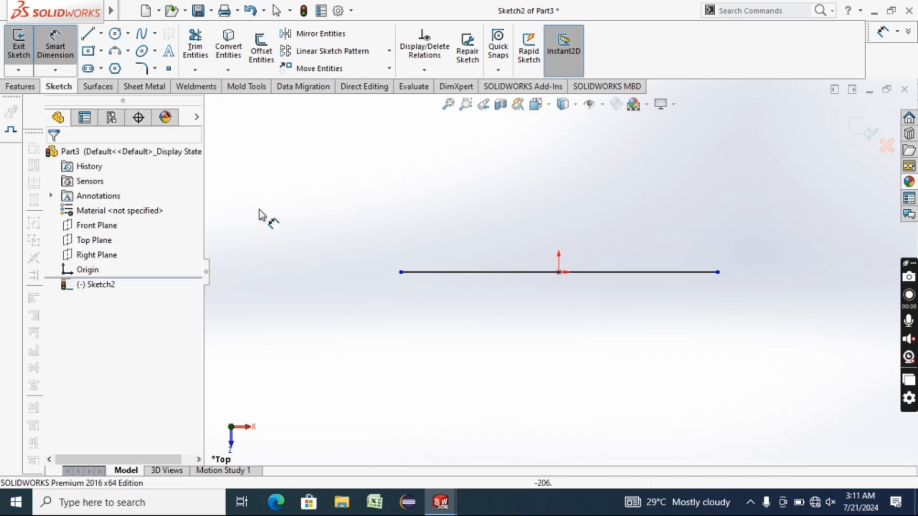
left_click(466, 311)
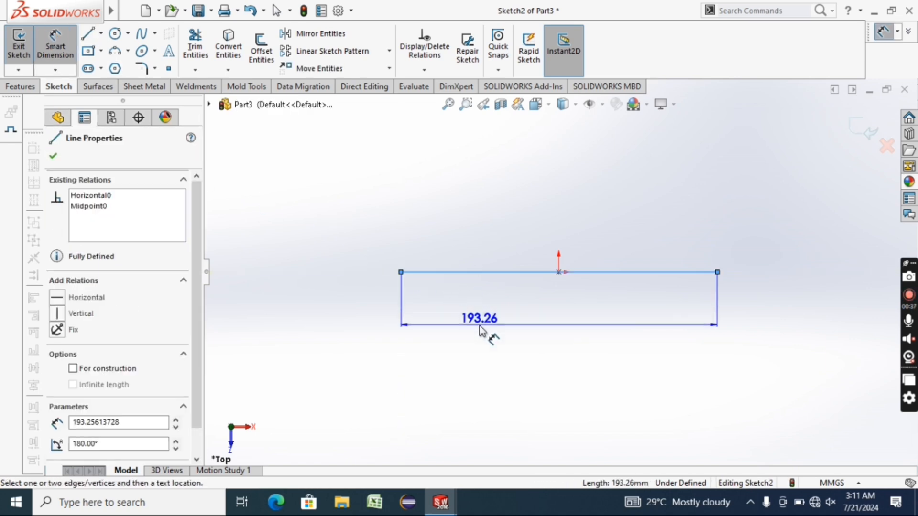
left_click(482, 322)
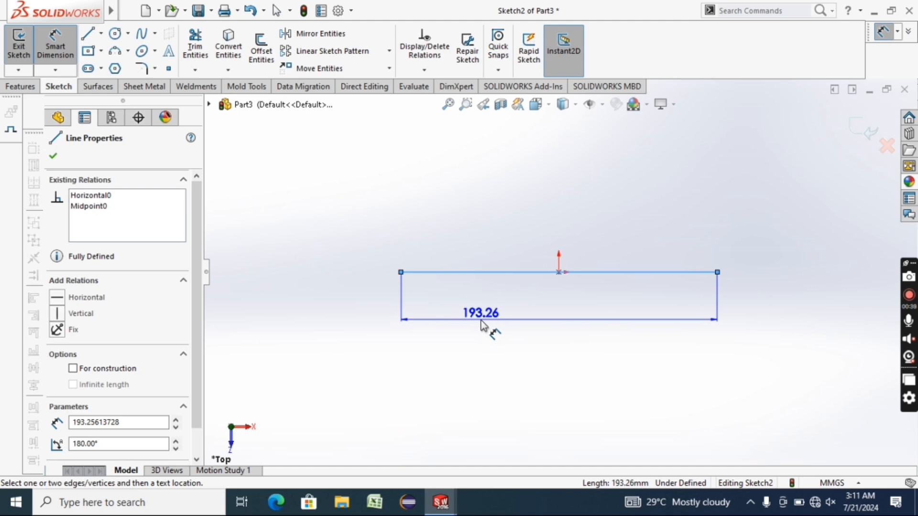
type("500")
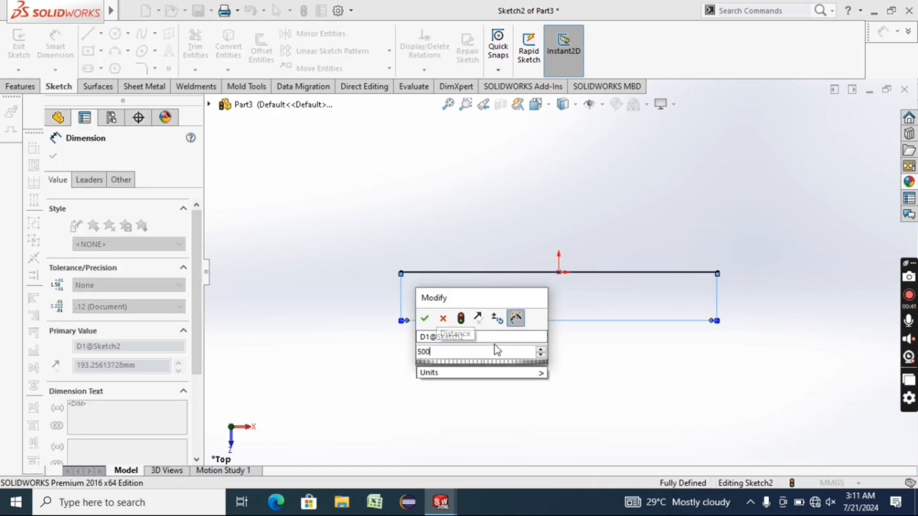
key("Return")
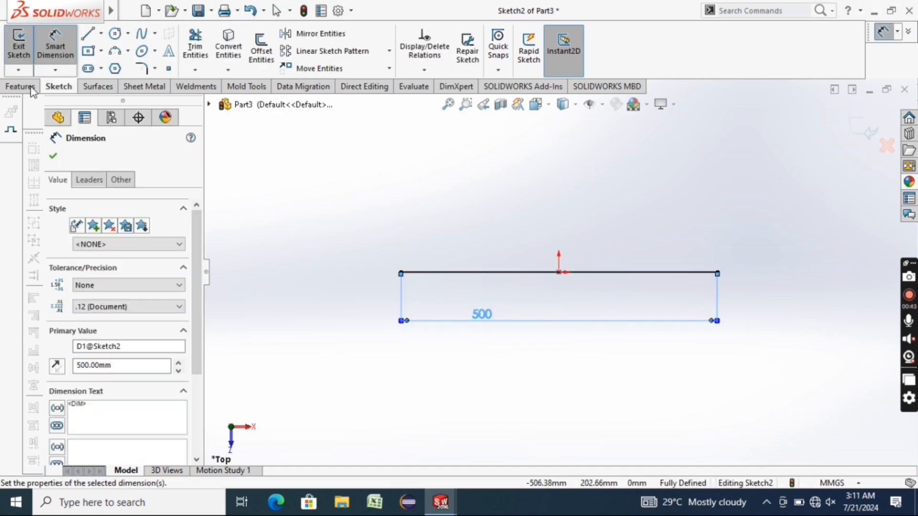
left_click(115, 34)
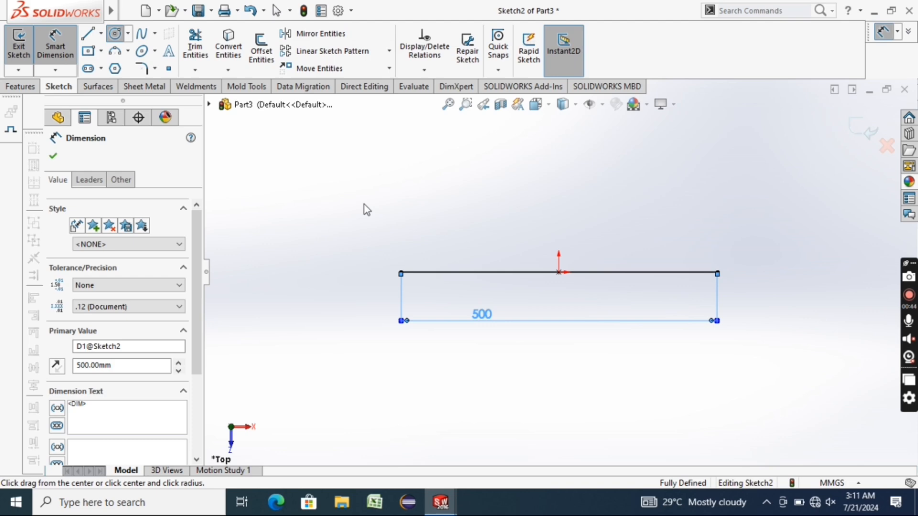
left_click(554, 273)
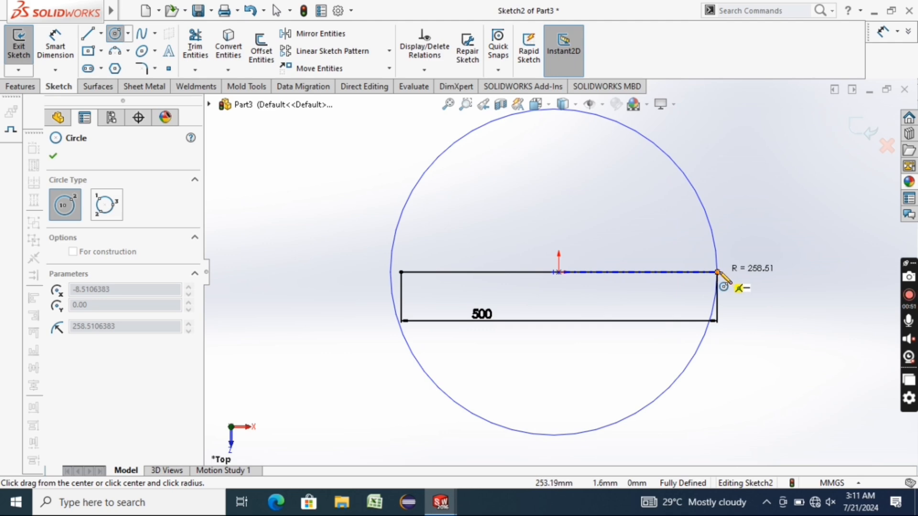
key("Escape")
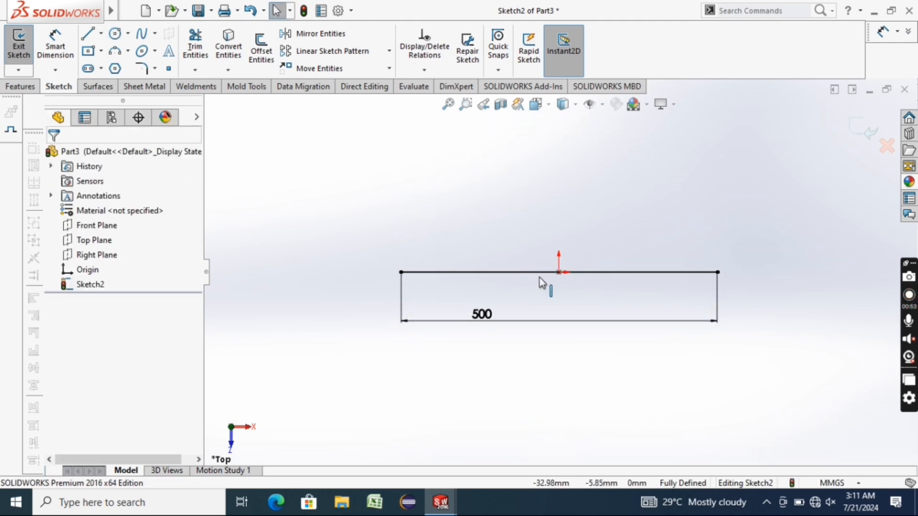
- Draw a circle of radius 250 mm centred on the origin and passing through the line's endpoints
left_click(116, 34)
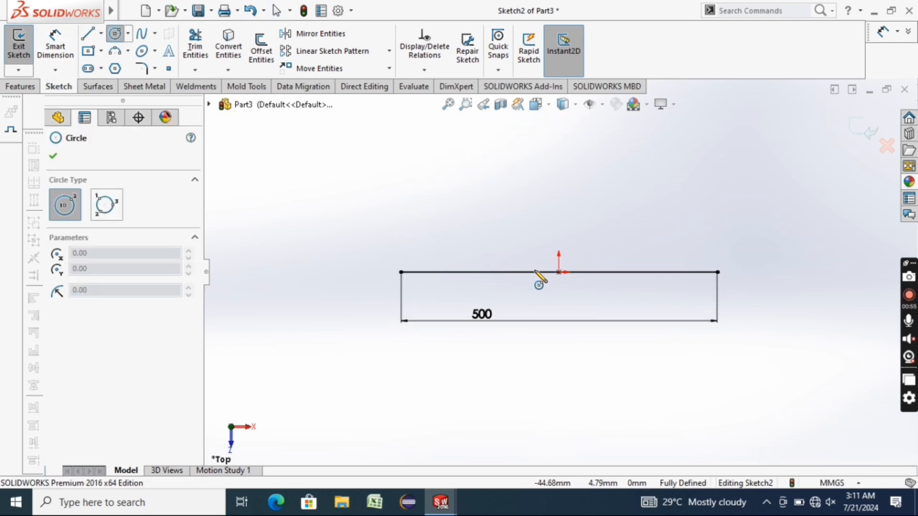
left_click(559, 273)
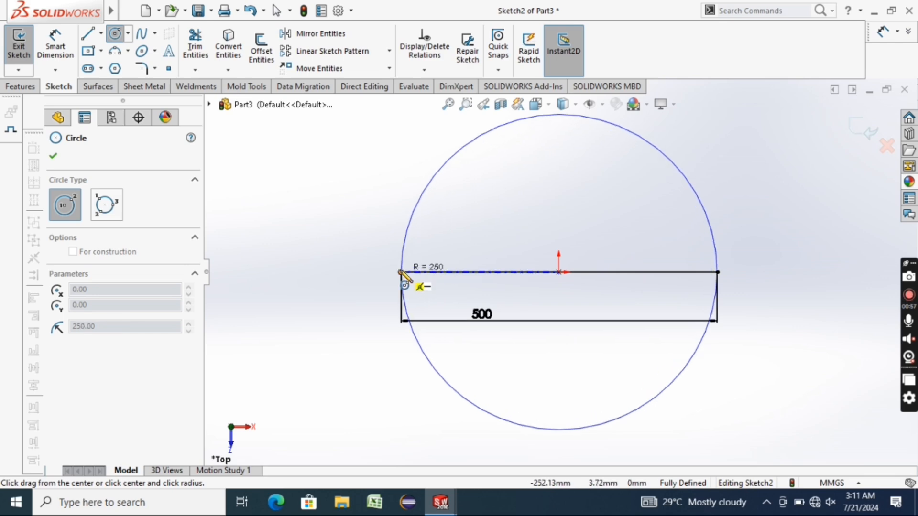
left_click(406, 277)
left_click(53, 157)
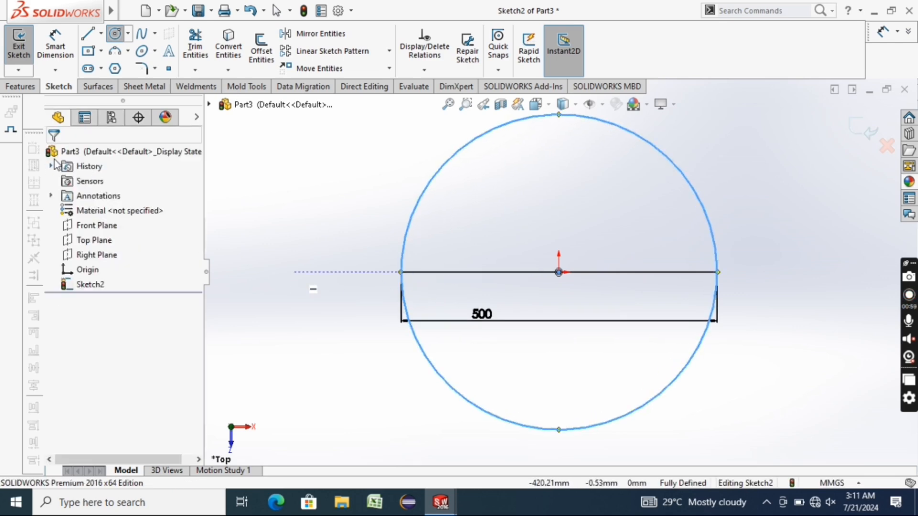
- Power trim the half of the circle below the line, leaving a closed upper semicircle
left_click(194, 48)
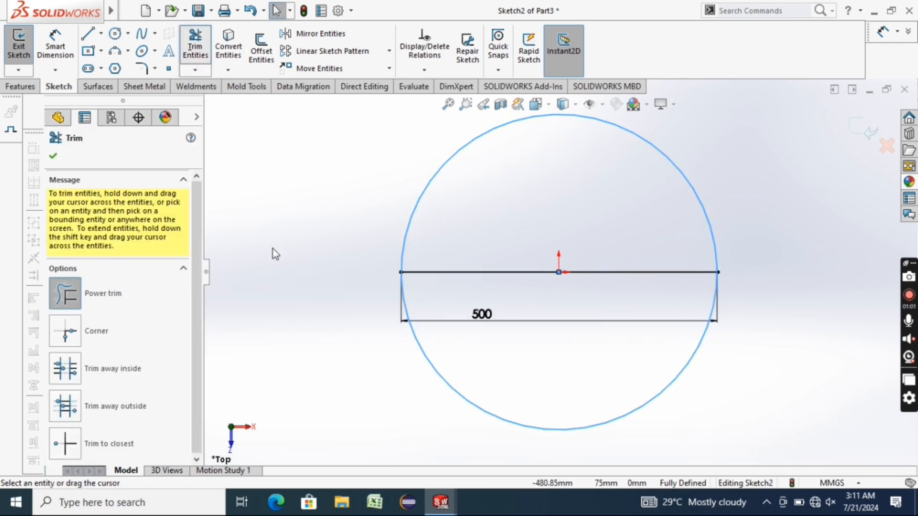
left_click_drag(335, 349, 631, 348)
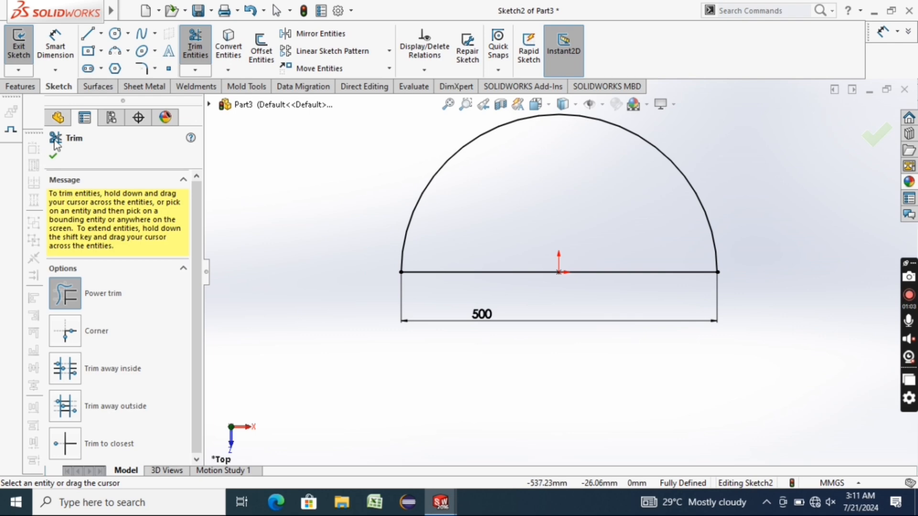
left_click(53, 156)
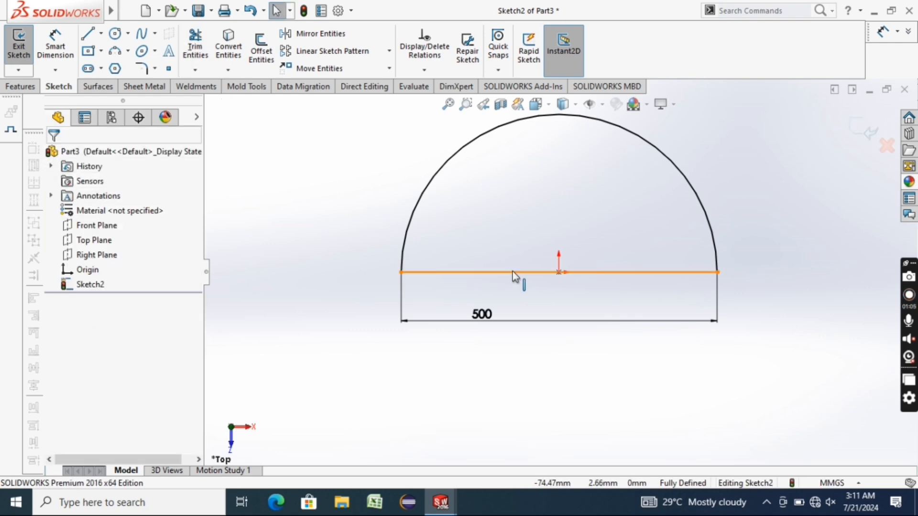
- Revolve the semicircle 360 degrees about its straight line to make a solid sphere
left_click(21, 86)
left_click(64, 50)
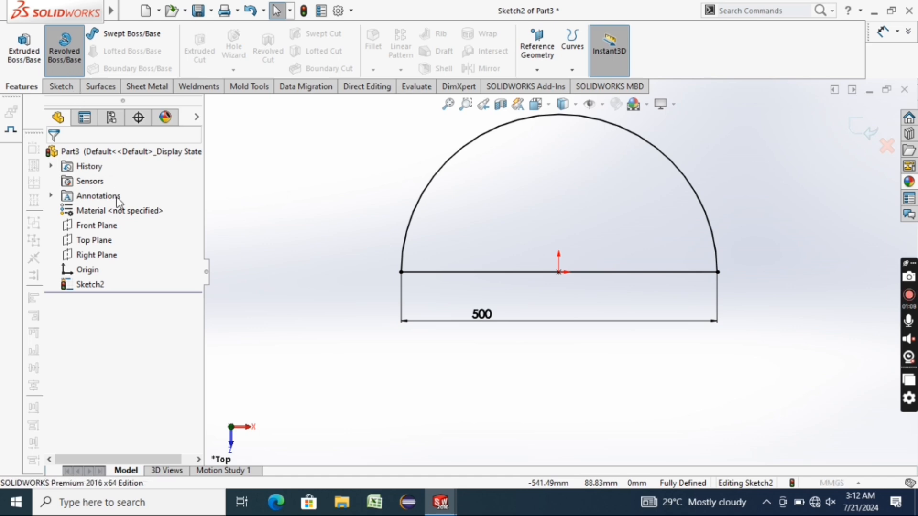
left_click(393, 262)
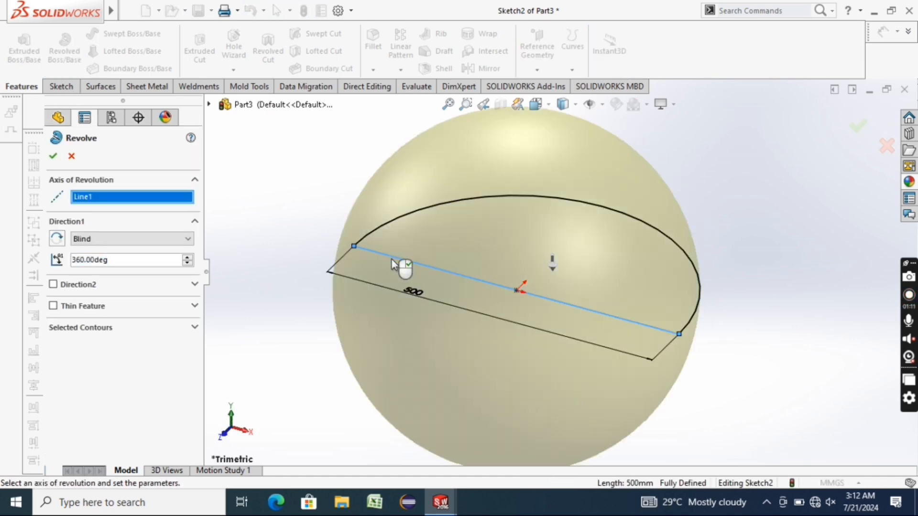
left_click(54, 158)
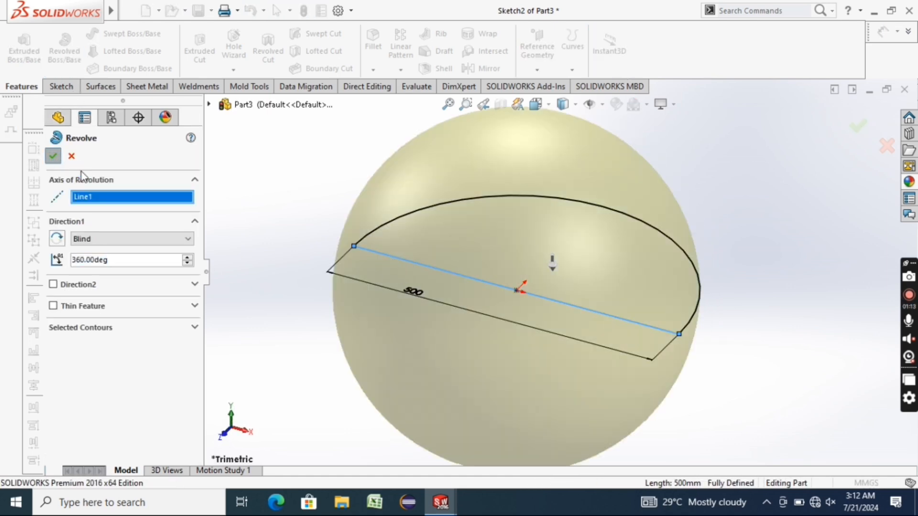
left_click(296, 170)
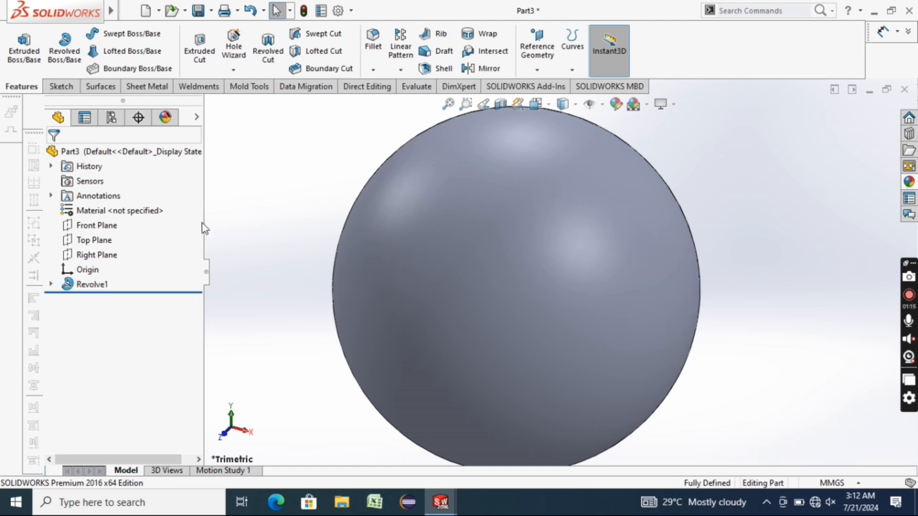
- Orient the view normal to the Front Plane and start a new sketch on it
right_click(103, 225)
left_click(165, 208)
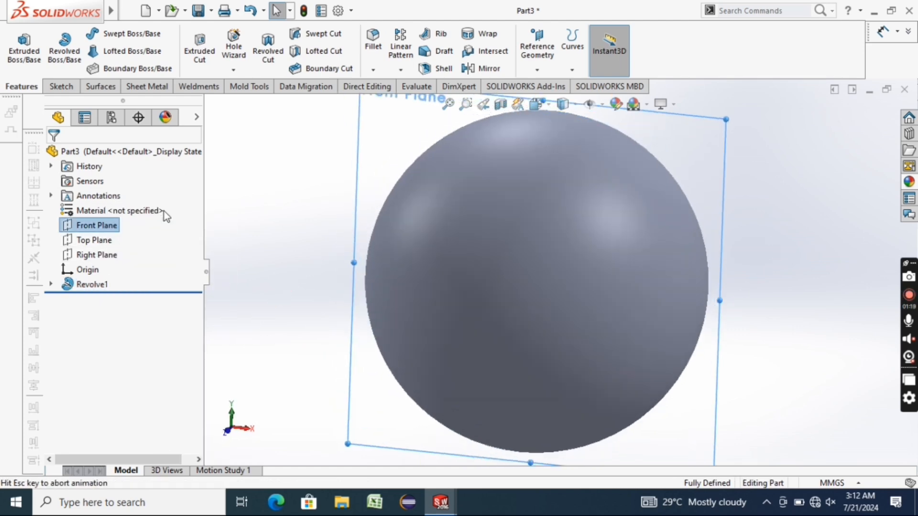
left_click(62, 87)
left_click(19, 48)
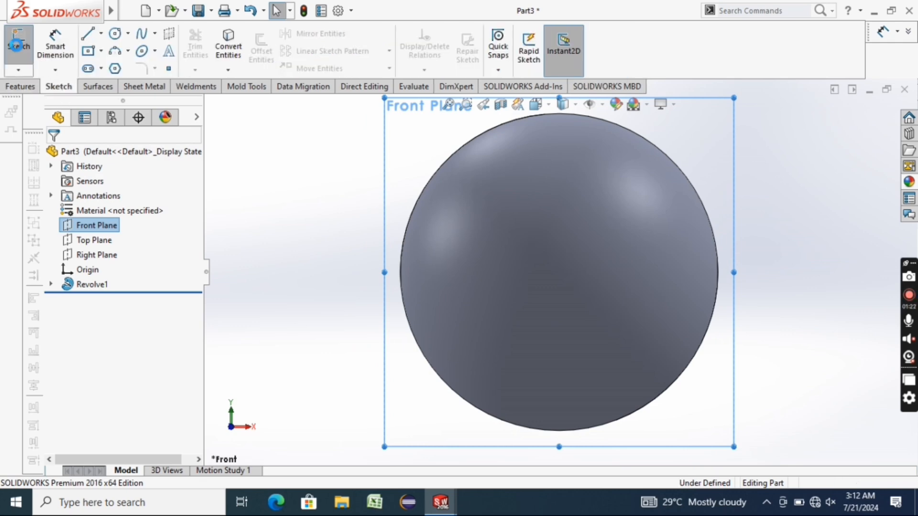
- Draw a horizontal line from the origin to the sphere's outline on the negative X side
left_click(101, 35)
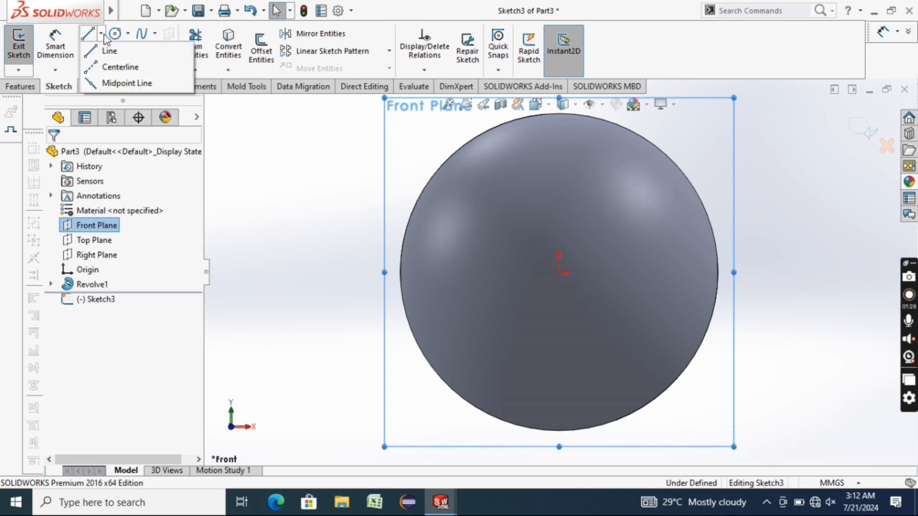
left_click(109, 51)
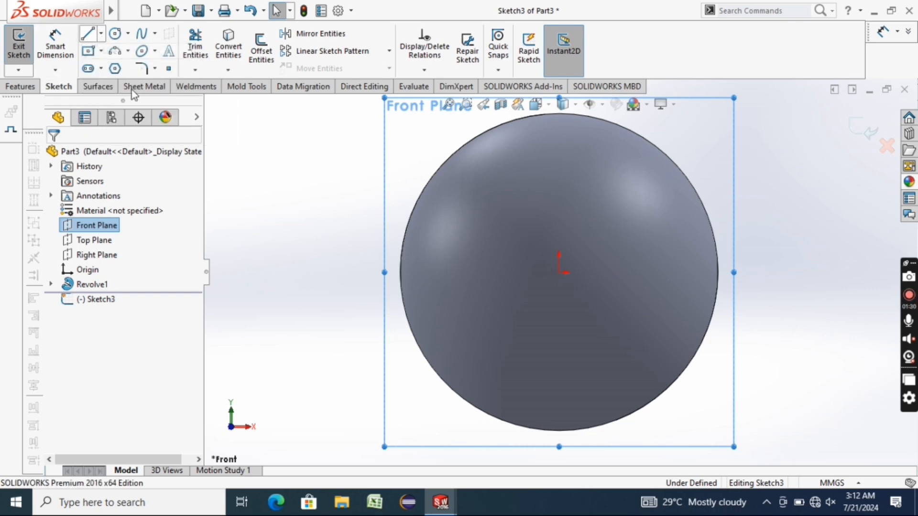
left_click(559, 272)
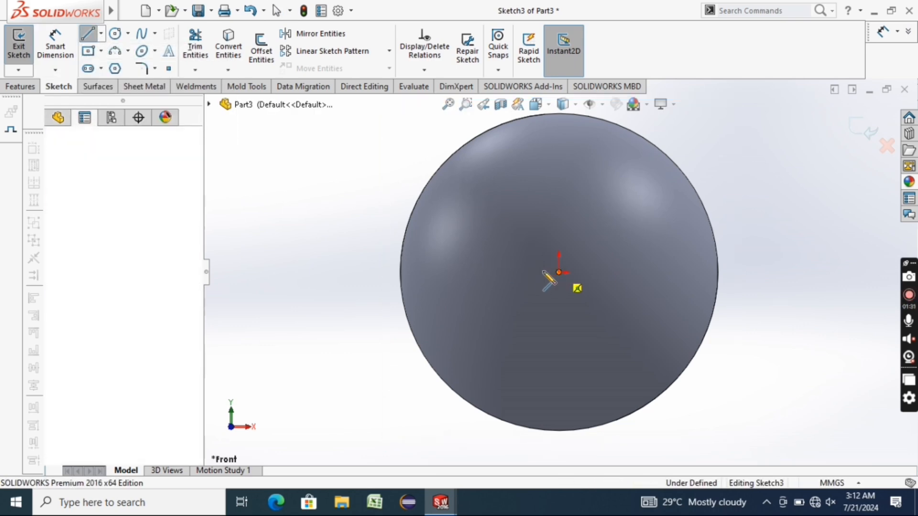
left_click(400, 273)
left_click(400, 272)
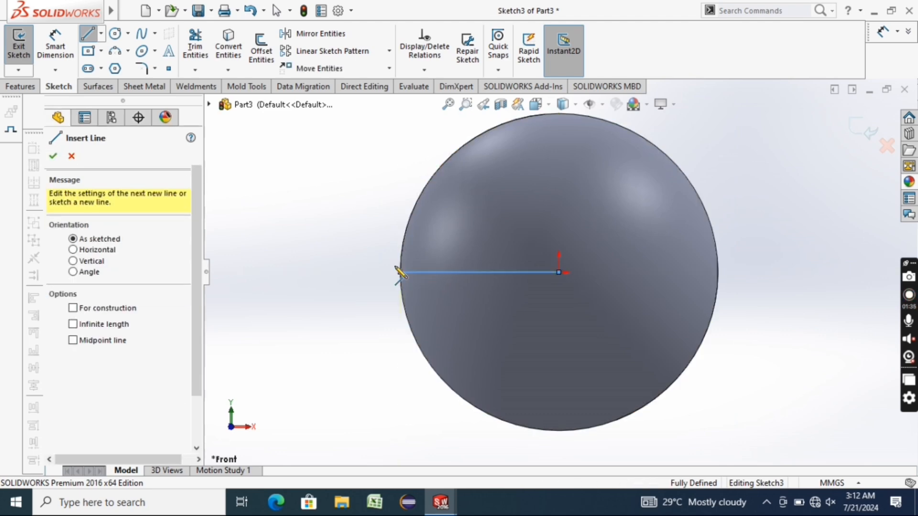
key("Escape")
- Convert the sphere's silhouette edge into a sketch circle
left_click(227, 51)
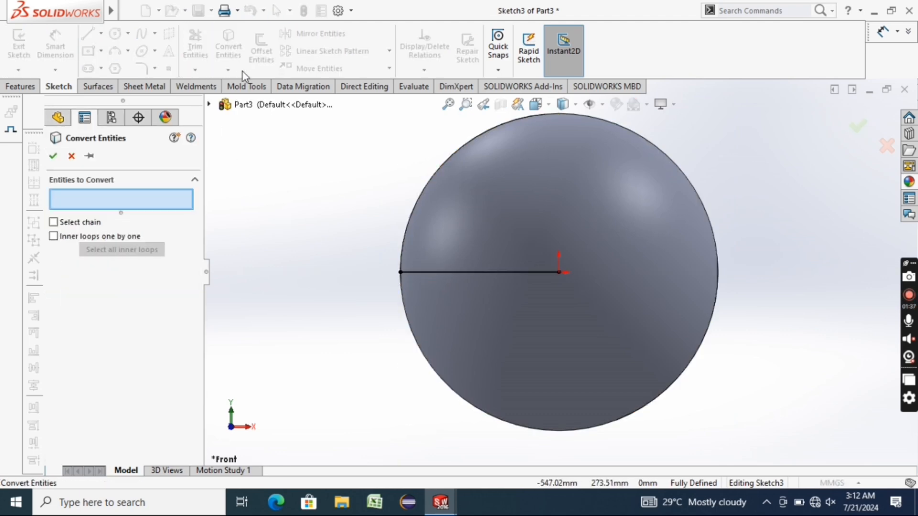
left_click(416, 202)
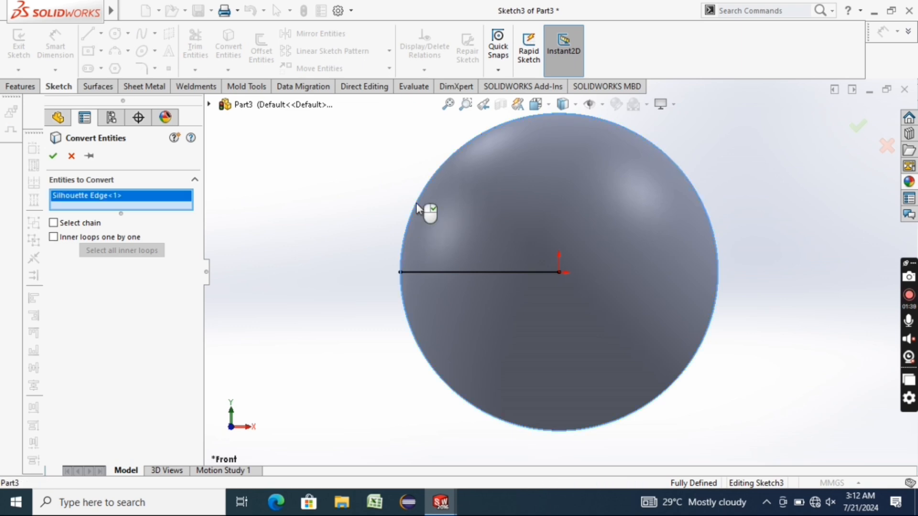
left_click(54, 158)
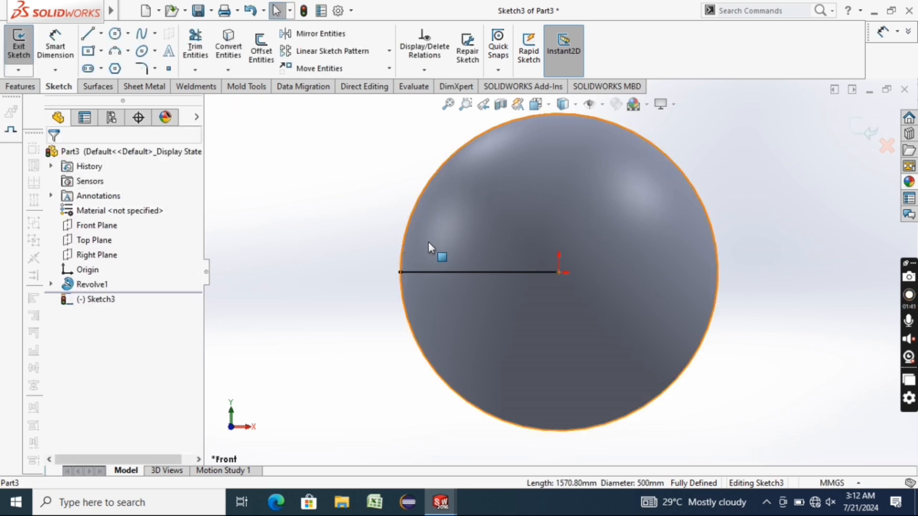
- Draw a vertical line about 151 mm long straight down from the origin
left_click(95, 35)
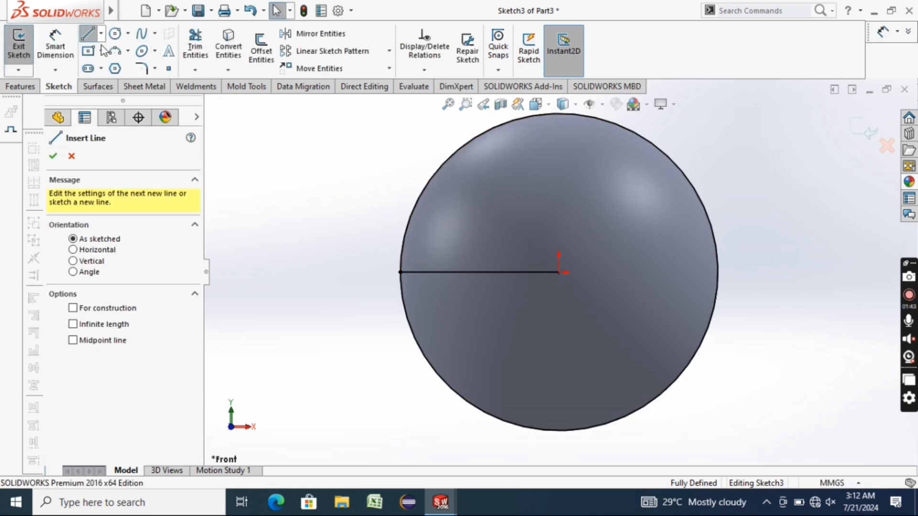
left_click(559, 273)
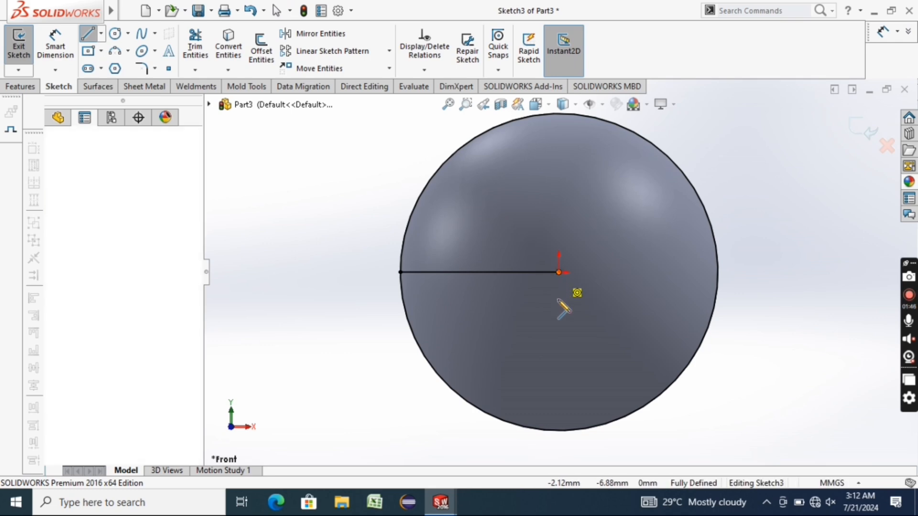
left_click(559, 369)
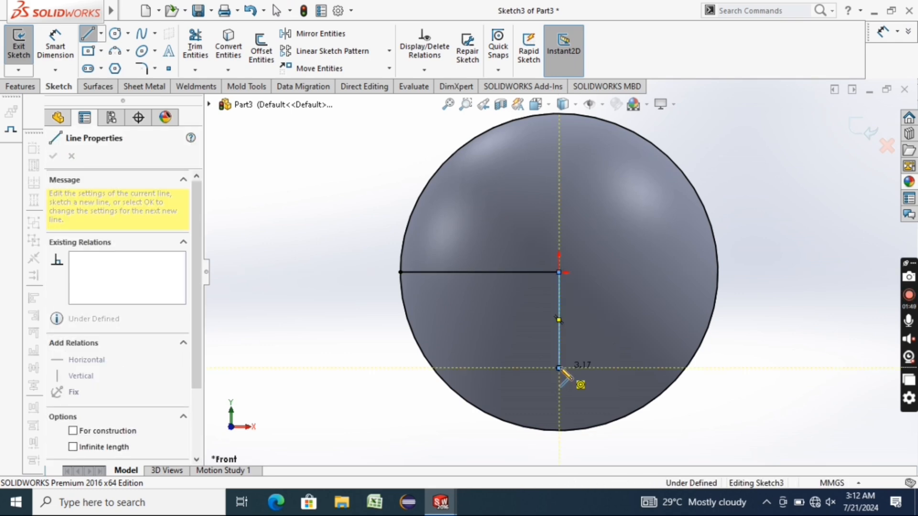
key("Escape")
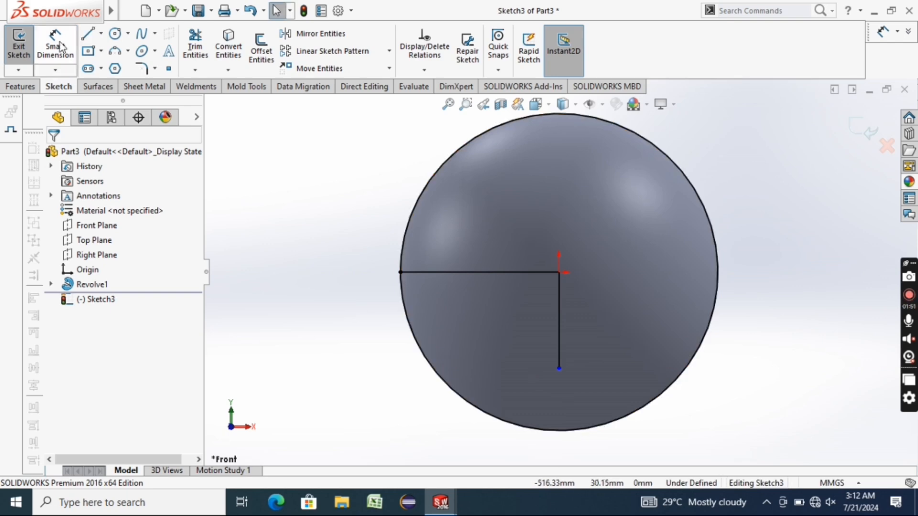
- Dimension the vertical line's length to 160 mm
left_click(55, 47)
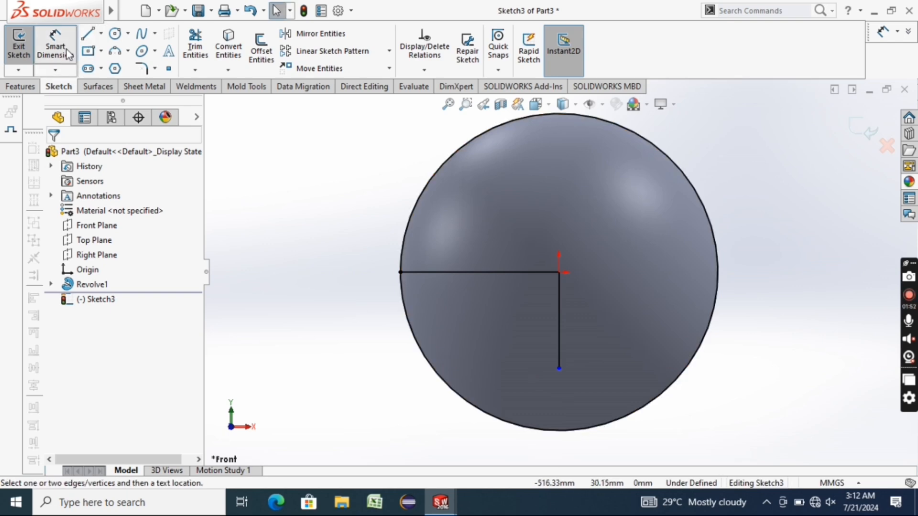
left_click(560, 335)
left_click(622, 323)
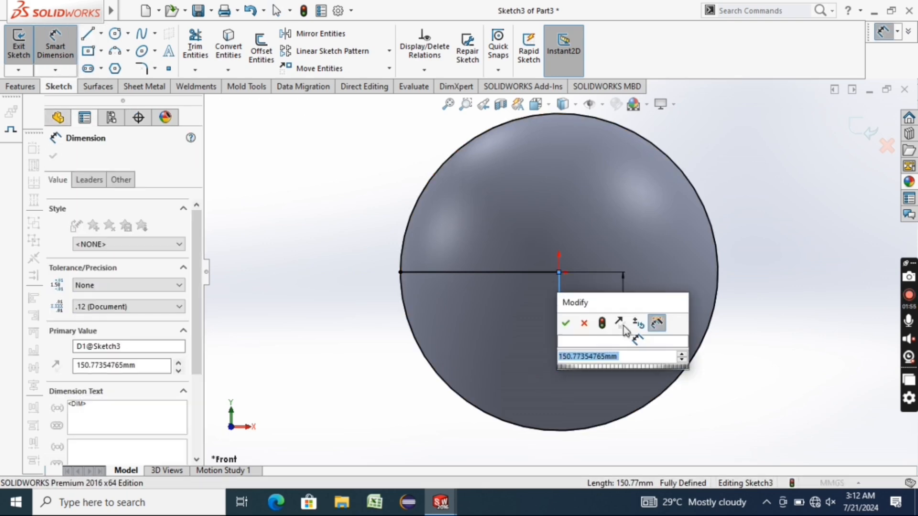
type("160")
key("Return")
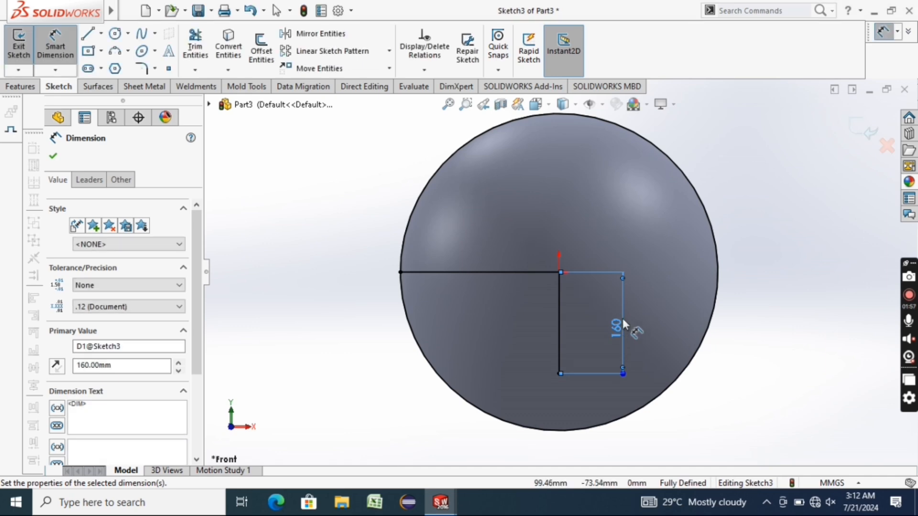
- Draw a horizontal line from the vertical line's lower end in the positive X direction to just beyond the circle
left_click(86, 37)
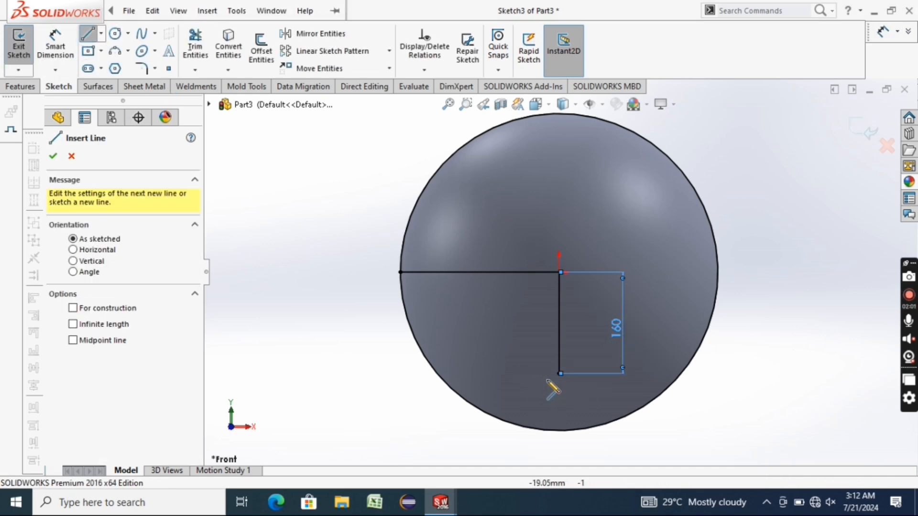
left_click(559, 374)
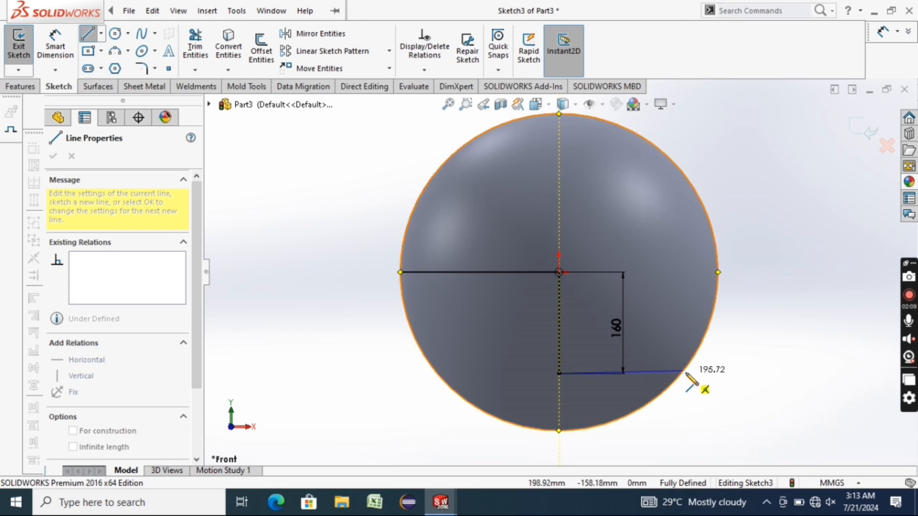
left_click(694, 374)
key("Escape")
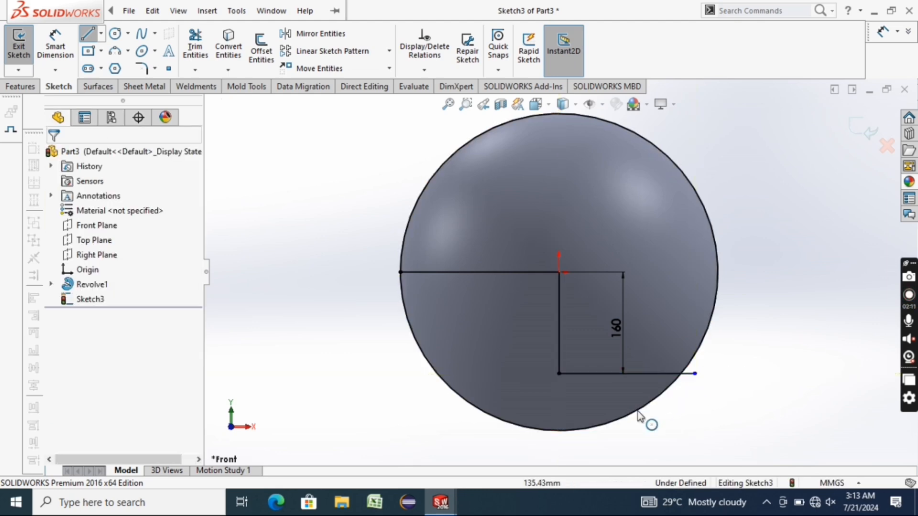
- Power trim the line's overhang outside the circle and the circle's upper arc, leaving a closed stepped profile below
left_click(195, 48)
scroll(718, 381, "down", 3)
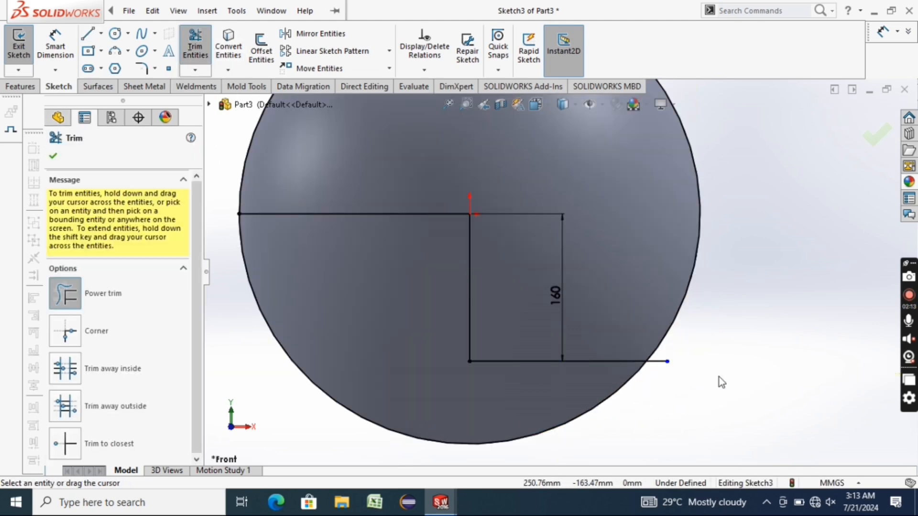
left_click_drag(667, 358, 666, 380)
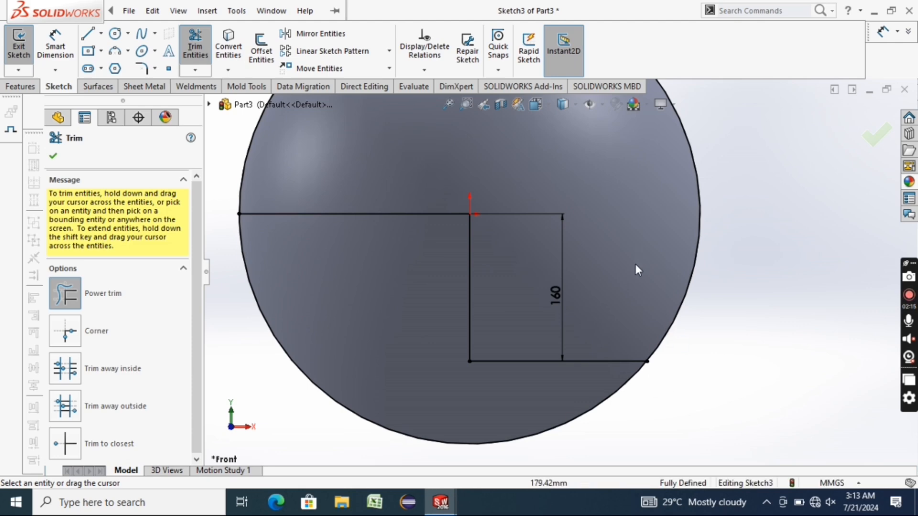
scroll(636, 264, "up", 3)
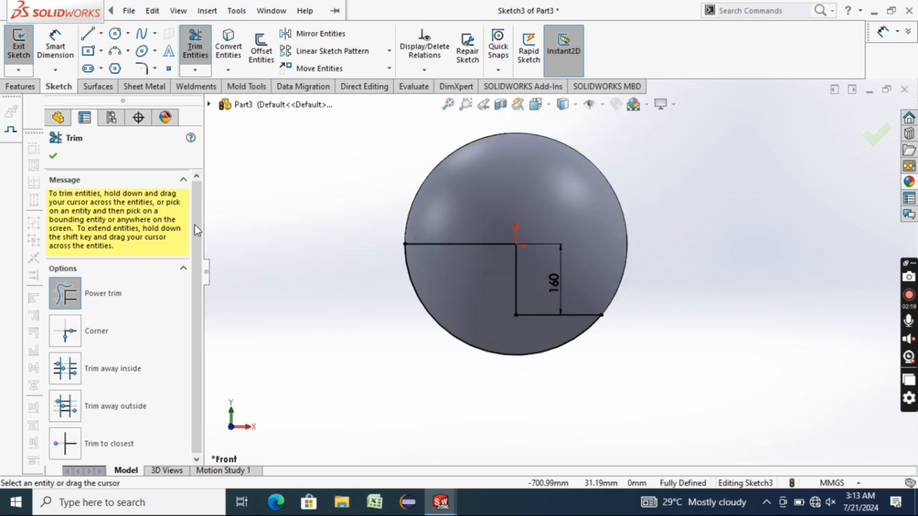
left_click(53, 157)
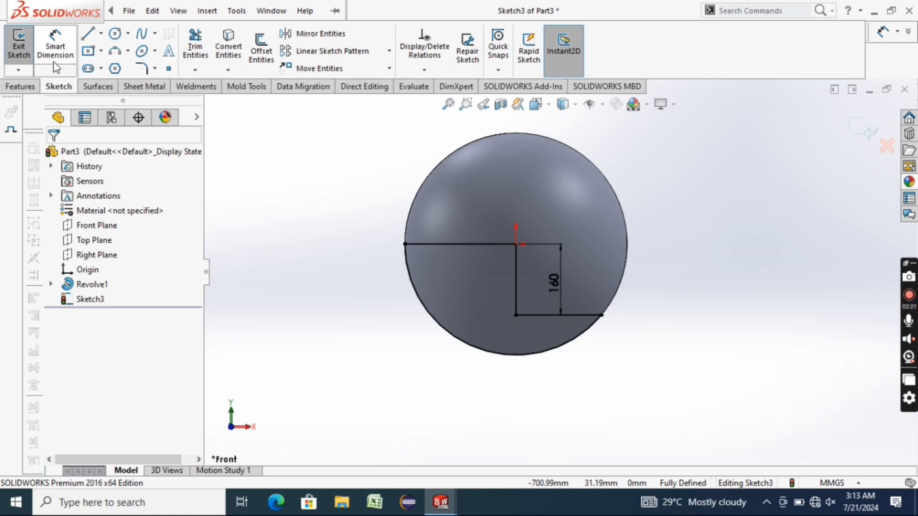
- Cut the stepped profile out of the sphere with an Extruded Cut set to Through All - Both
left_click(19, 87)
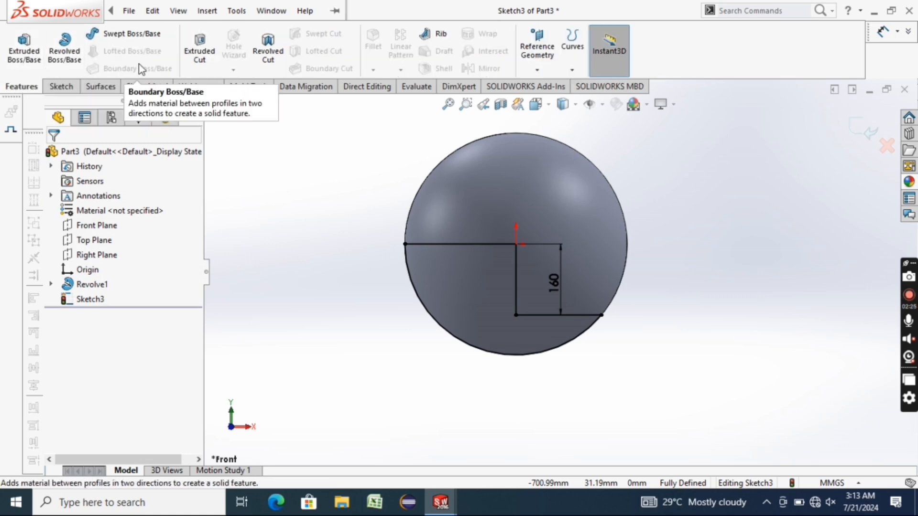
left_click(199, 53)
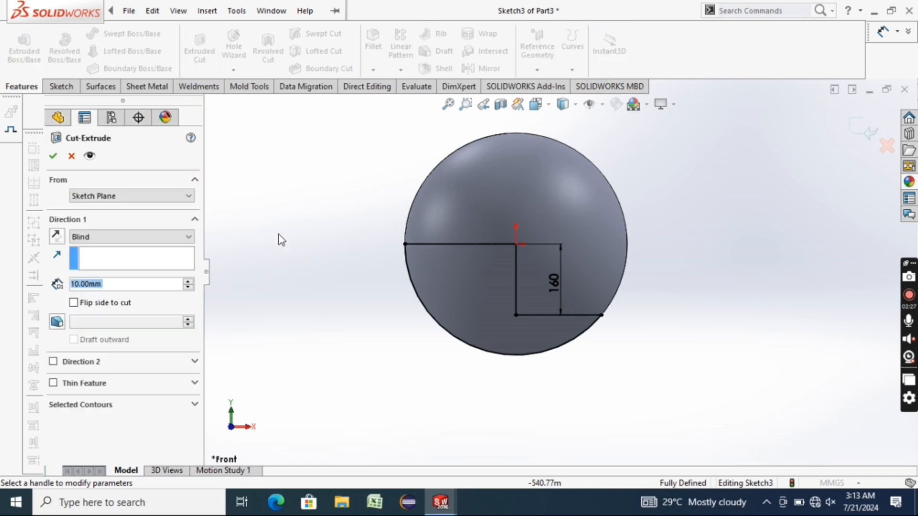
left_click(175, 236)
left_click(137, 268)
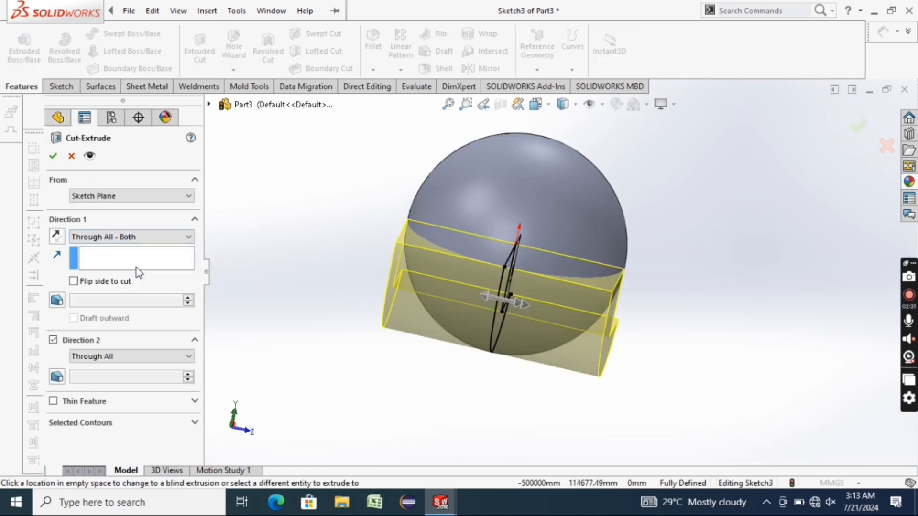
left_click(53, 157)
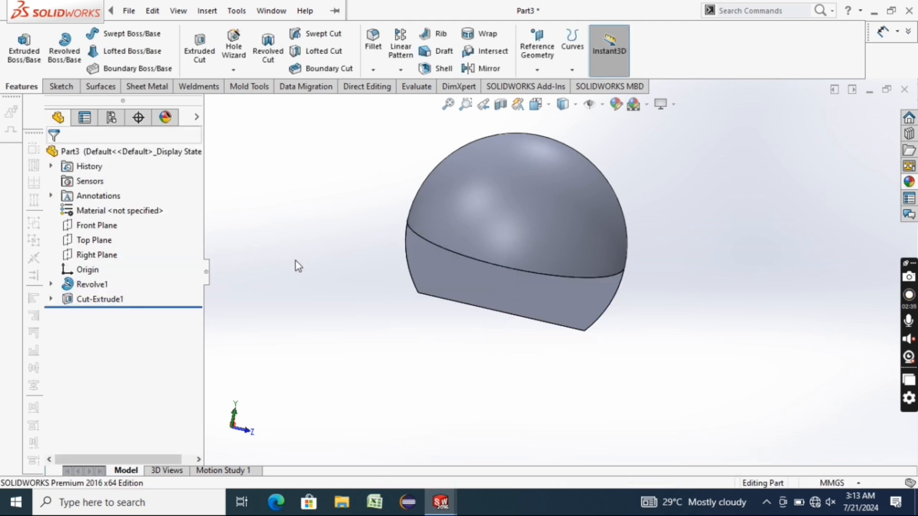
- Create a reference plane offset 250 mm from the Front Plane, touching the side of the sphere
middle_click_drag(295, 264, 202, 250)
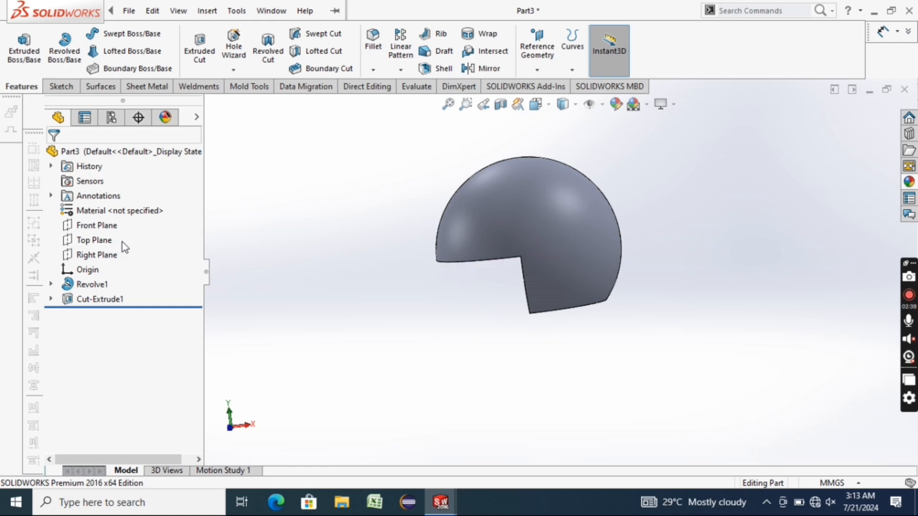
left_click(539, 69)
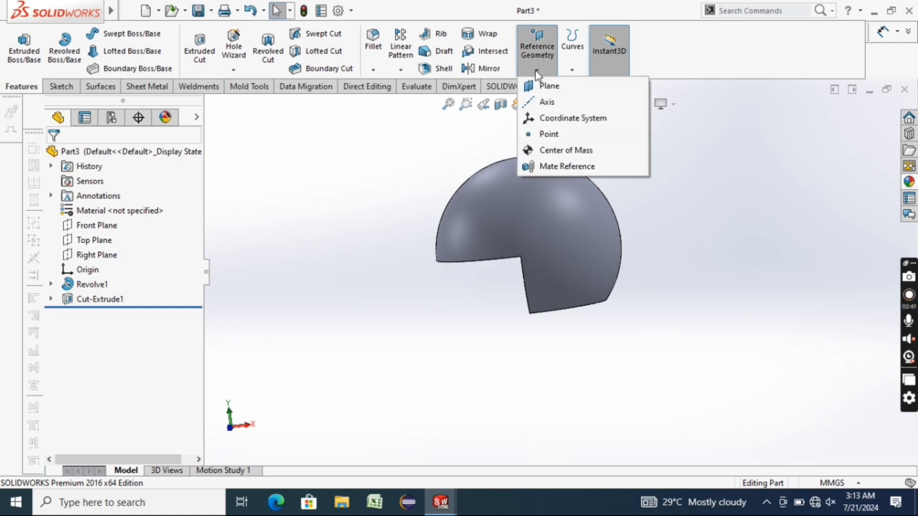
left_click(543, 87)
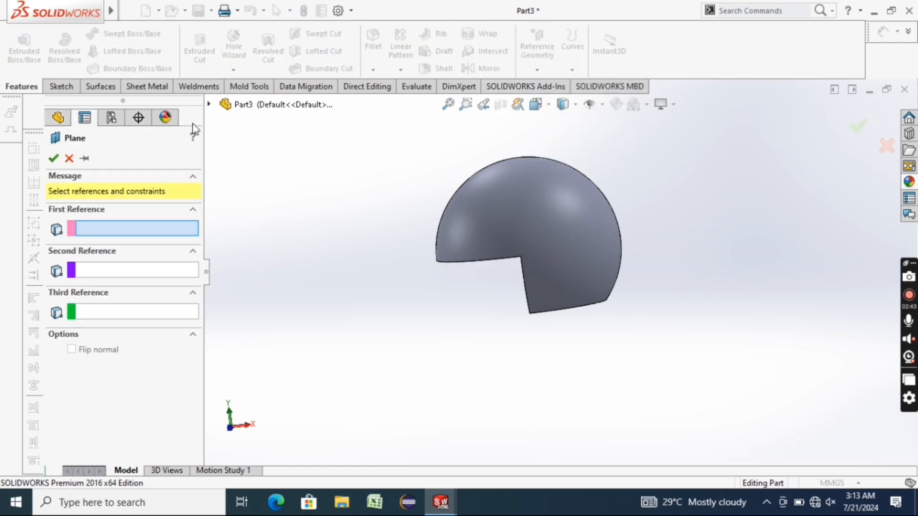
left_click(210, 103)
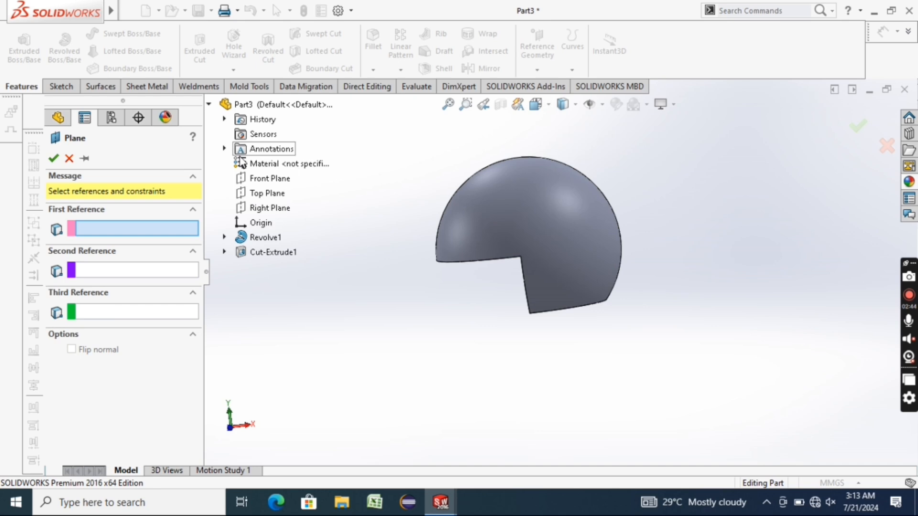
left_click(261, 181)
middle_click_drag(236, 324, 326, 323)
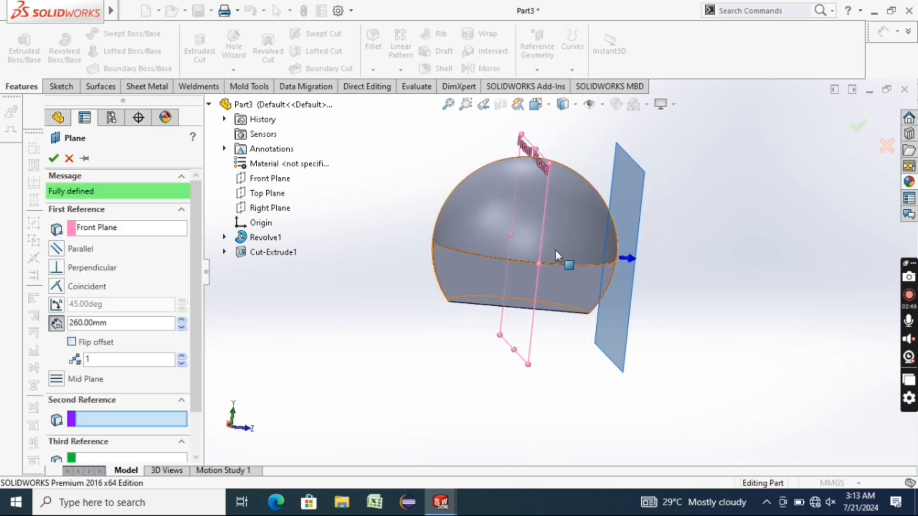
scroll(627, 277, "down", 3)
middle_click_drag(549, 273, 434, 311)
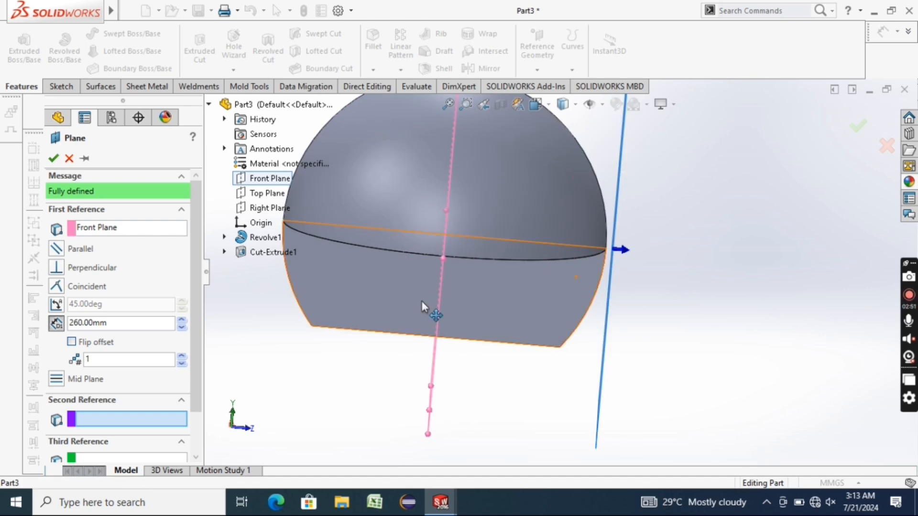
left_click(181, 329)
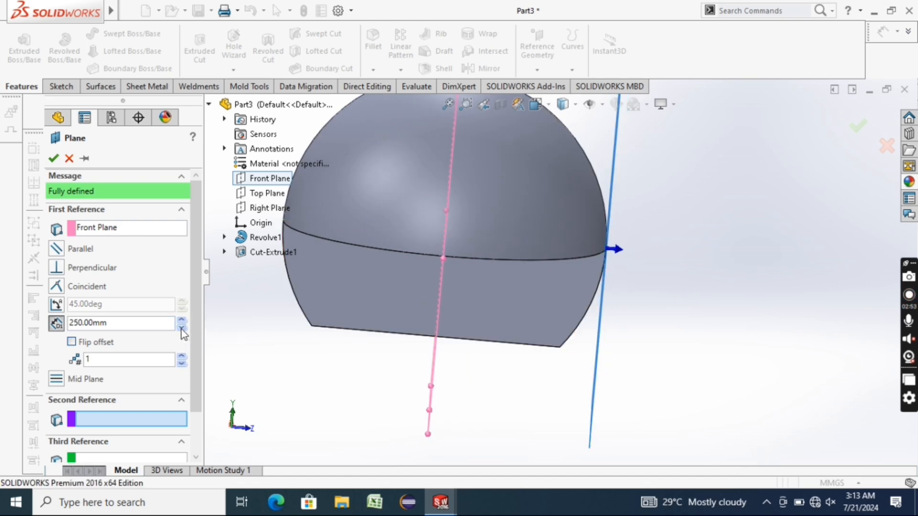
left_click(53, 158)
- Orient the view normal to the new offset plane
scroll(297, 314, "up", 2)
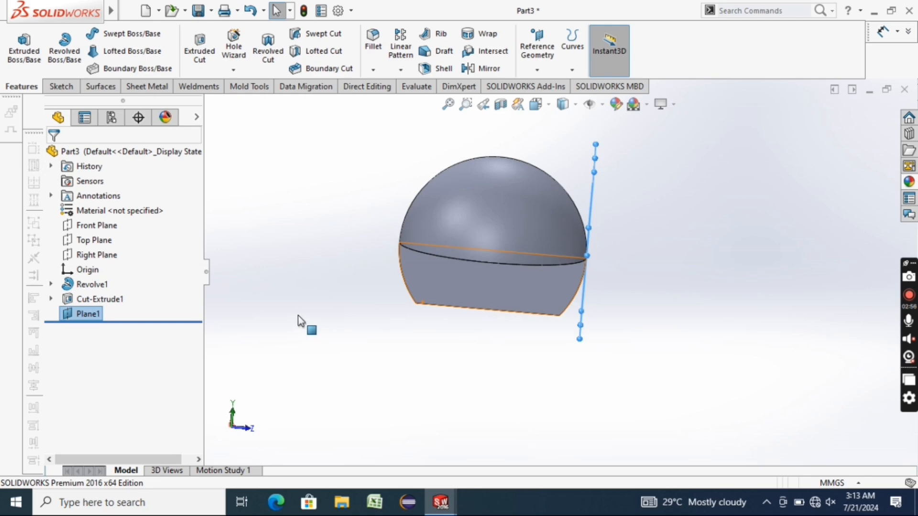
right_click(101, 318)
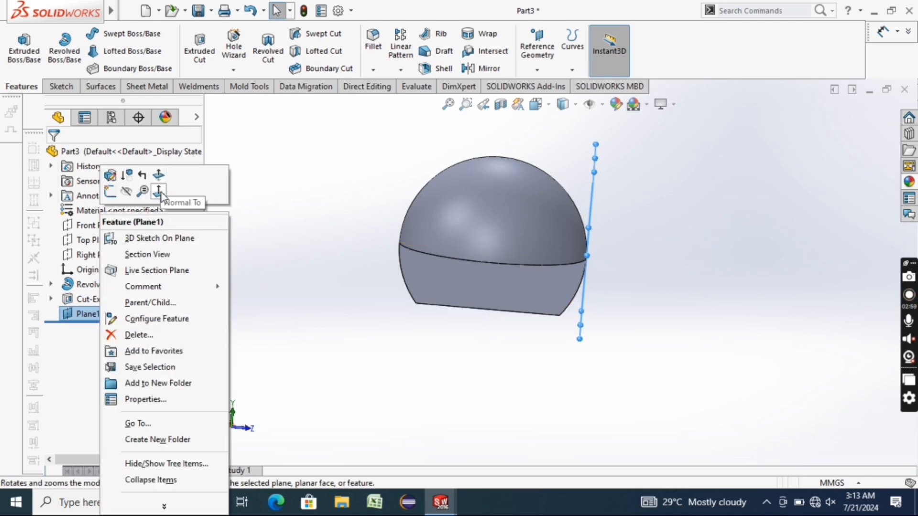
left_click(156, 179)
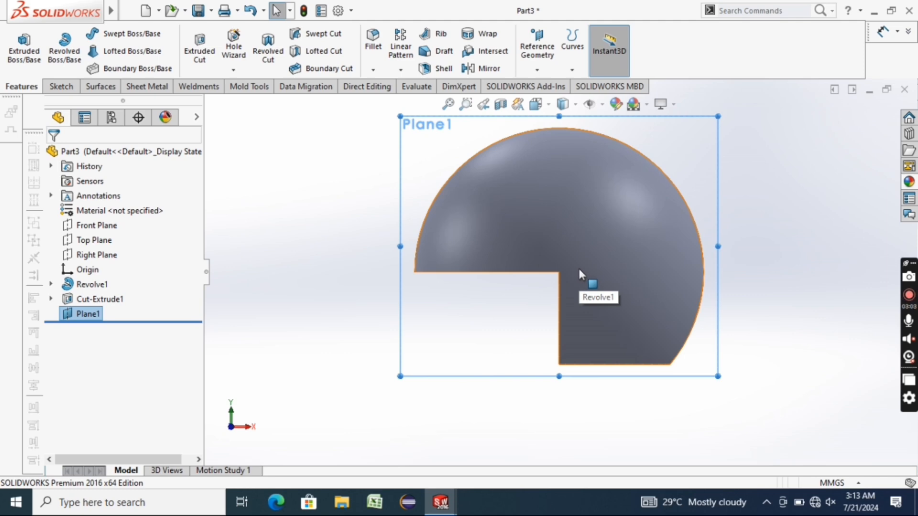
- Sketch a horizontal centerline about 44 mm long on the offset plane, running from the origin toward the back of the helmet
left_click(60, 87)
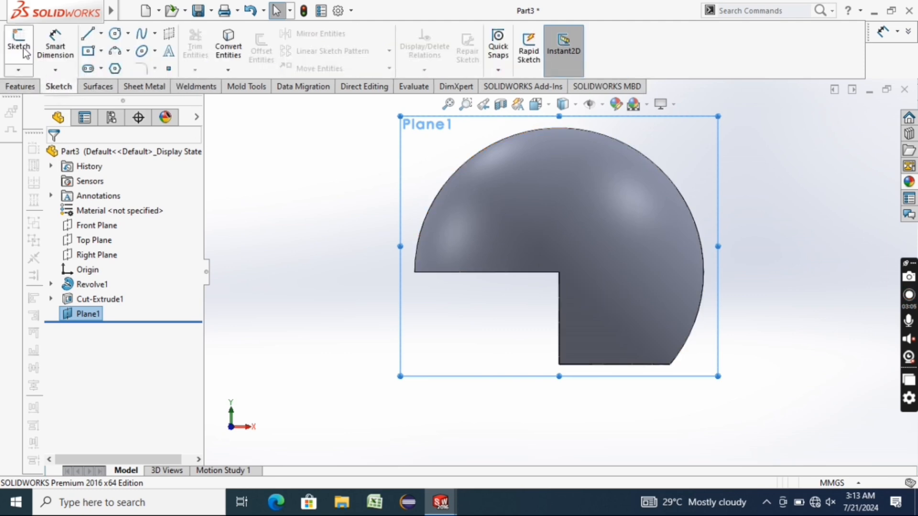
left_click(18, 43)
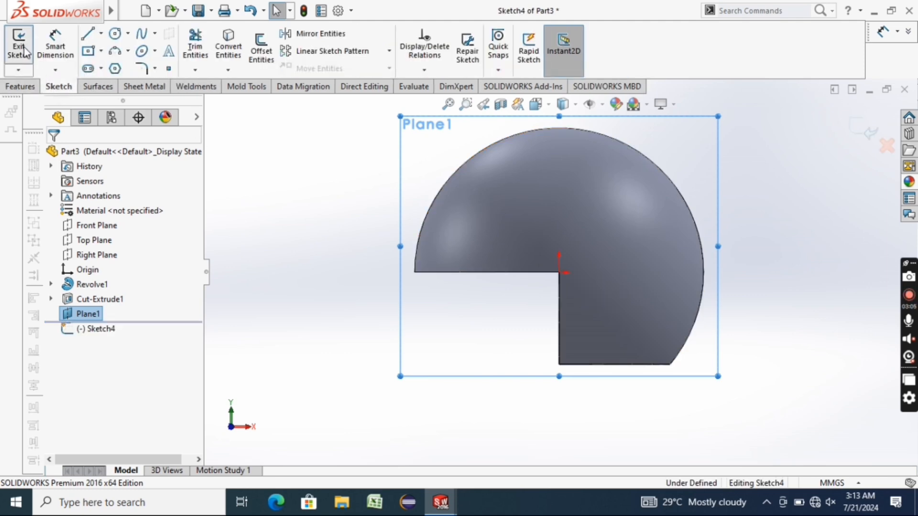
left_click(101, 33)
left_click(122, 65)
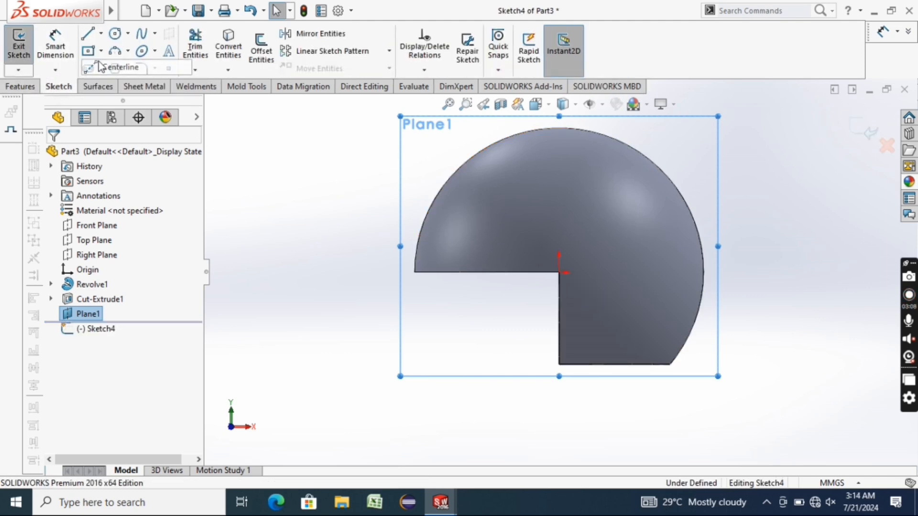
left_click(558, 272)
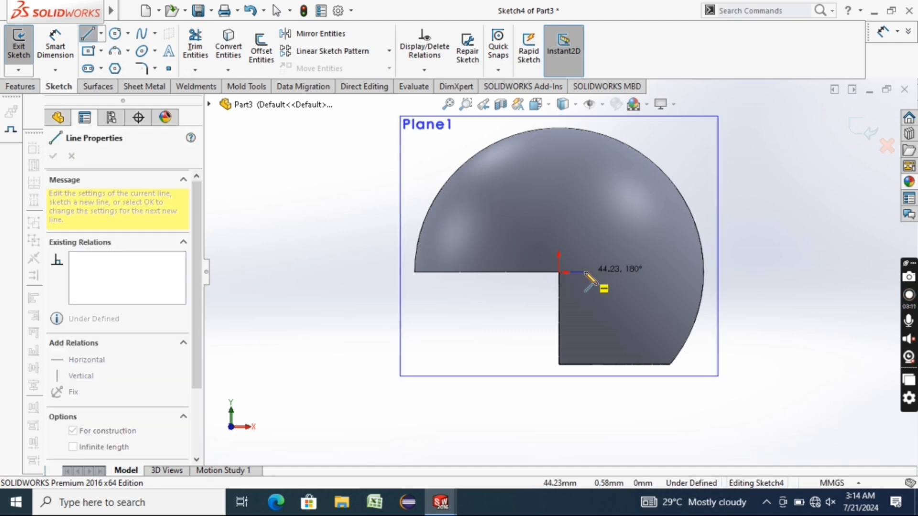
left_click(585, 272)
key("Escape")
key("Escape")
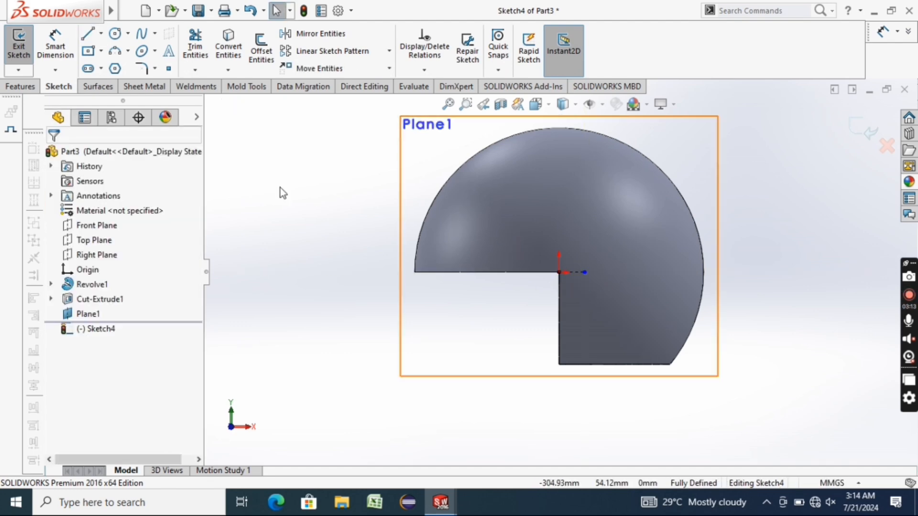
- Sketch a circle about 57 mm in diameter centred on the free end of the centerline
left_click(119, 33)
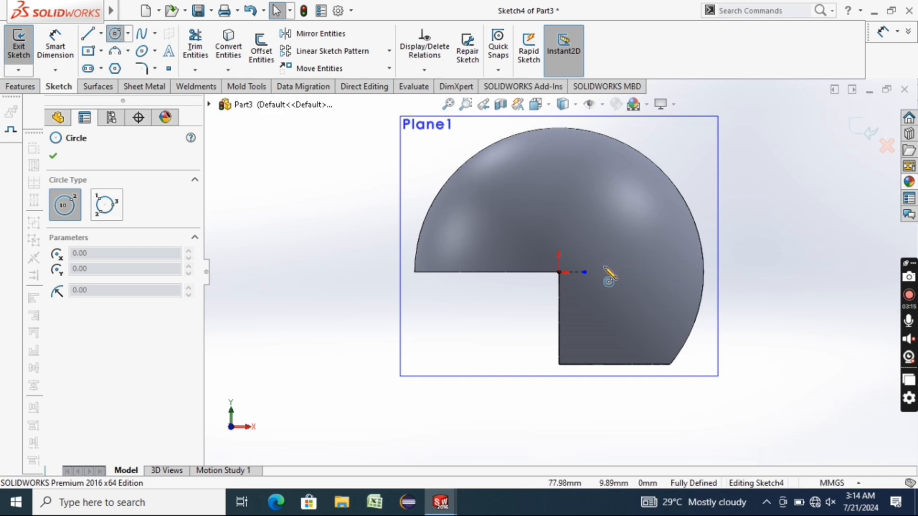
left_click(585, 272)
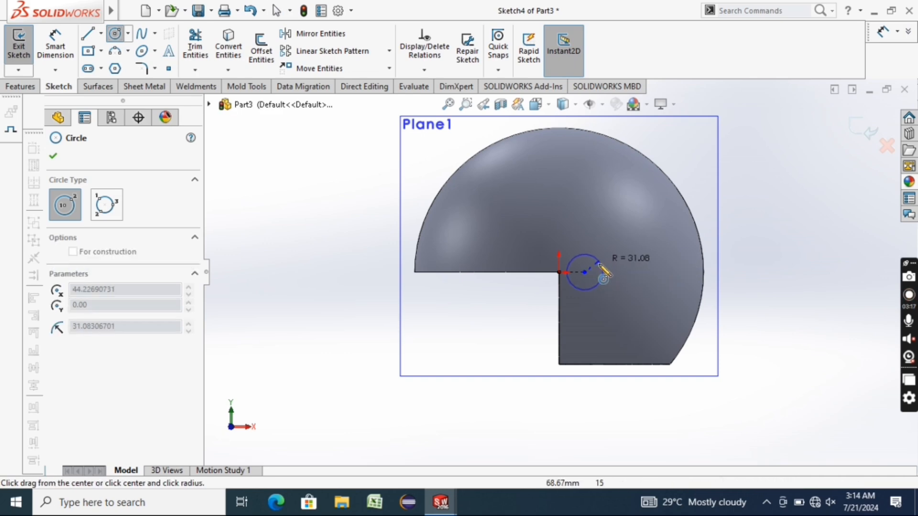
left_click(595, 283)
- Dimension the centerline's length as 40 mm
left_click(55, 46)
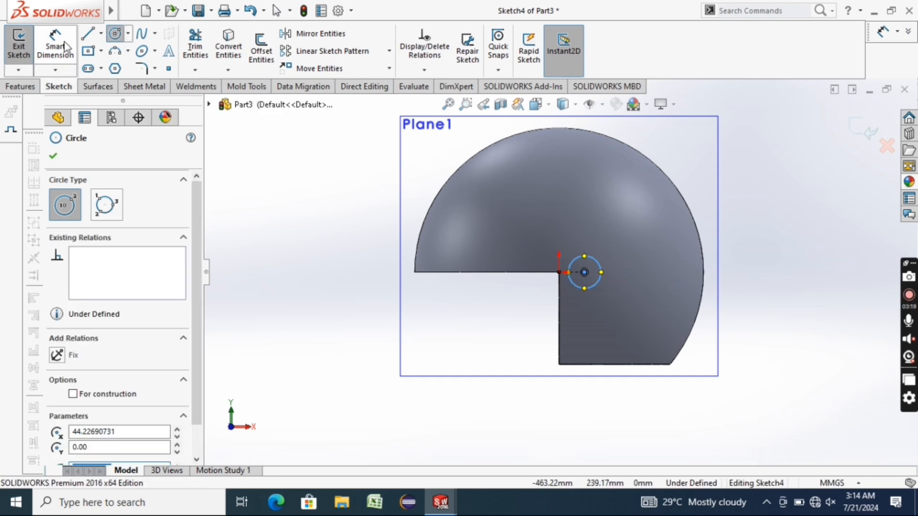
scroll(547, 272, "down", 2)
scroll(548, 272, "down", 2)
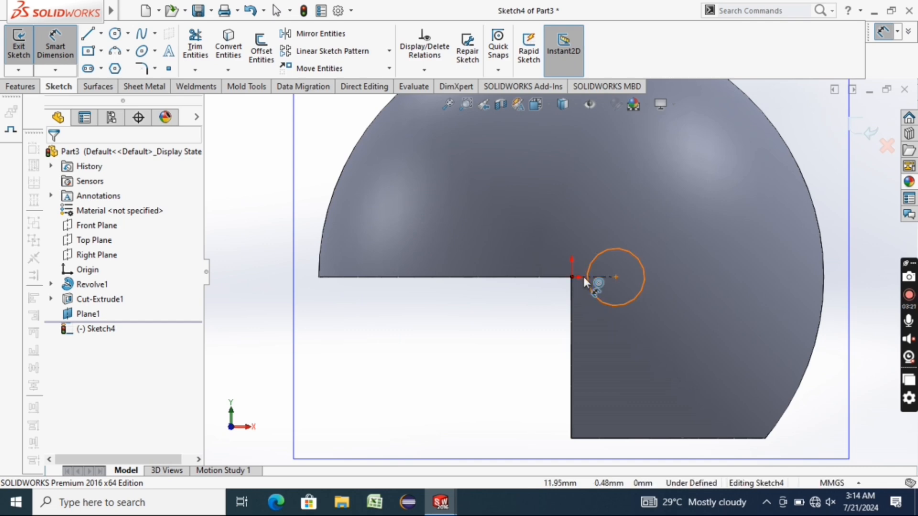
left_click(599, 278)
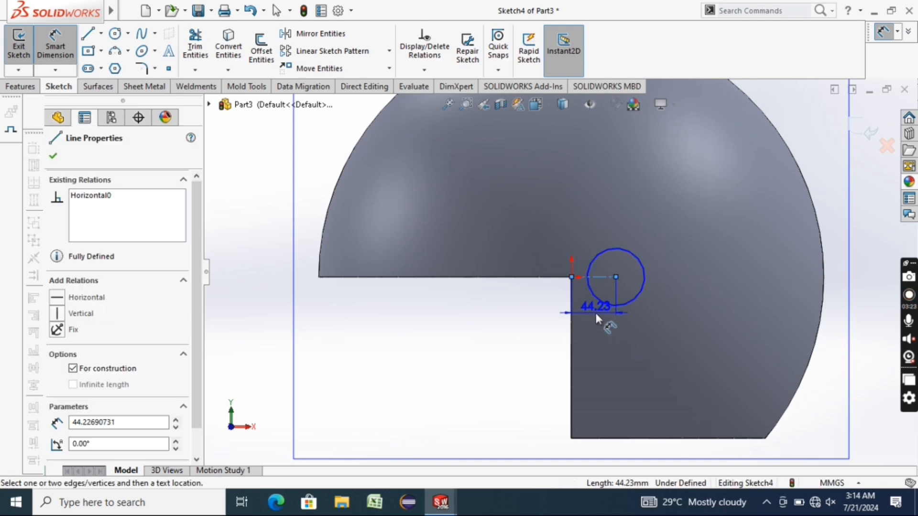
left_click(595, 311)
type("40")
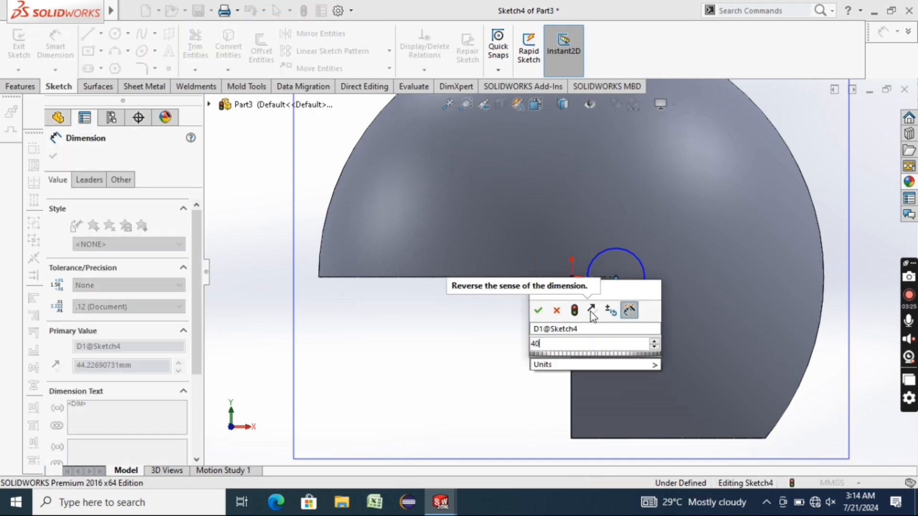
key("Return")
- Dimension the circle's diameter as 40 mm and finish dimensioning
left_click(638, 279)
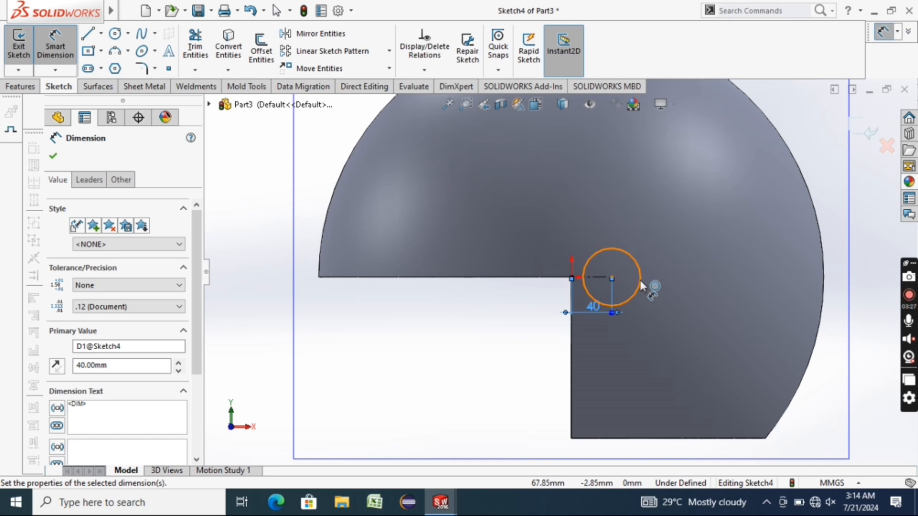
left_click(670, 272)
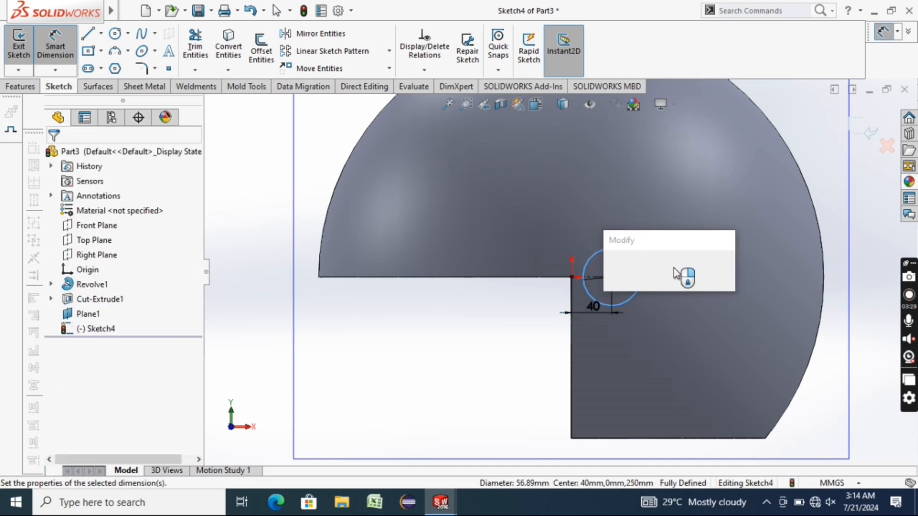
type("40")
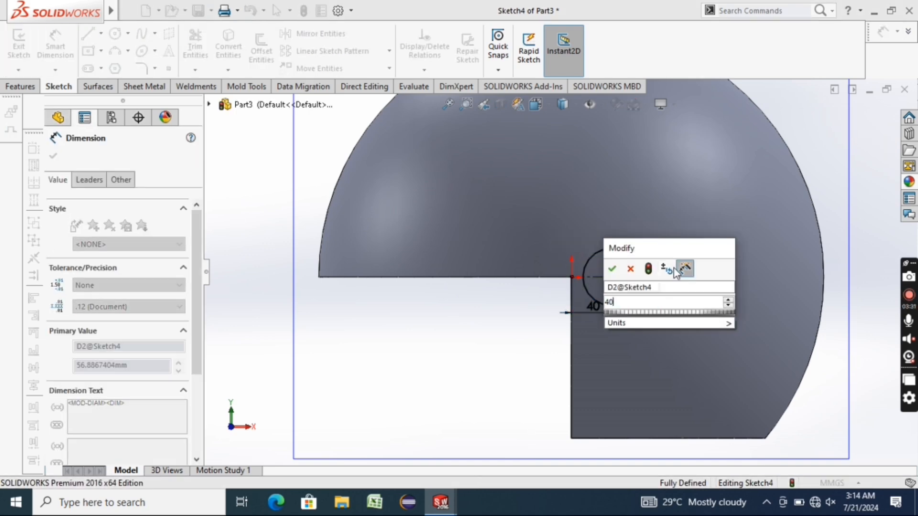
key("Return")
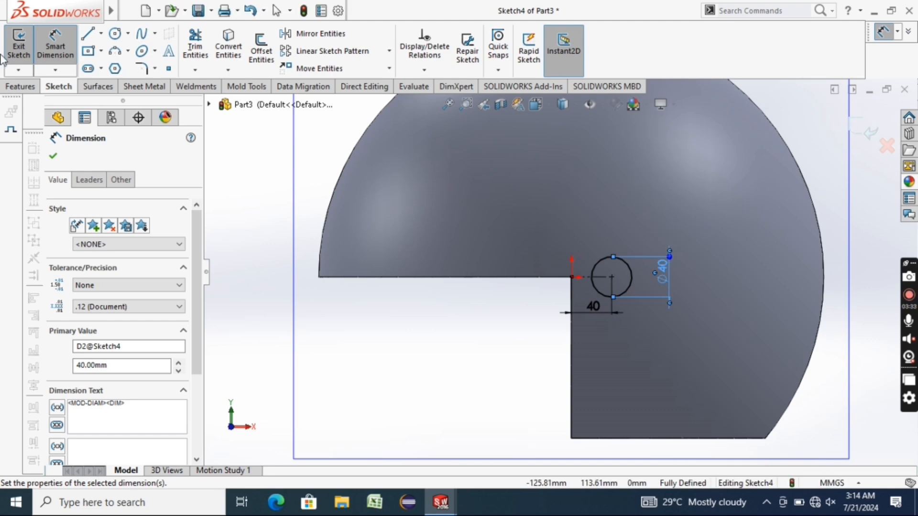
left_click(53, 157)
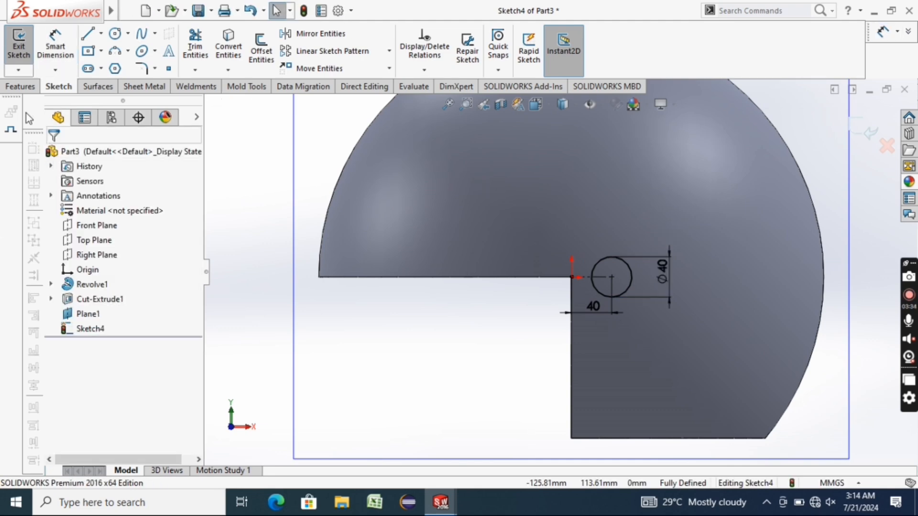
- Extrude the circle outward from the sketch plane as a Blind 10 mm boss with Merge result on
left_click(20, 86)
left_click(30, 61)
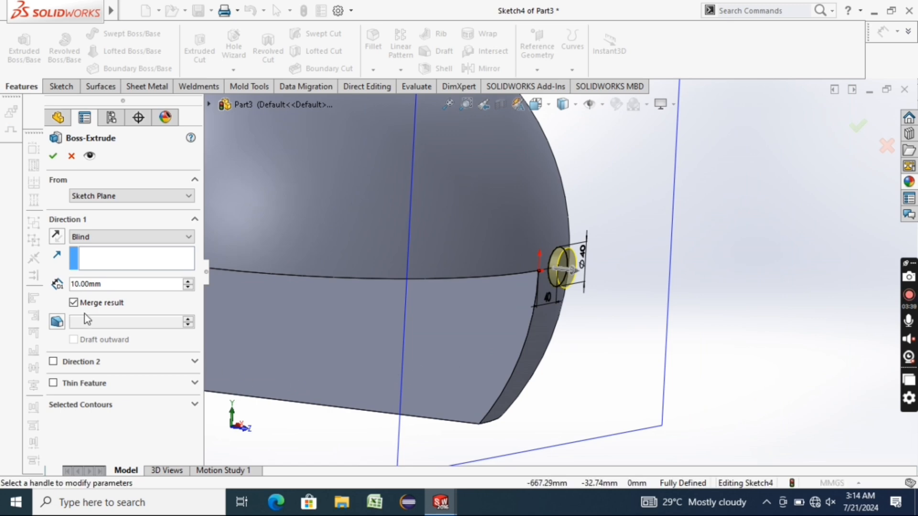
left_click(53, 157)
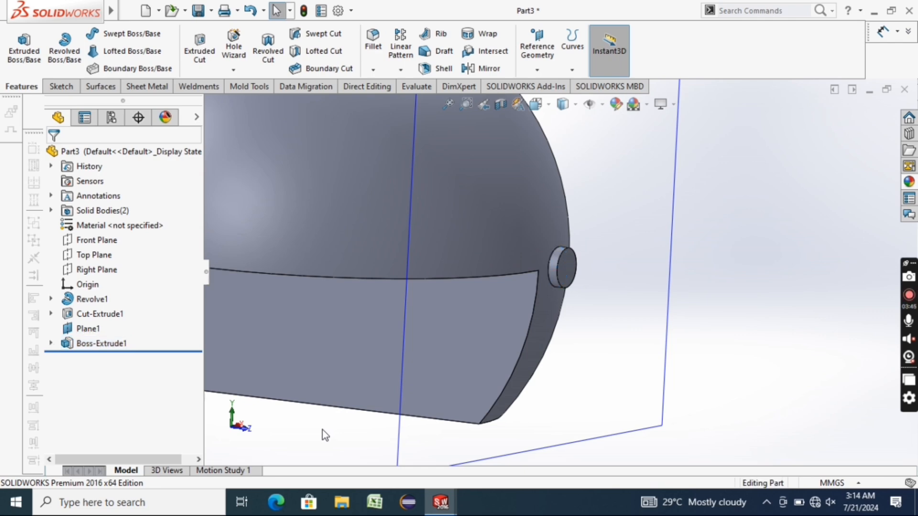
- Try to mirror the cylindrical side boss about the Front Plane as a feature
scroll(322, 430, "up", 5)
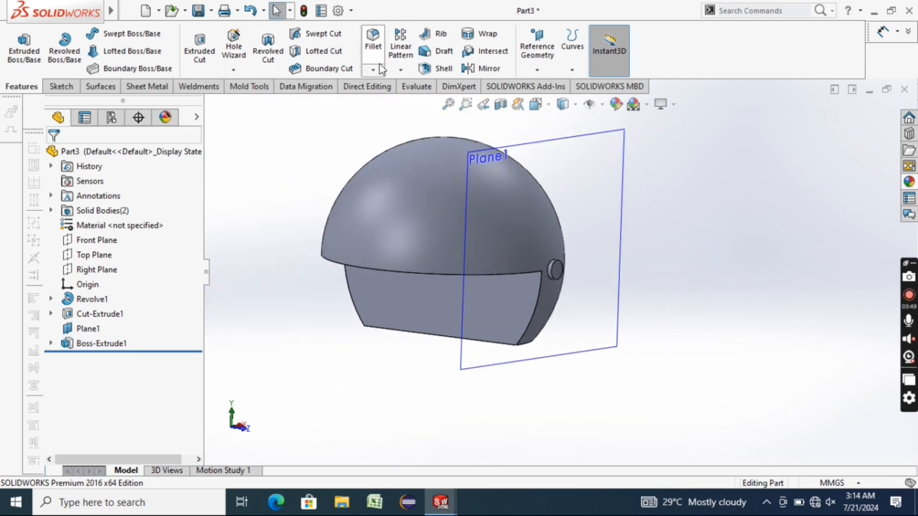
left_click(402, 70)
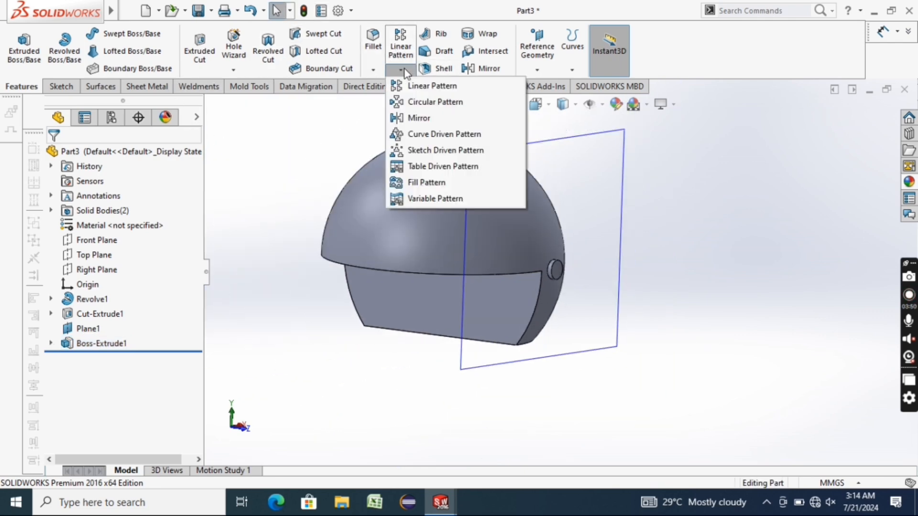
left_click(423, 118)
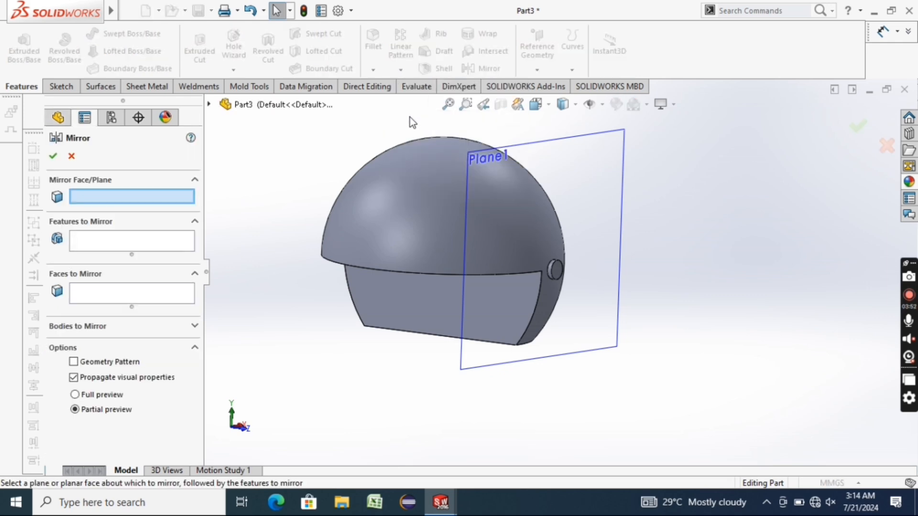
left_click(209, 105)
left_click(259, 196)
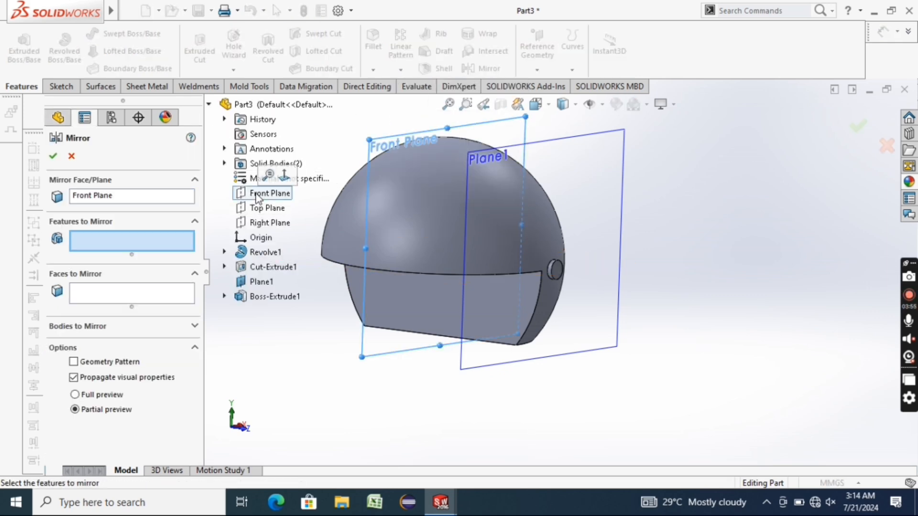
left_click(253, 297)
middle_click_drag(263, 351, 312, 358)
left_click(59, 161)
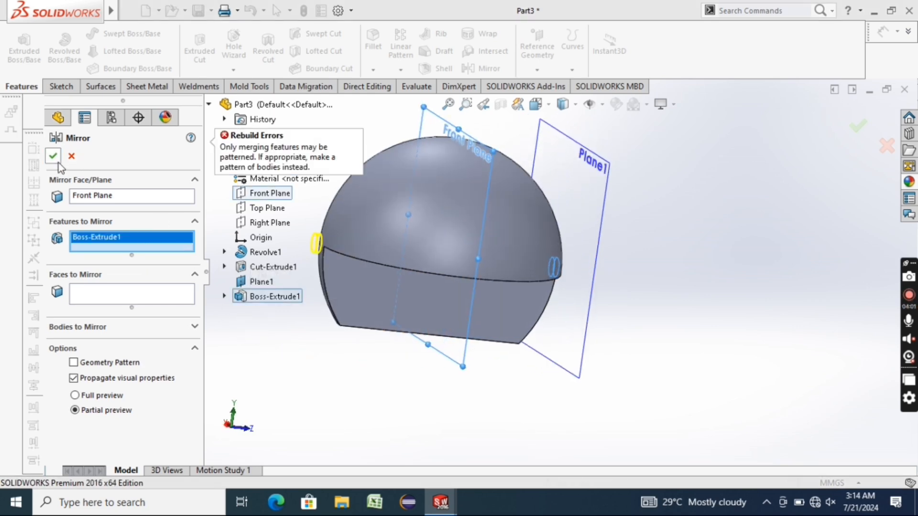
left_click(55, 160)
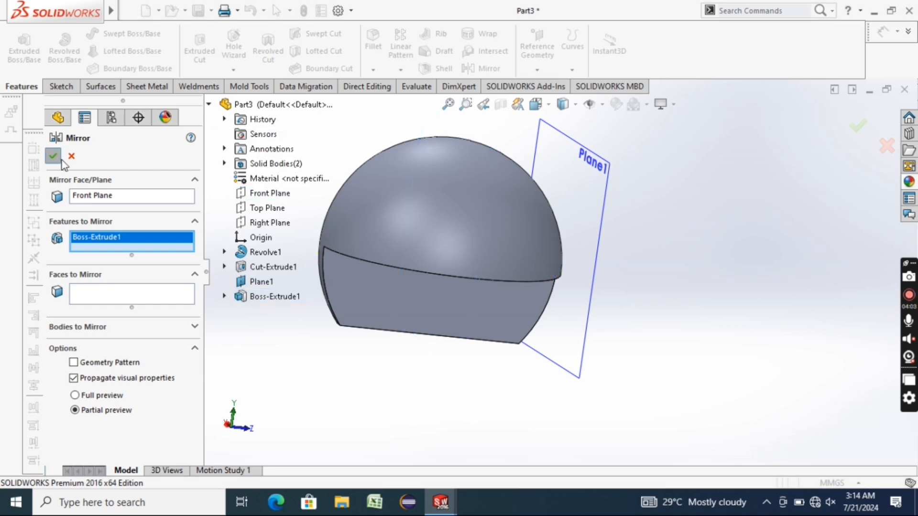
left_click(71, 158)
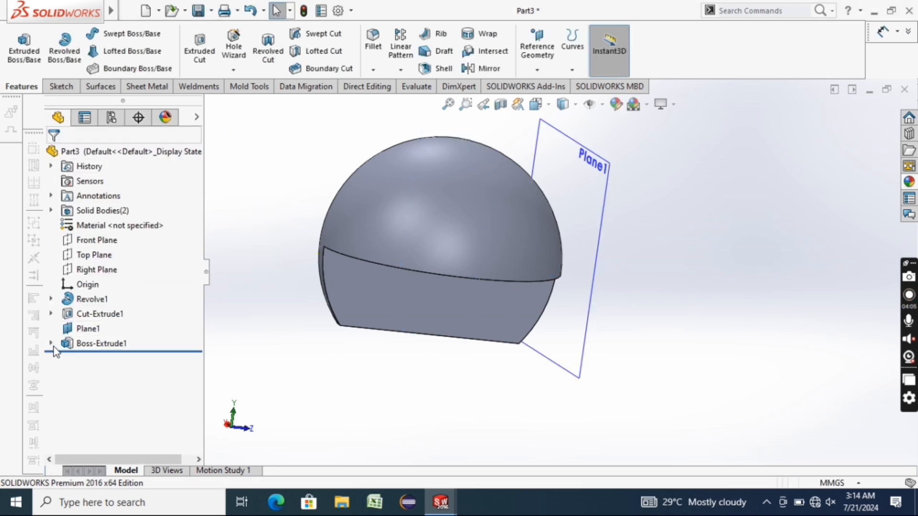
- Edit the side boss's extrusion and turn on Merge result
right_click(95, 344)
left_click(104, 199)
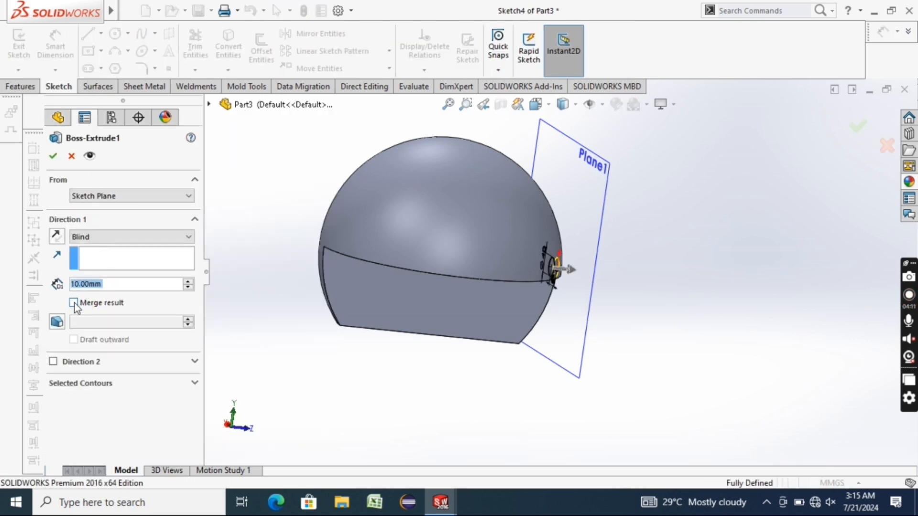
left_click(74, 304)
left_click(53, 156)
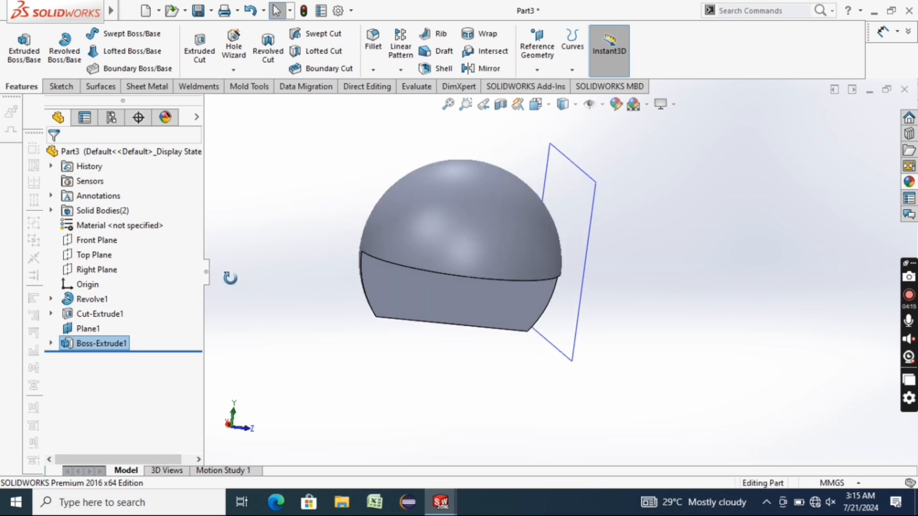
- Try again to mirror the edited side boss about the Front Plane
left_click(398, 72)
left_click(420, 119)
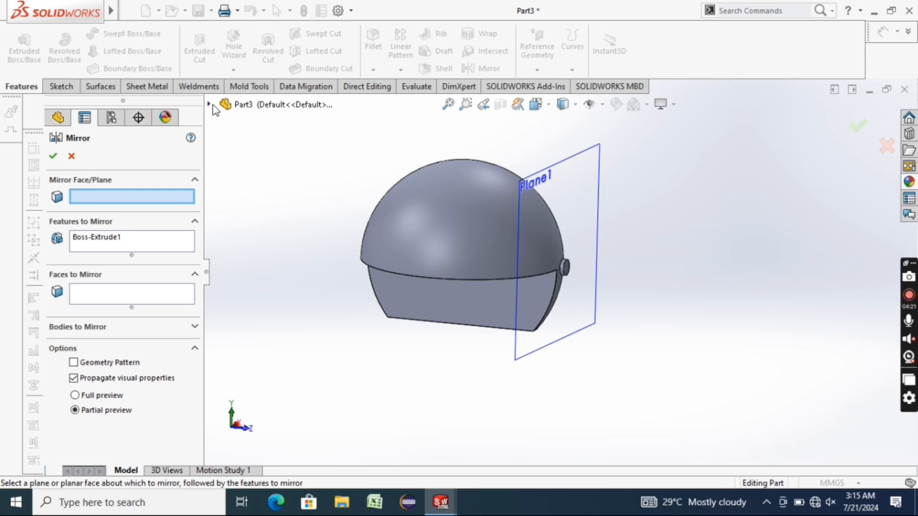
left_click(210, 104)
left_click(269, 193)
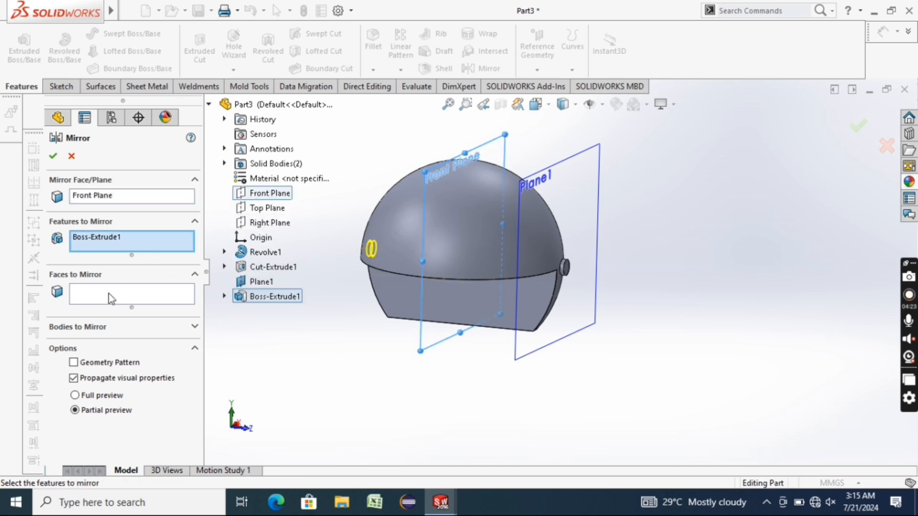
left_click(110, 298)
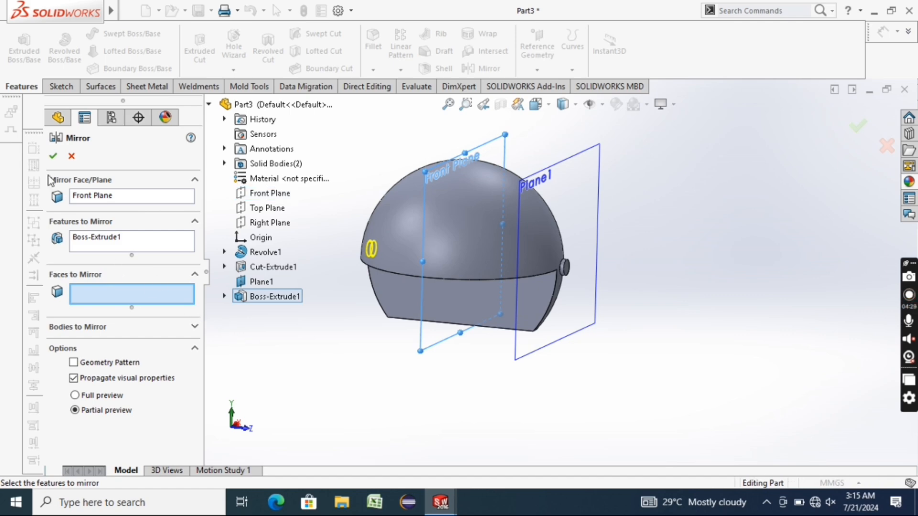
left_click(51, 157)
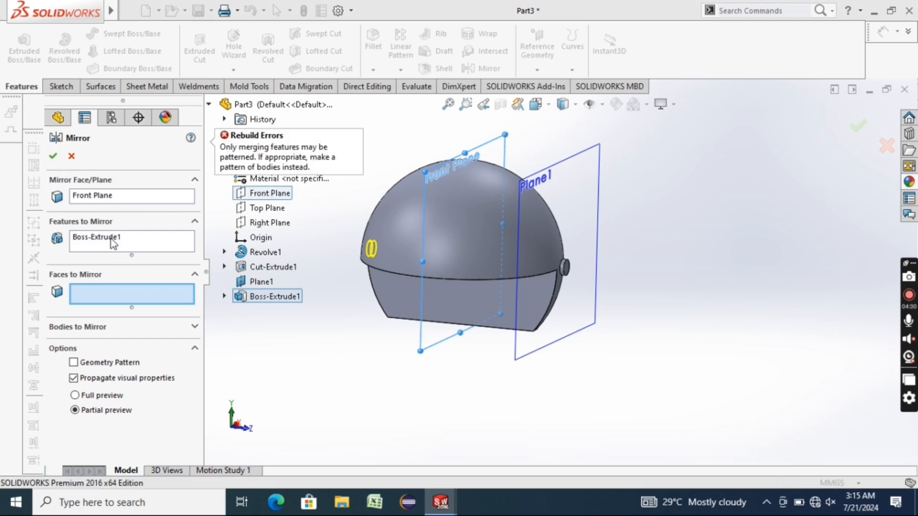
left_click(53, 156)
scroll(498, 269, "down", 4)
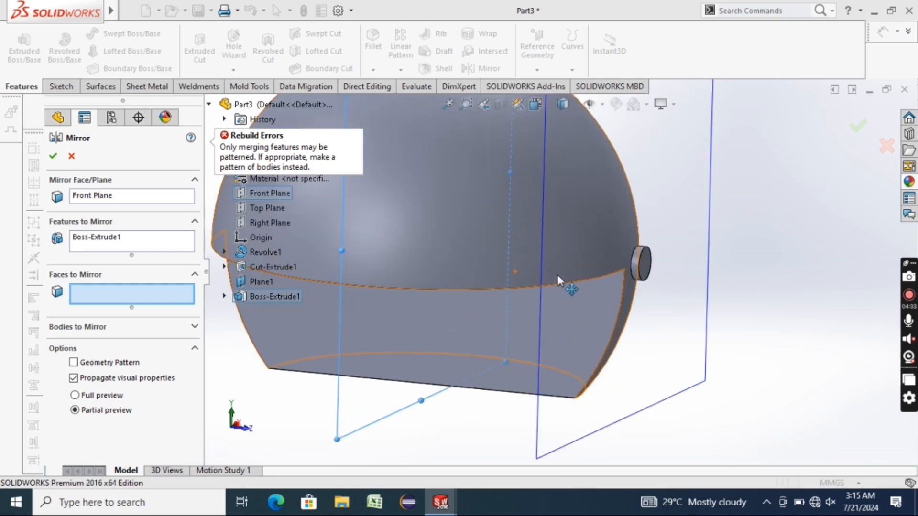
scroll(626, 271, "down", 5)
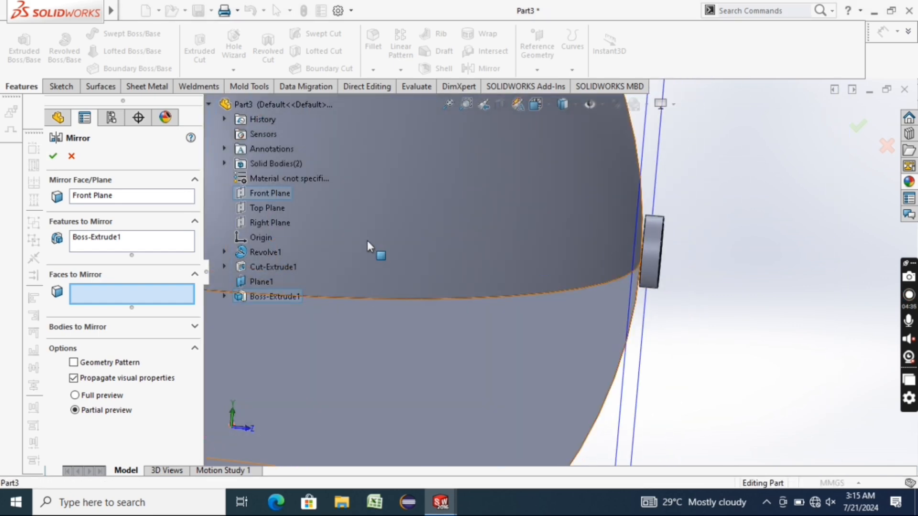
left_click(71, 156)
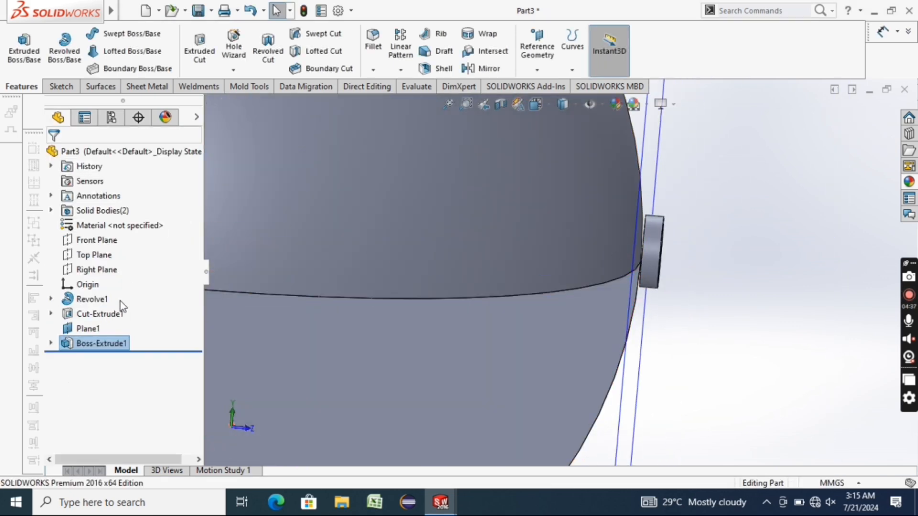
- Set the offset distance of the side boss's reference plane from the Front Plane to 240 mm
right_click(93, 329)
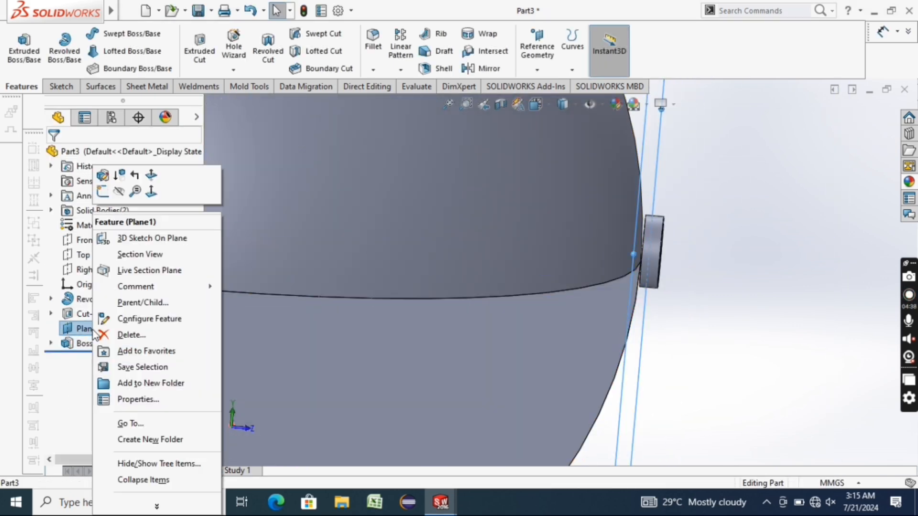
left_click(105, 181)
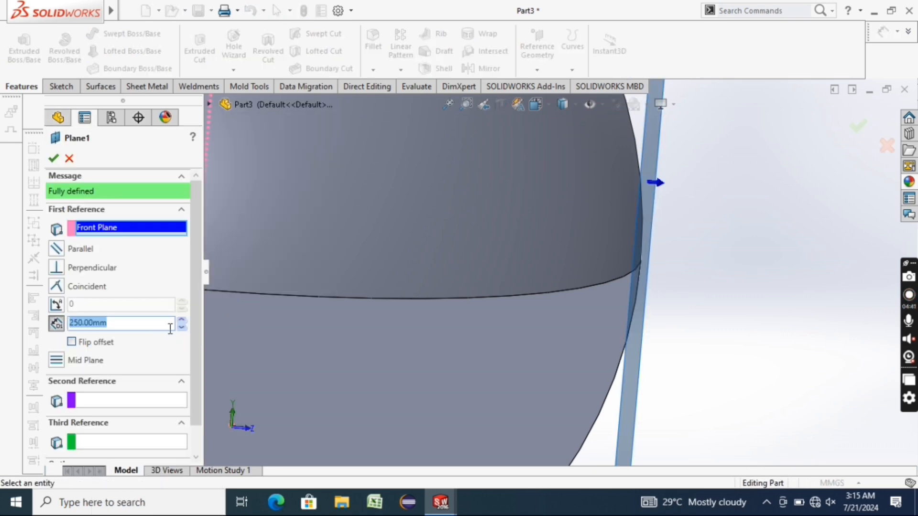
left_click(182, 327)
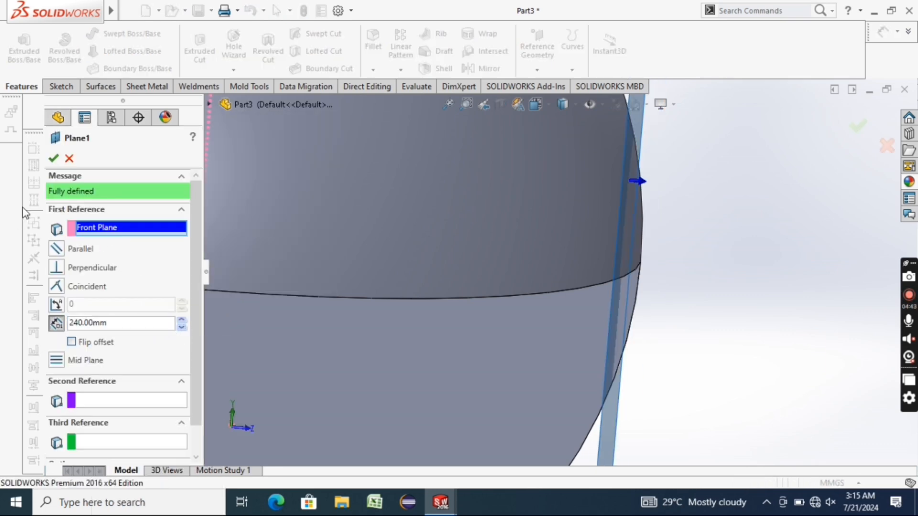
left_click(53, 158)
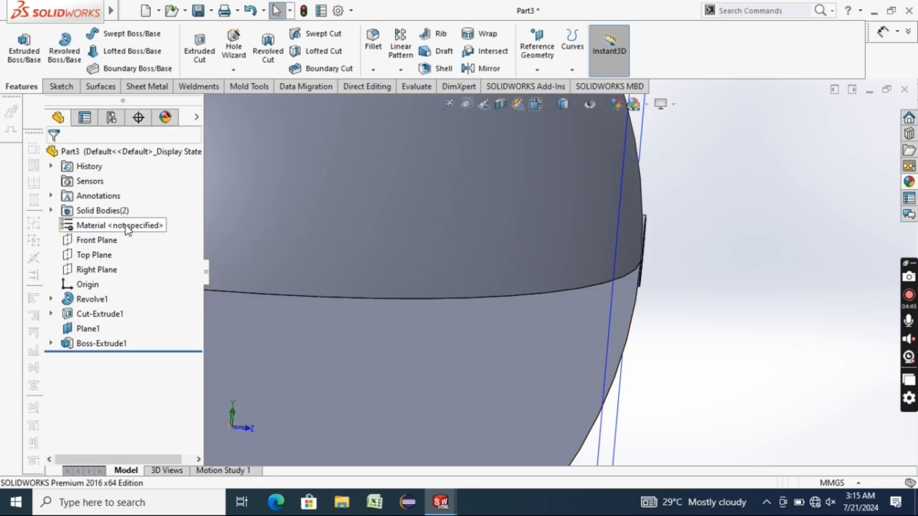
- Edit the side boss's extrusion to a Blind depth of 20 mm with Merge result on
scroll(321, 275, "up", 5)
middle_click_drag(322, 275, 334, 296)
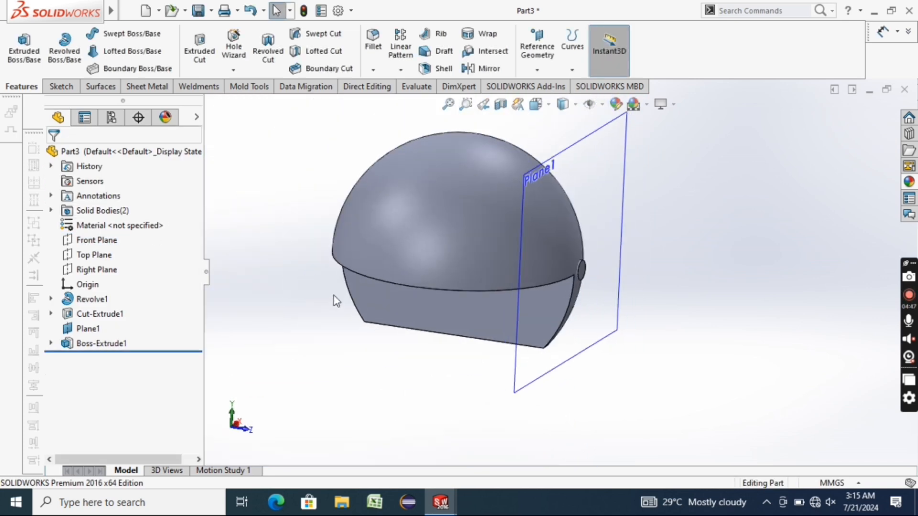
right_click(112, 347)
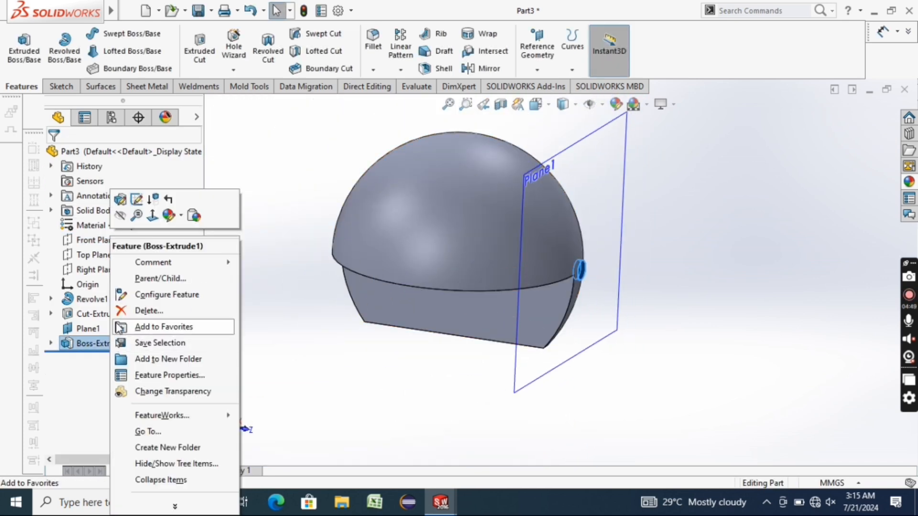
left_click(120, 200)
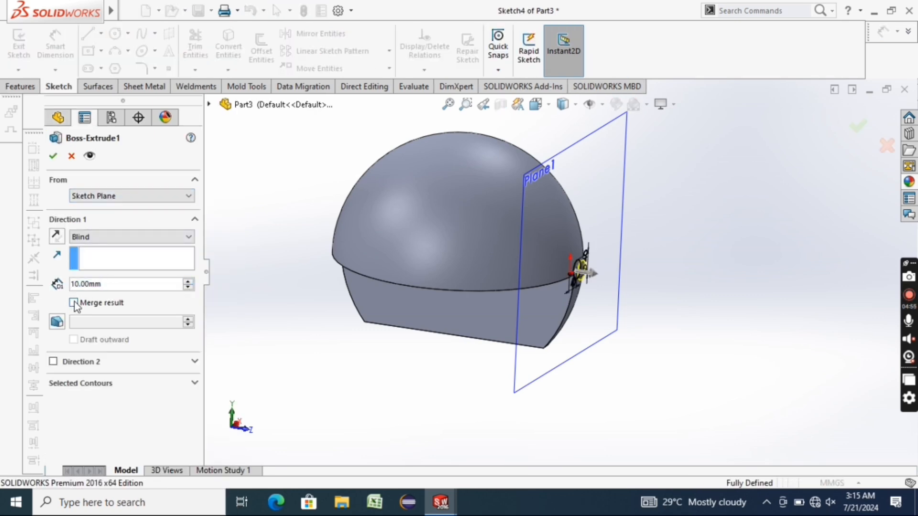
left_click(74, 303)
left_click(188, 283)
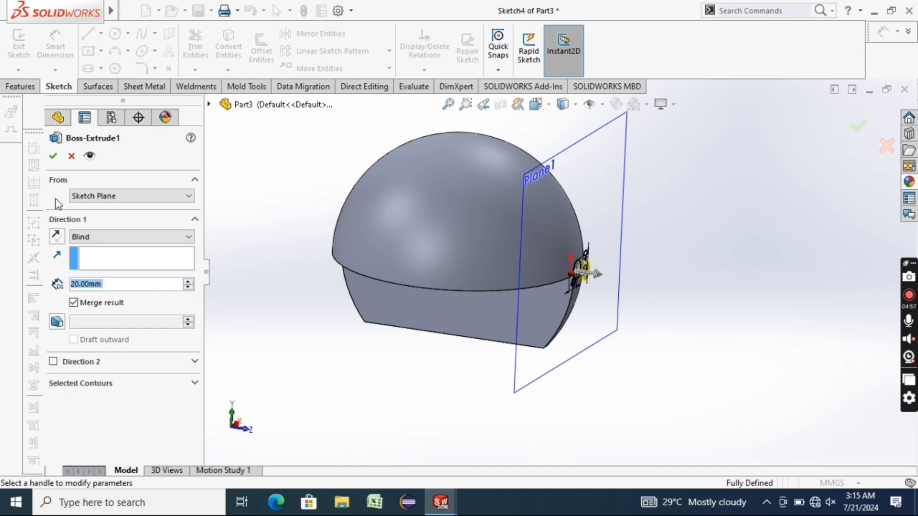
left_click(53, 155)
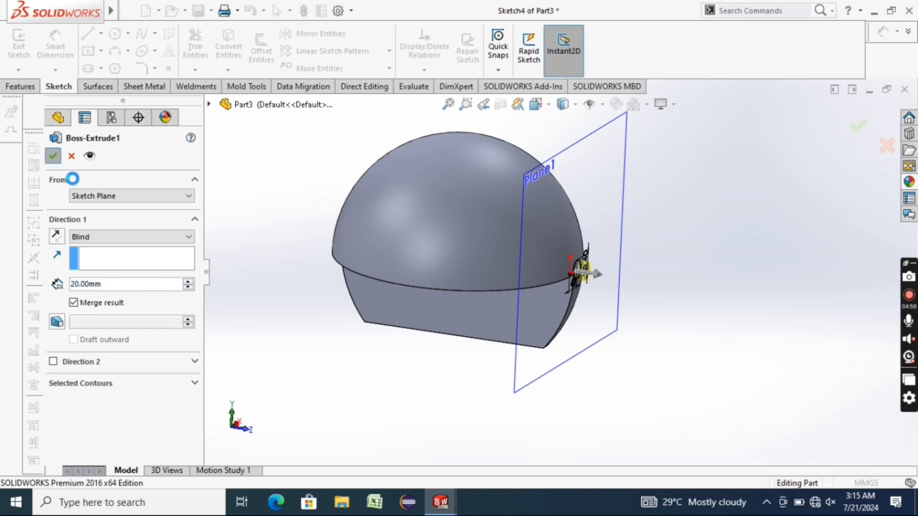
- Mirror the 20 mm side boss feature about the Front Plane to the opposite side of the helmet
left_click(244, 282)
mouse_move(244, 283)
middle_mouse_down()
mouse_move(267, 283)
mouse_move(255, 279)
middle_mouse_up()
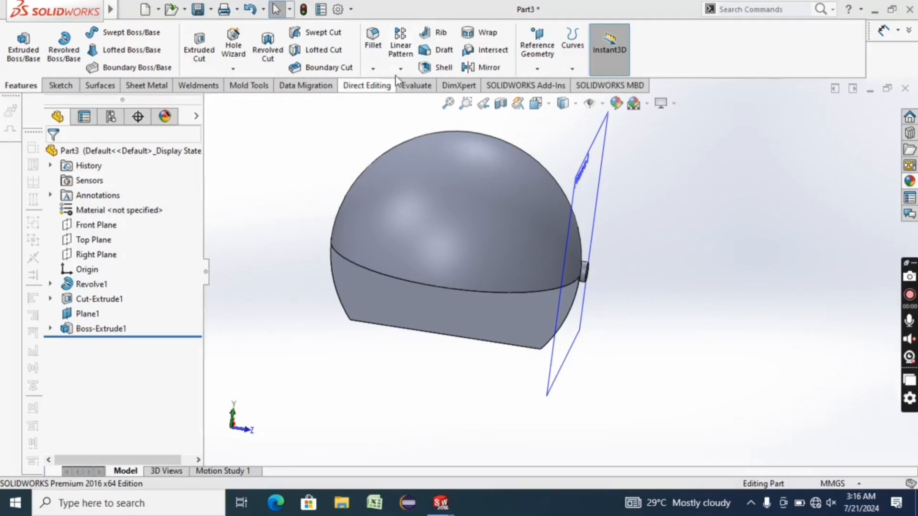
left_click(400, 70)
left_click(416, 118)
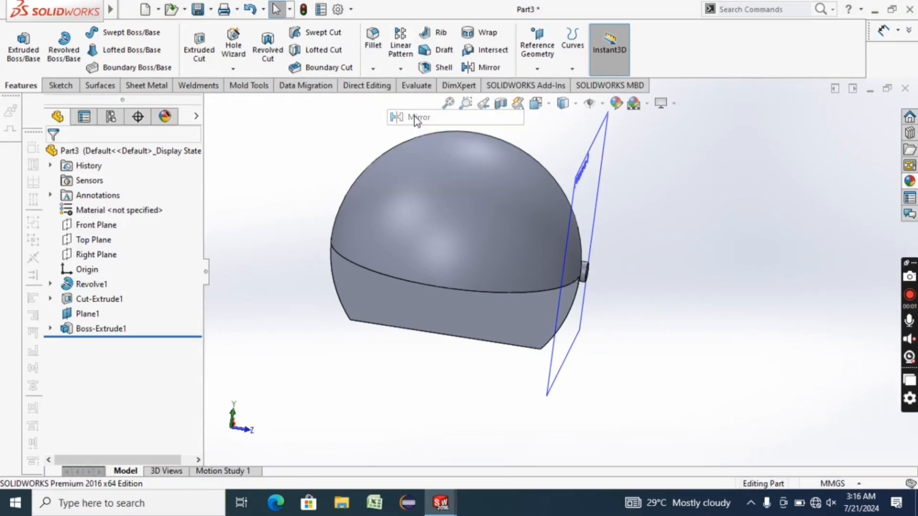
left_click(209, 103)
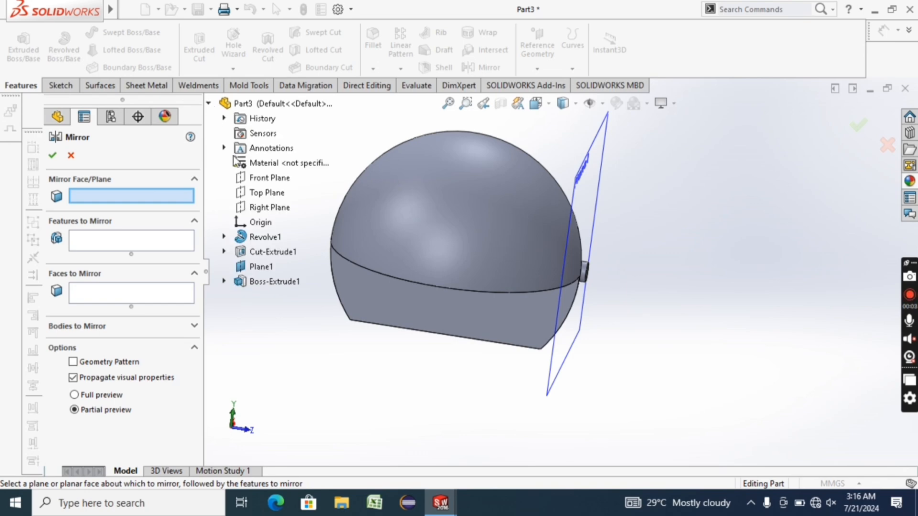
left_click(265, 179)
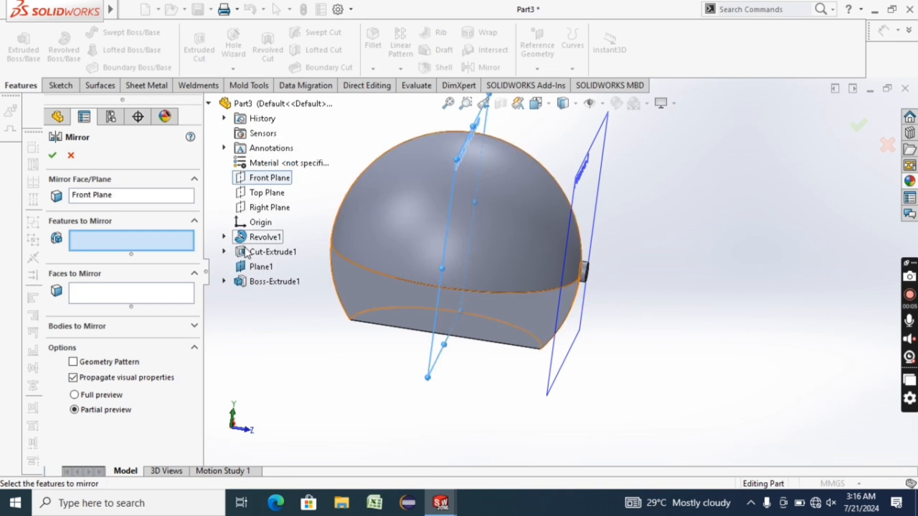
left_click(273, 282)
left_click(52, 155)
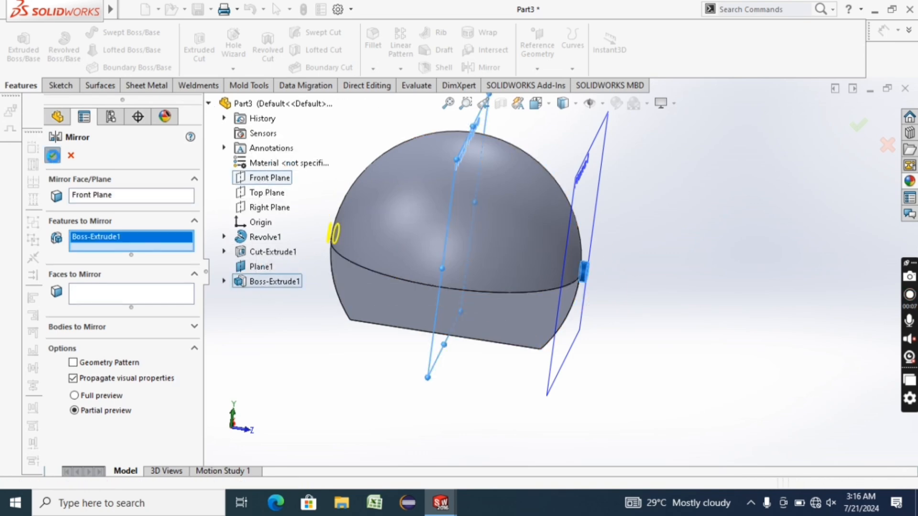
- Shell the helmet with a 10 mm wall, removing the three flat faces of the stepped lower cut
middle_click_drag(277, 327, 281, 283)
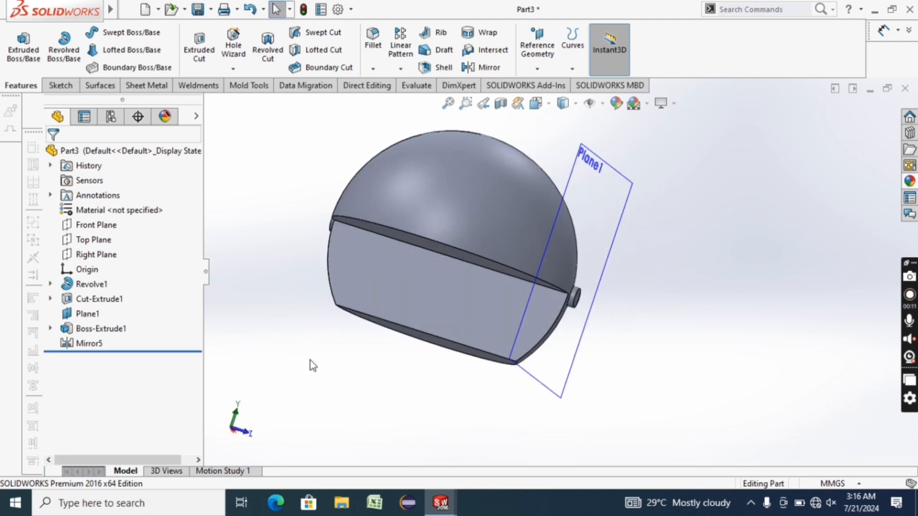
middle_click_drag(356, 334, 290, 116)
left_click(442, 68)
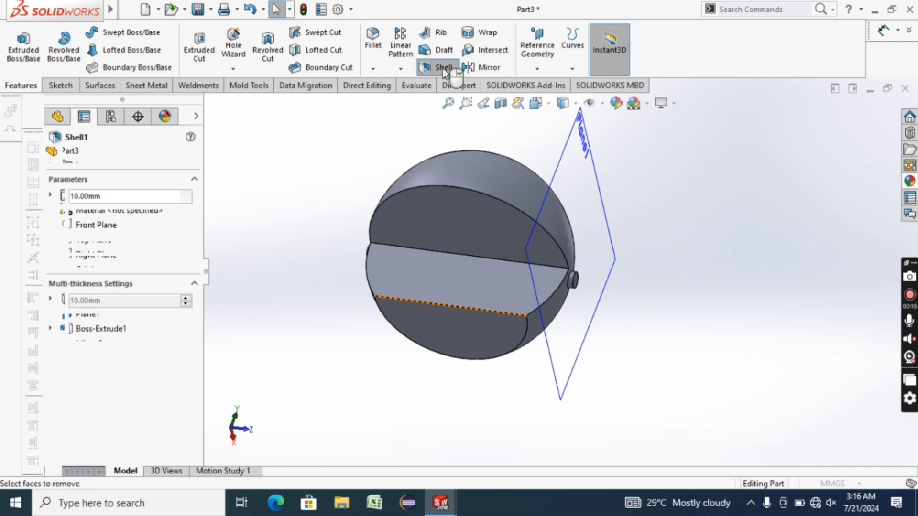
left_click(437, 217)
left_click(439, 277)
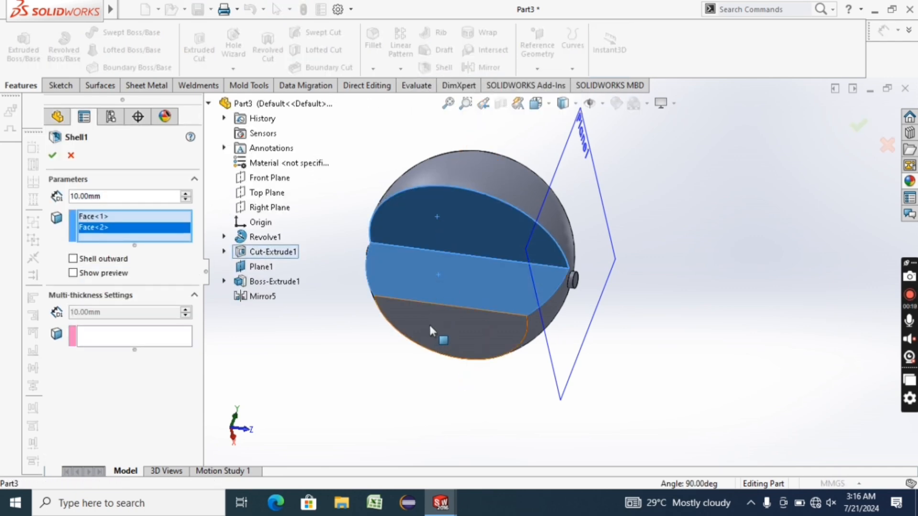
left_click(431, 325)
left_click(52, 155)
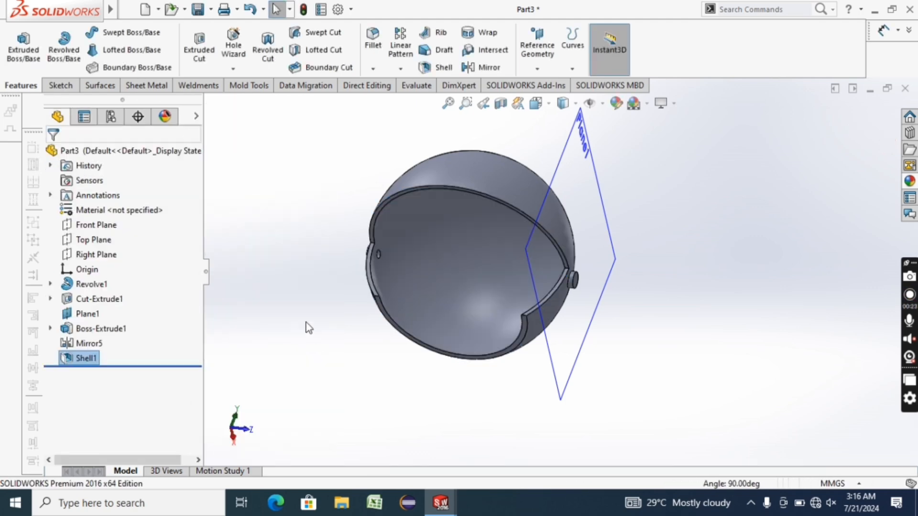
- Open the part's material library and look through the Other Metals, Other Non-metals and Carbon Fibers categories
middle_click_drag(306, 328, 303, 157)
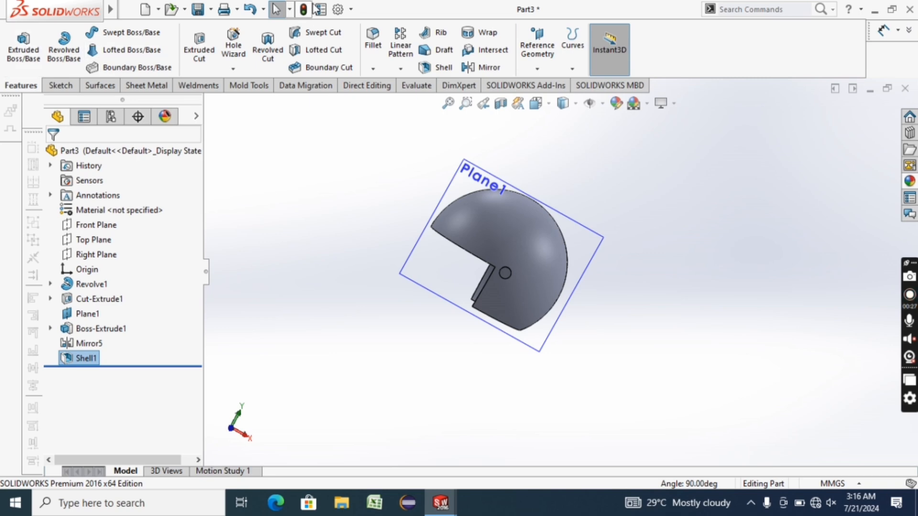
right_click(134, 216)
left_click(162, 218)
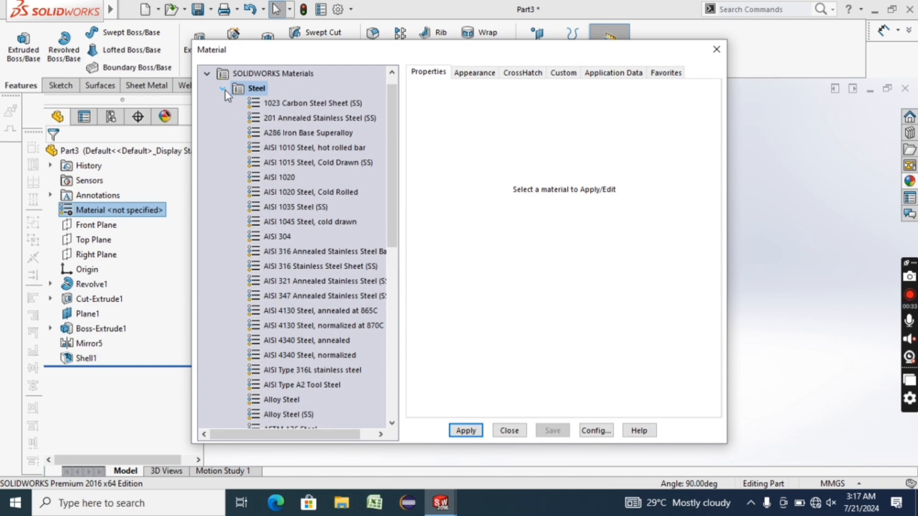
left_click(223, 89)
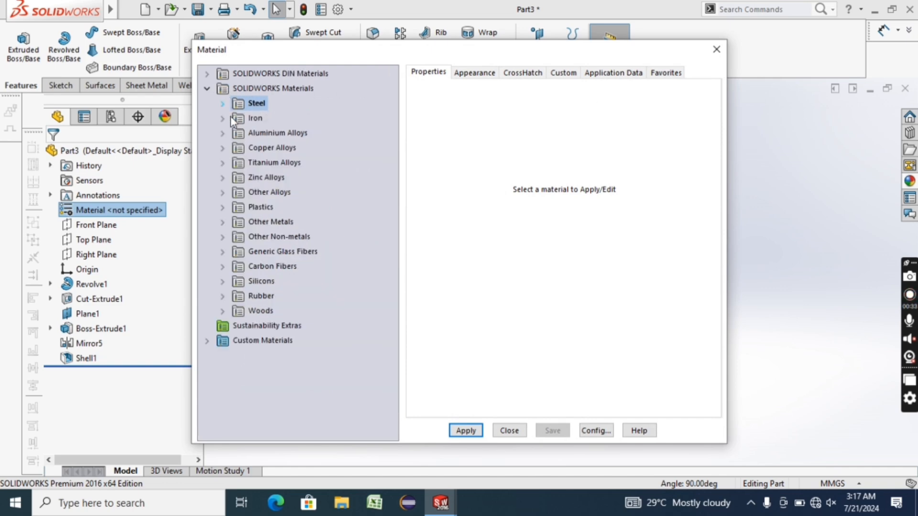
left_click(223, 222)
left_click(223, 222)
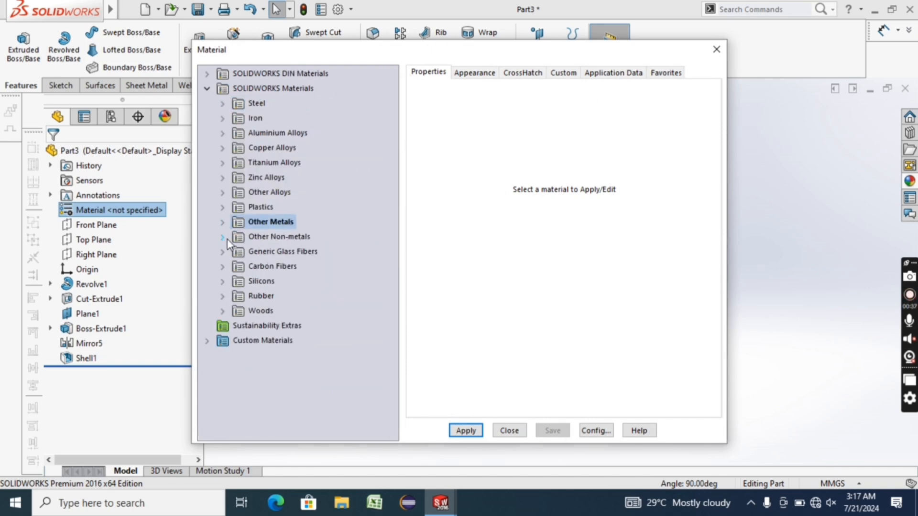
left_click(224, 237)
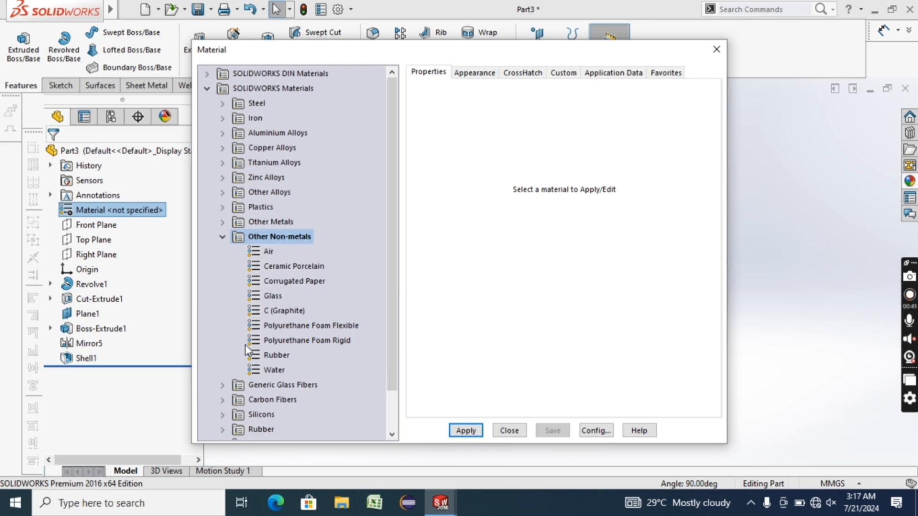
left_click(223, 401)
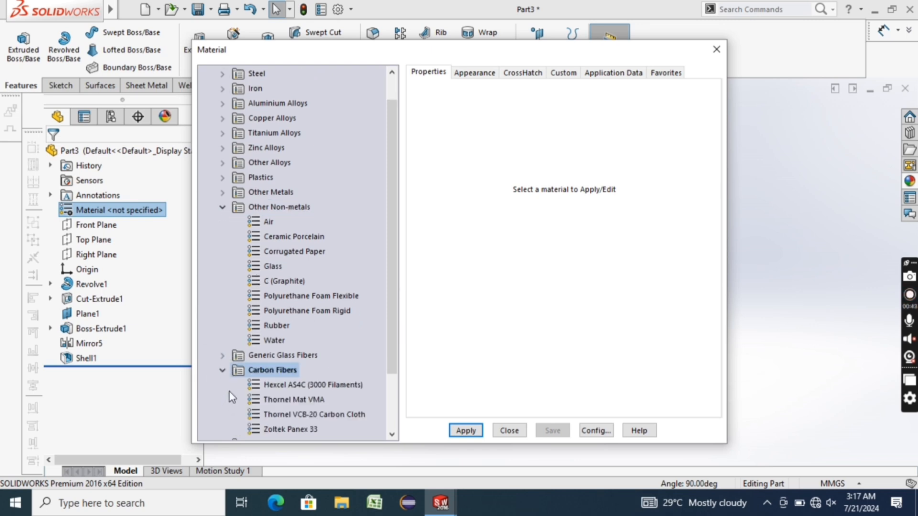
scroll(250, 367, "down", 2)
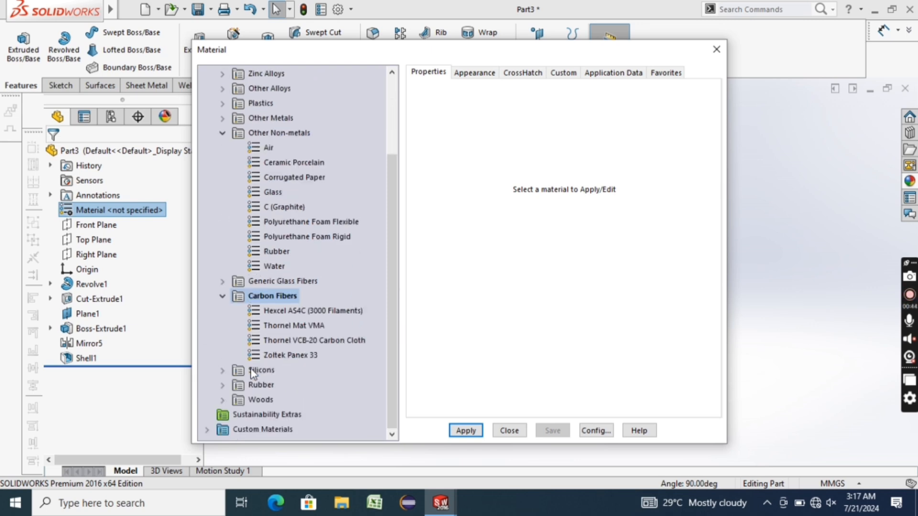
left_click(223, 297)
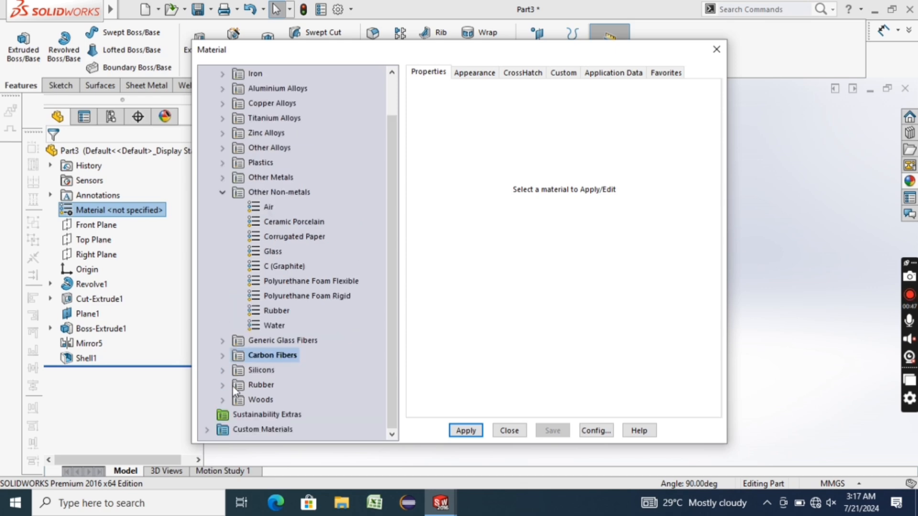
- Apply A-Glass Fiber from Generic Glass Fibers as the part's material, including its glass fiber appearance
left_click(224, 340)
left_click(287, 356)
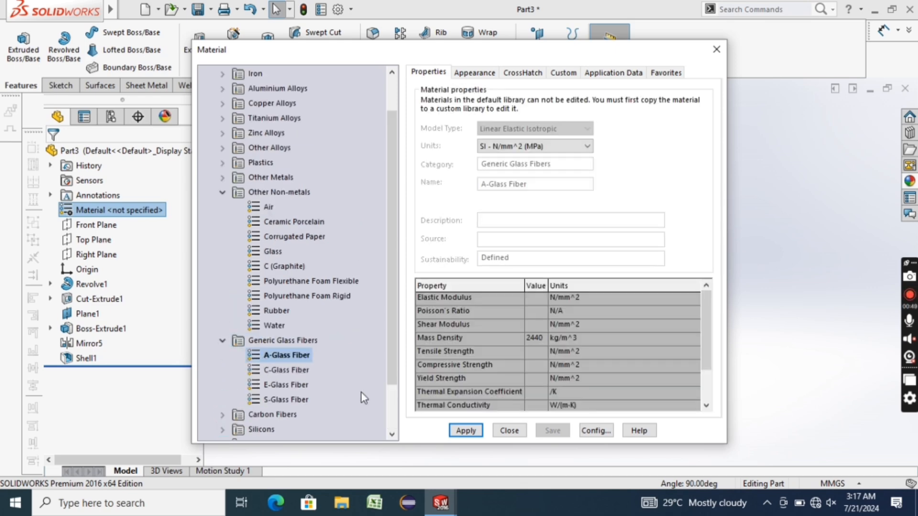
left_click(488, 73)
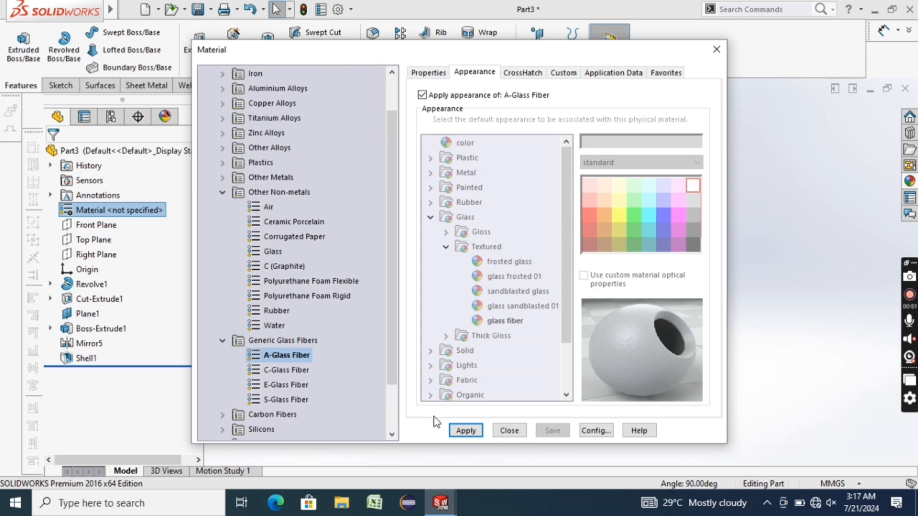
left_click(464, 432)
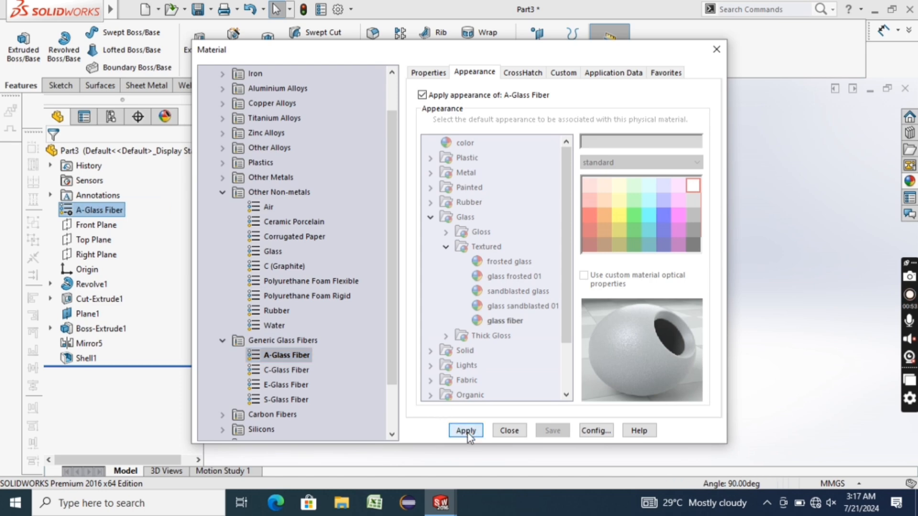
left_click(717, 50)
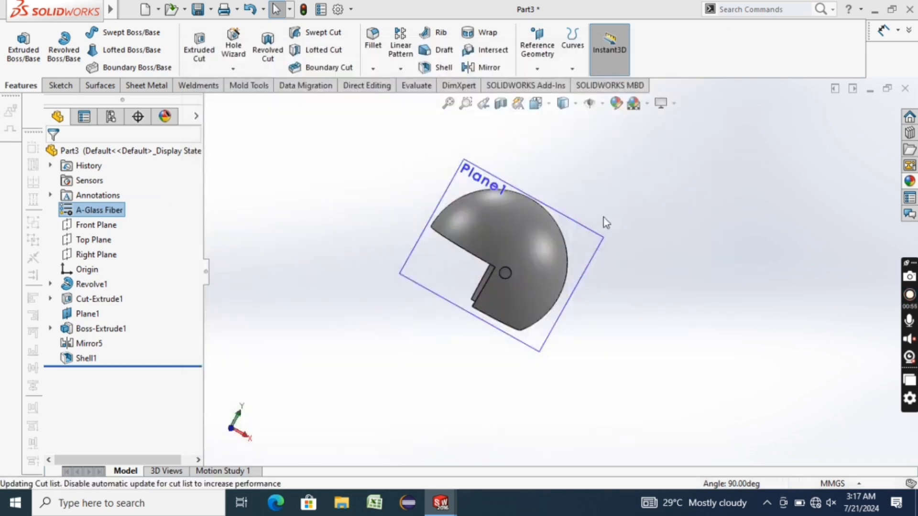
- View the helmet normal to the Top Plane and hide the offset reference plane used for the side boss
middle_click_drag(631, 281, 378, 264)
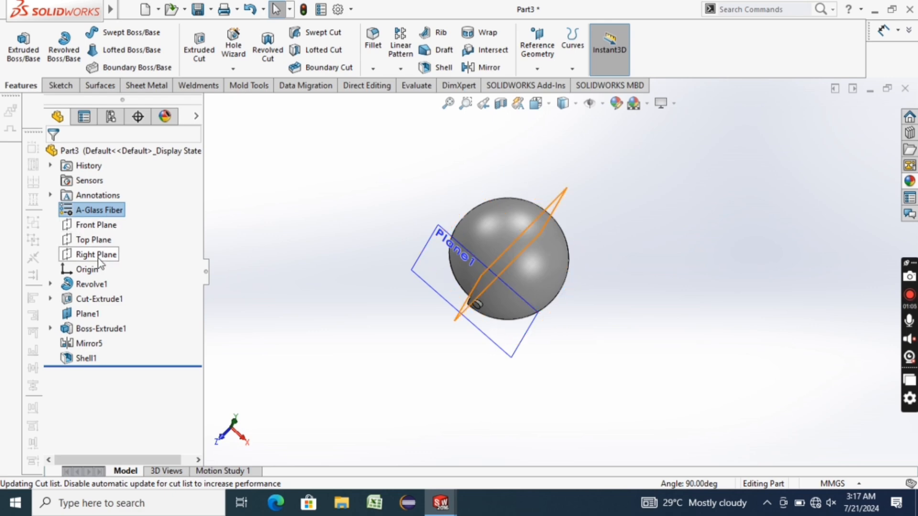
right_click(95, 240)
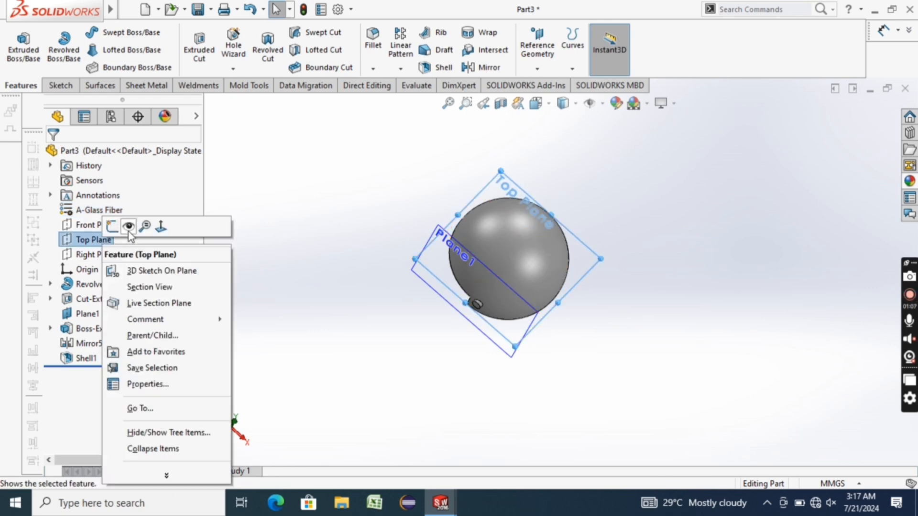
left_click(167, 232)
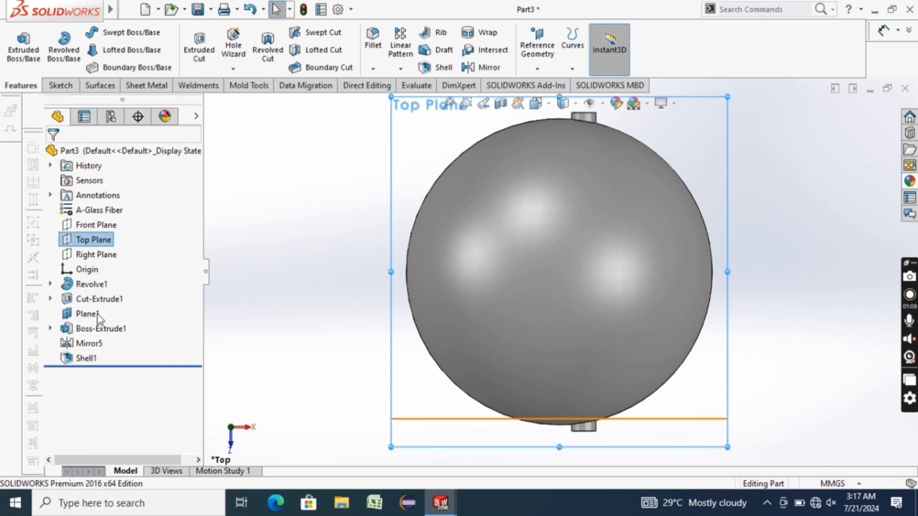
left_click(96, 316)
right_click(96, 316)
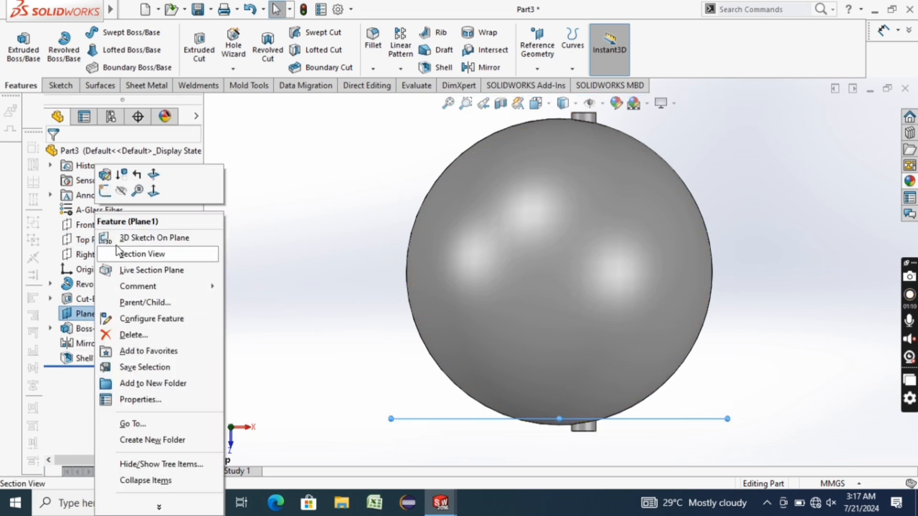
left_click(123, 195)
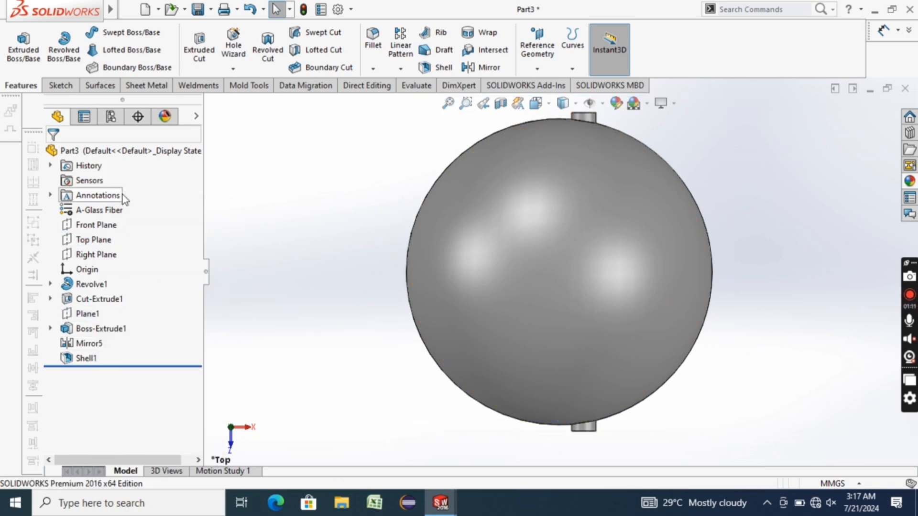
- Start a new sketch on the Top Plane
left_click(59, 86)
left_click(19, 44)
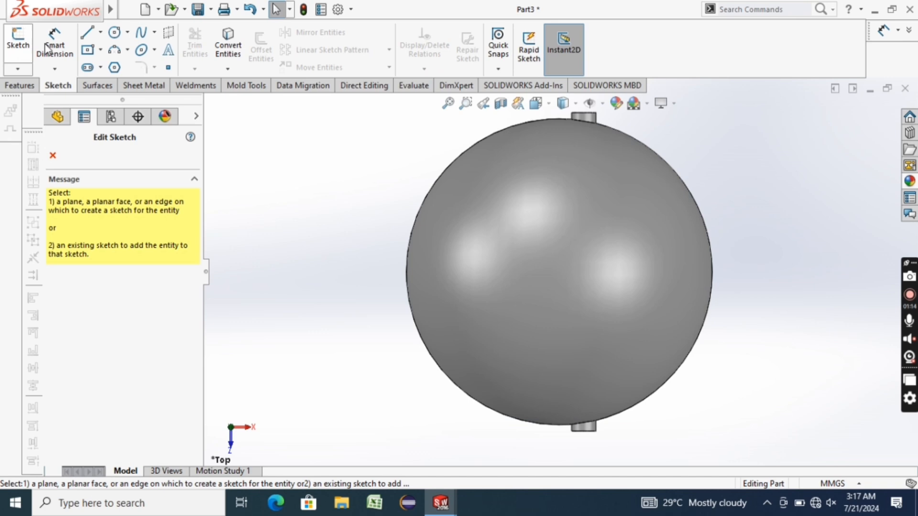
left_click(101, 32)
left_click(242, 149)
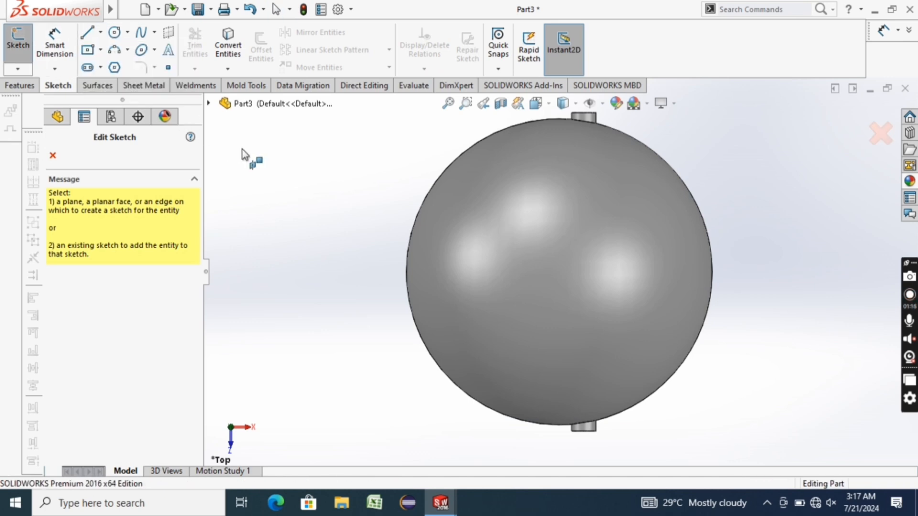
left_click(208, 104)
left_click(208, 104)
left_click(207, 104)
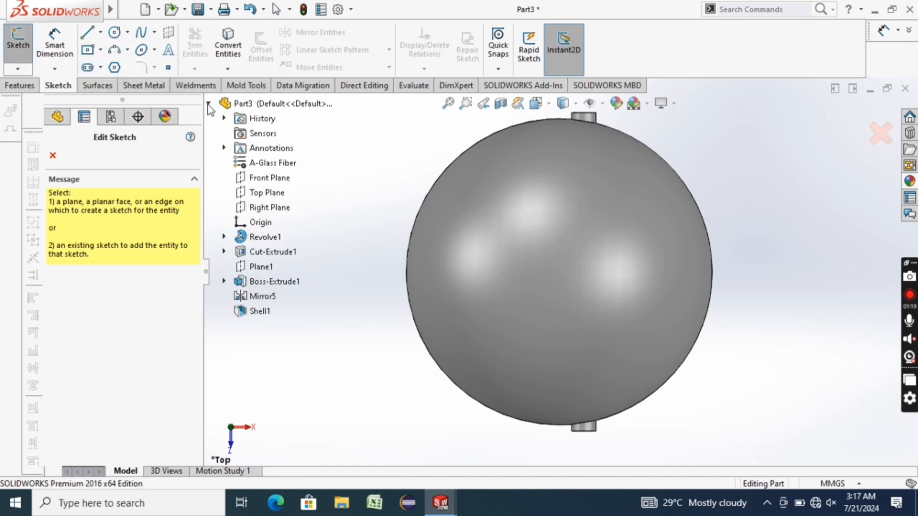
left_click(266, 193)
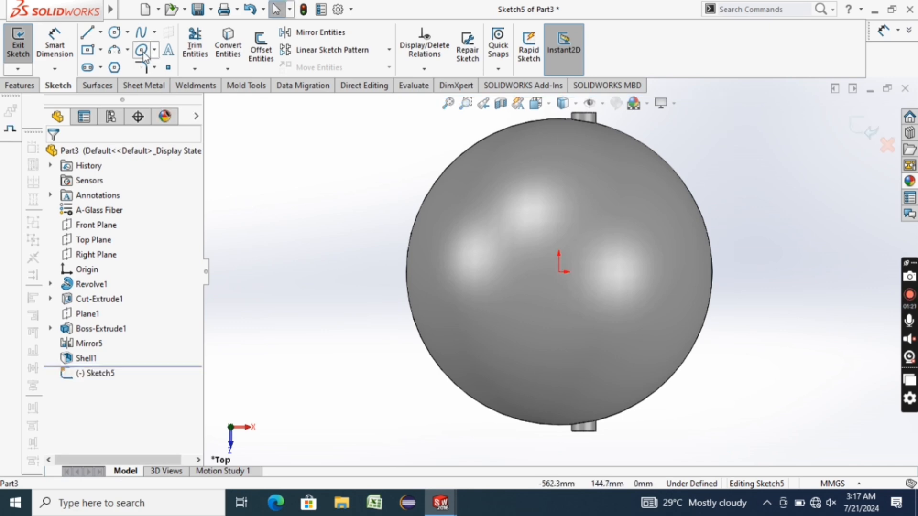
- Draw a 500 mm horizontal midpoint line centred on the origin, spanning the full width of the helmet
left_click(99, 33)
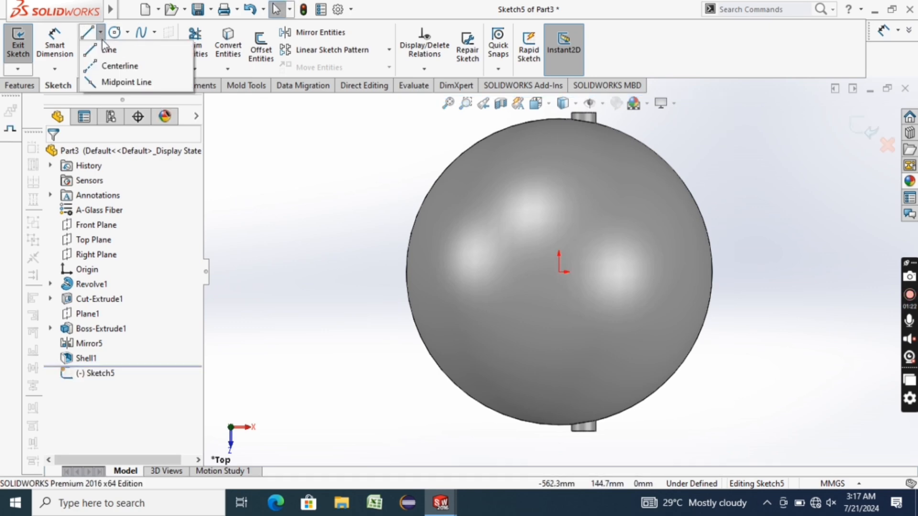
left_click(109, 82)
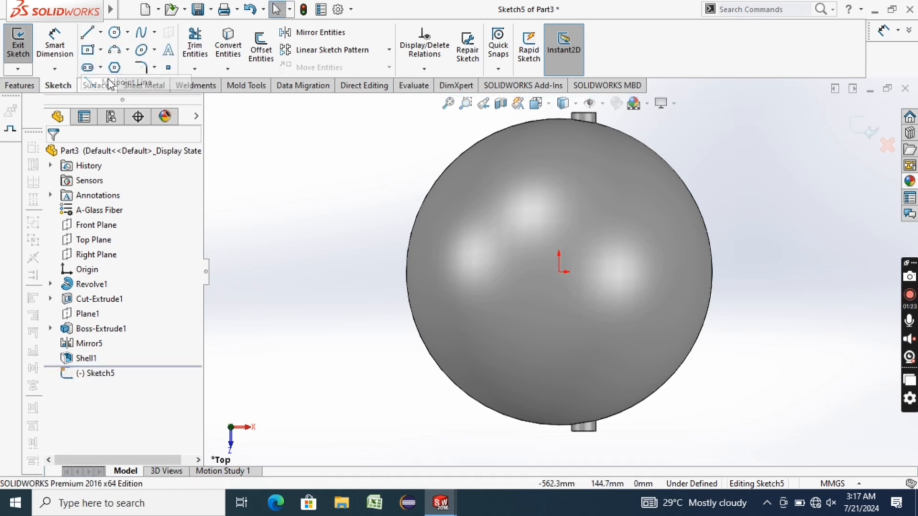
left_click(558, 272)
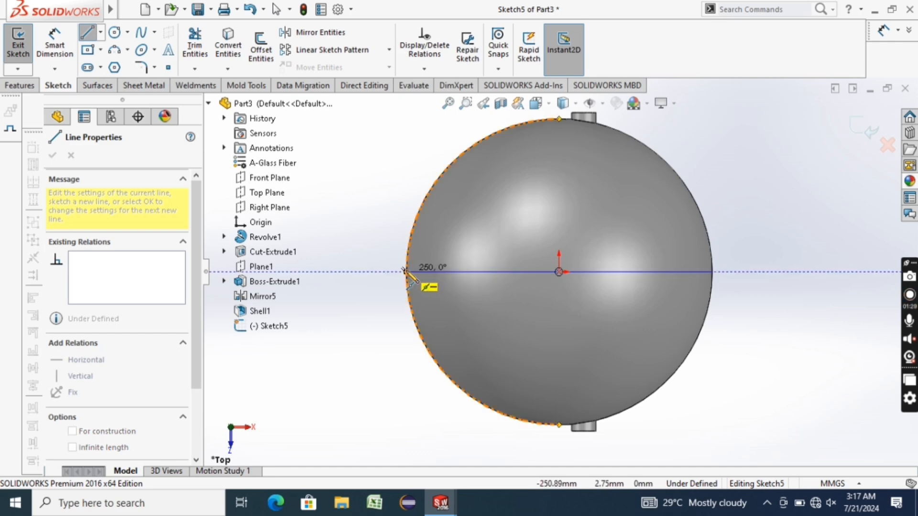
left_click(405, 272)
key("Escape")
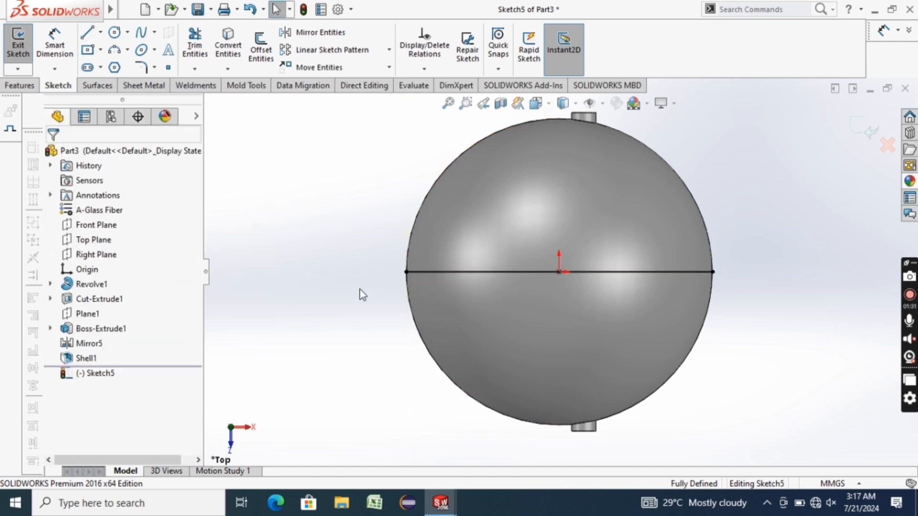
- Offset the horizontal line by 80 mm once to each side, with dimensions added
left_click(261, 50)
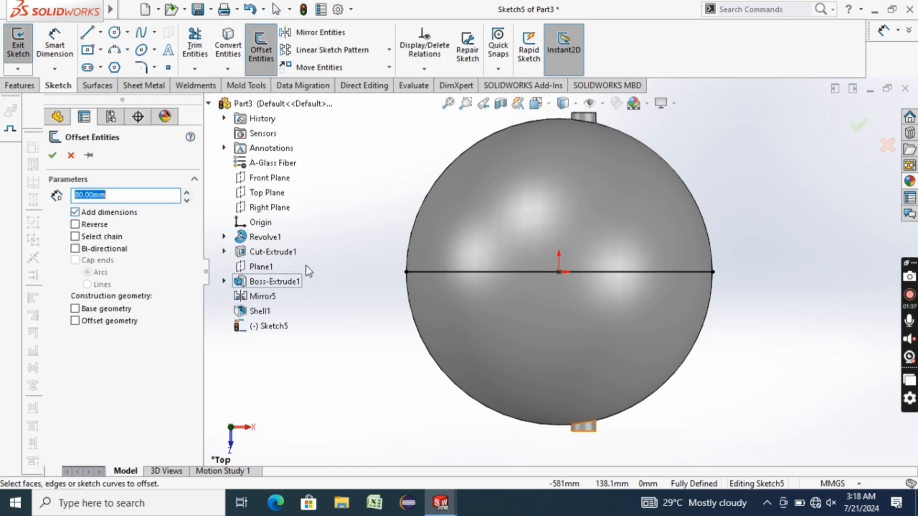
left_click(440, 272)
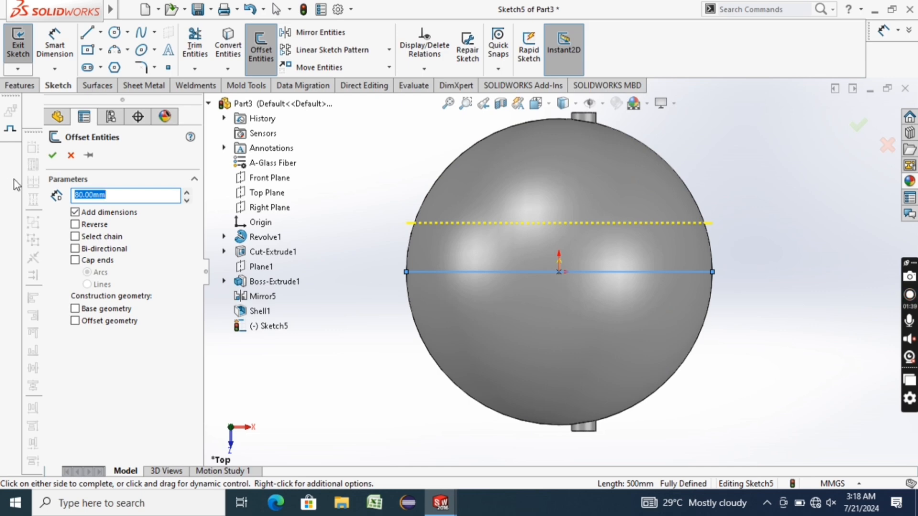
left_click(52, 156)
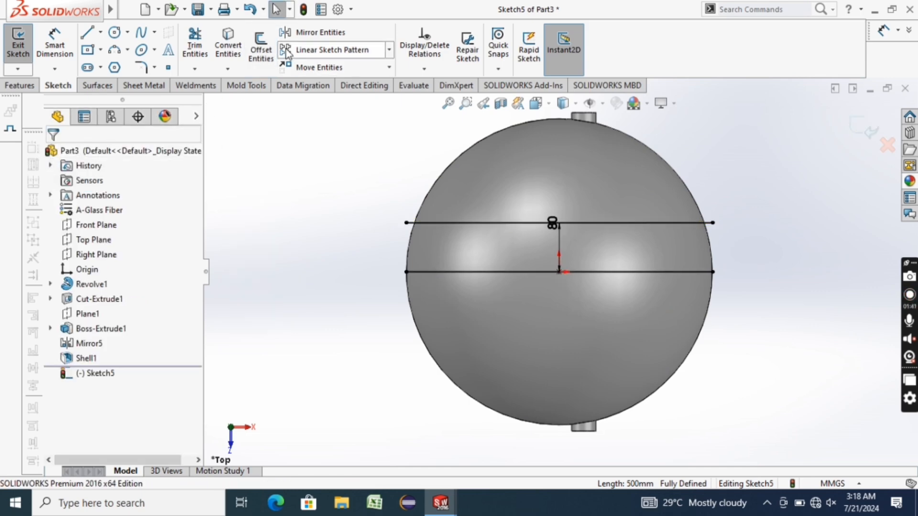
left_click(262, 47)
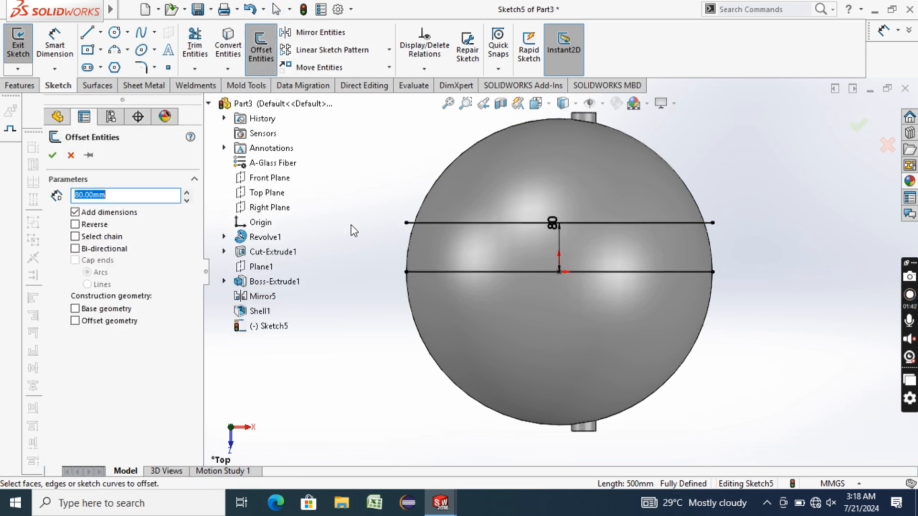
left_click(429, 272)
left_click(107, 248)
left_click(75, 224)
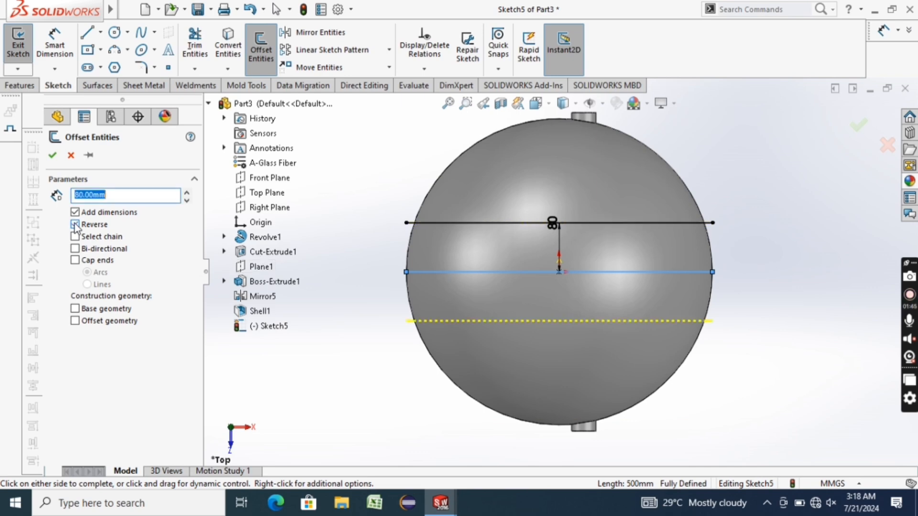
left_click(52, 156)
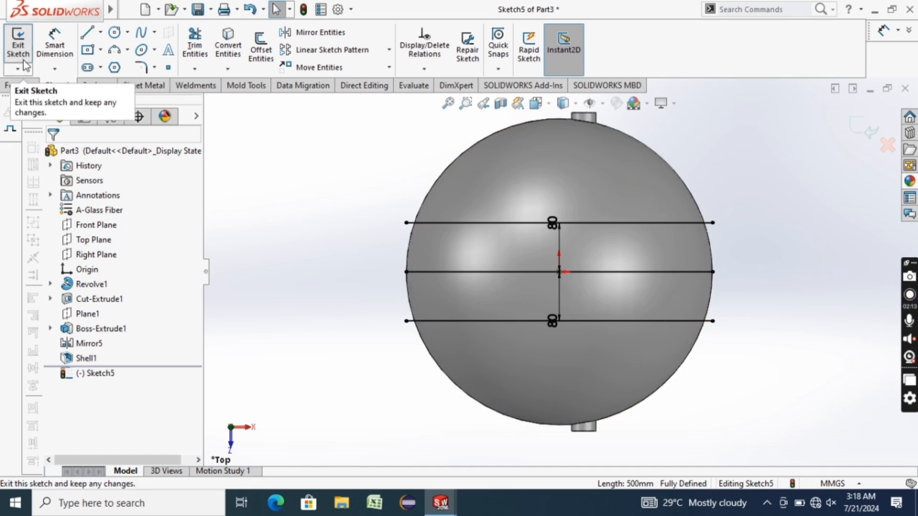
- Convert the middle horizontal line to construction geometry
left_click(20, 86)
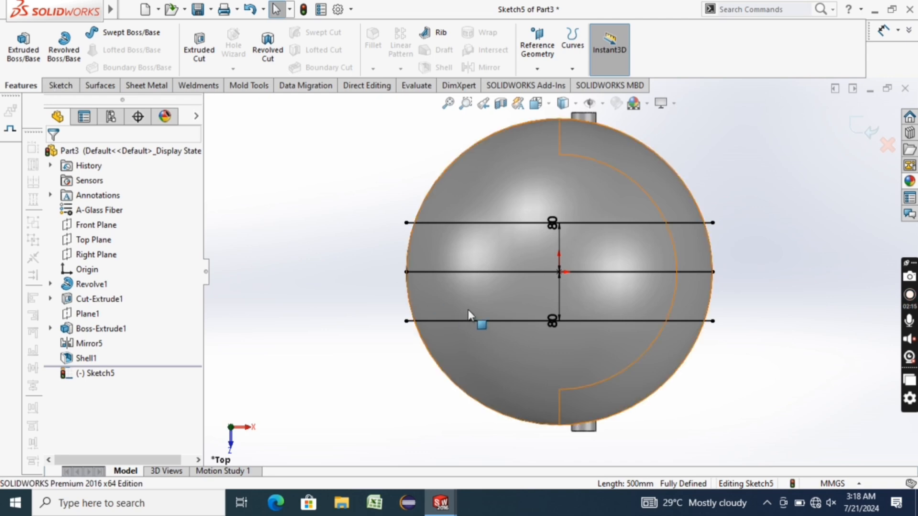
right_click(452, 271)
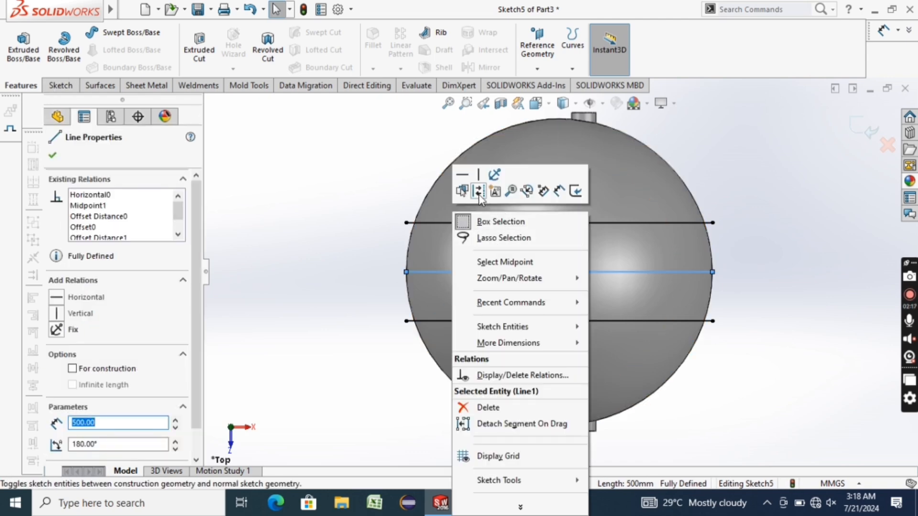
key("Escape")
key("Escape")
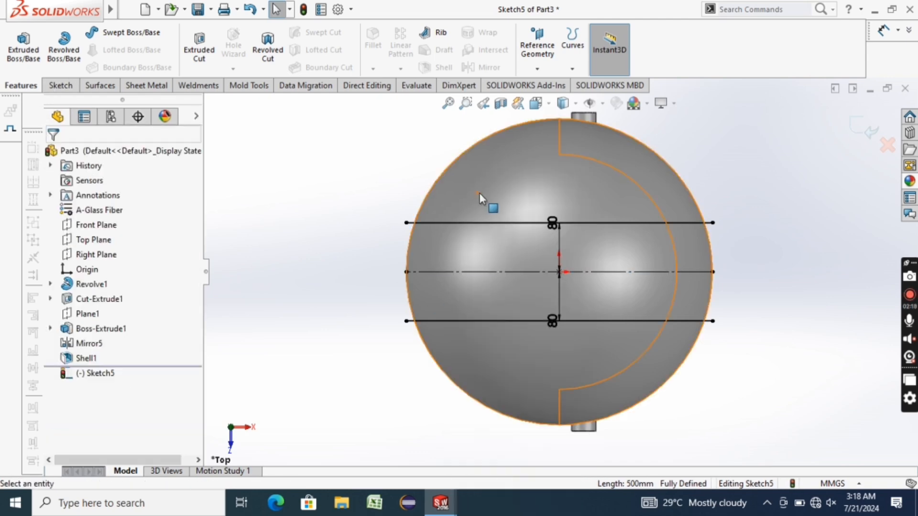
- Create a projection split line from the current sketch on the helmet's outer spherical face
left_click(572, 68)
left_click(588, 86)
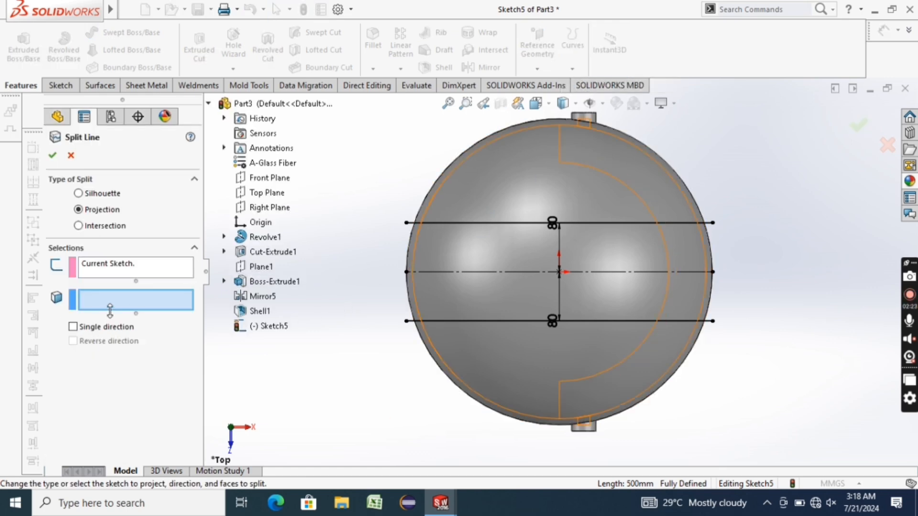
left_click(463, 270)
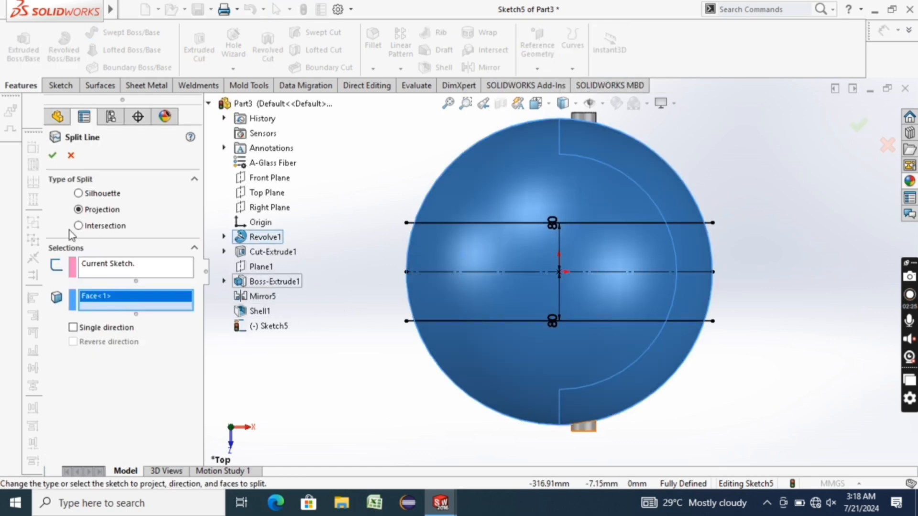
left_click(52, 155)
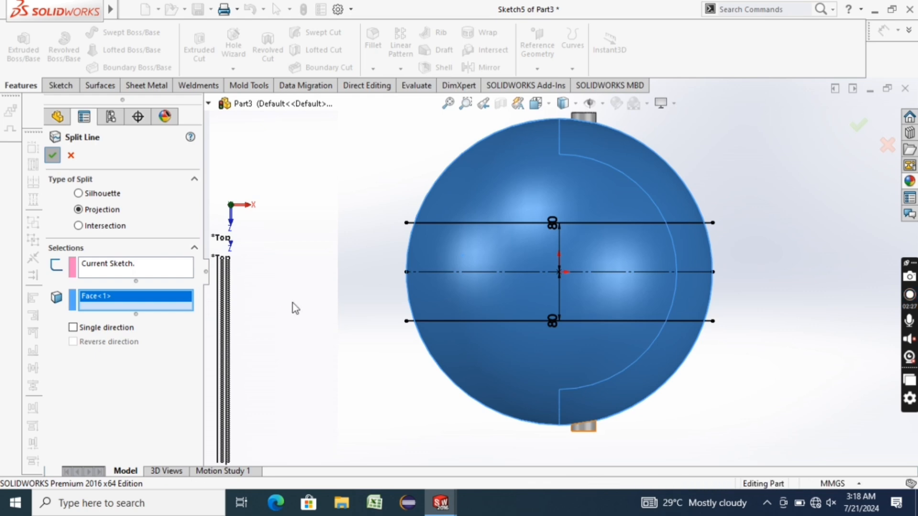
- Hide the sketch lines of the split line that show inside the helmet
middle_click_drag(317, 317, 418, 171)
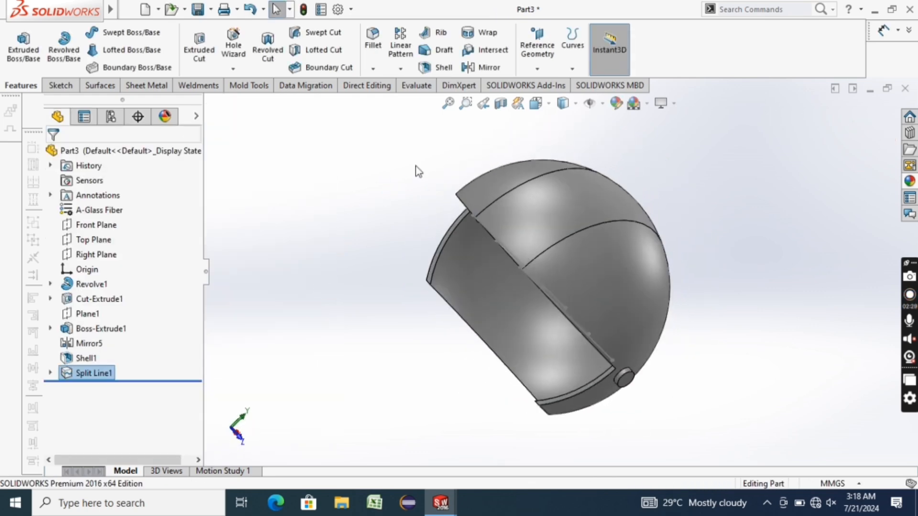
middle_click_drag(449, 218, 533, 230)
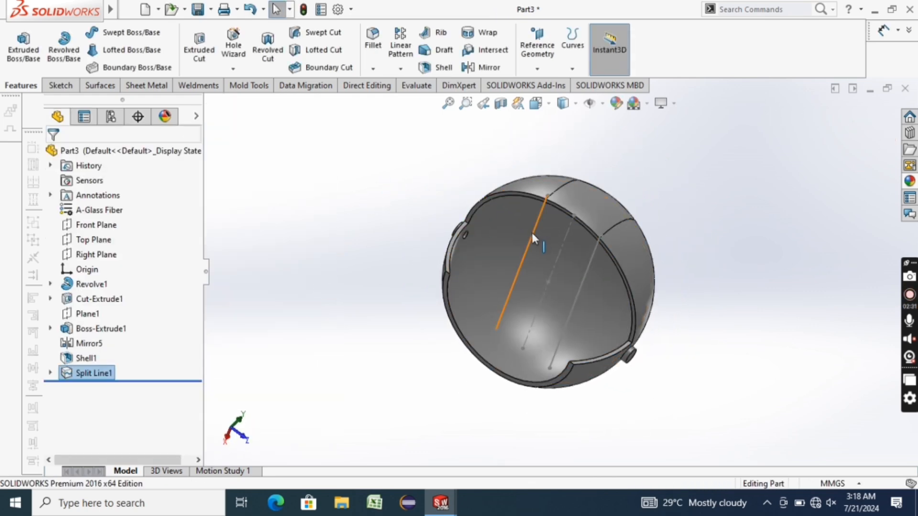
right_click(532, 233)
left_click(559, 213)
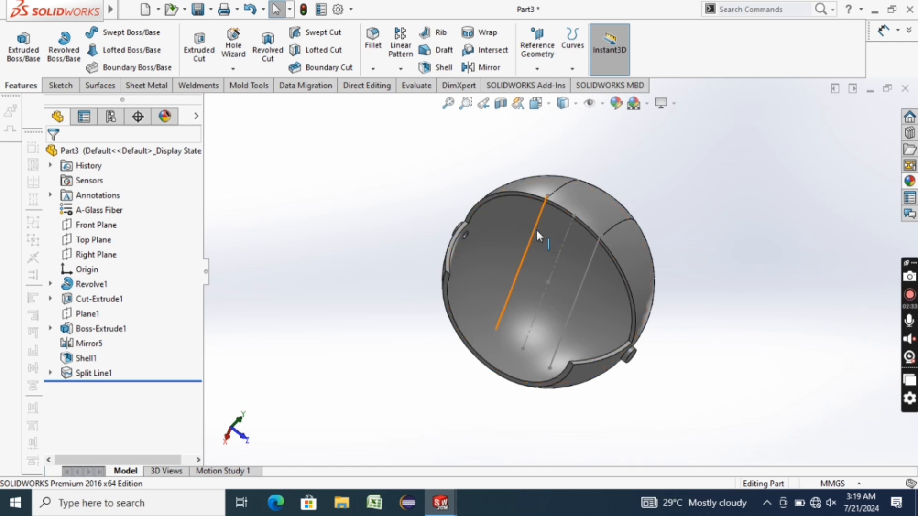
right_click(536, 231)
left_click(563, 208)
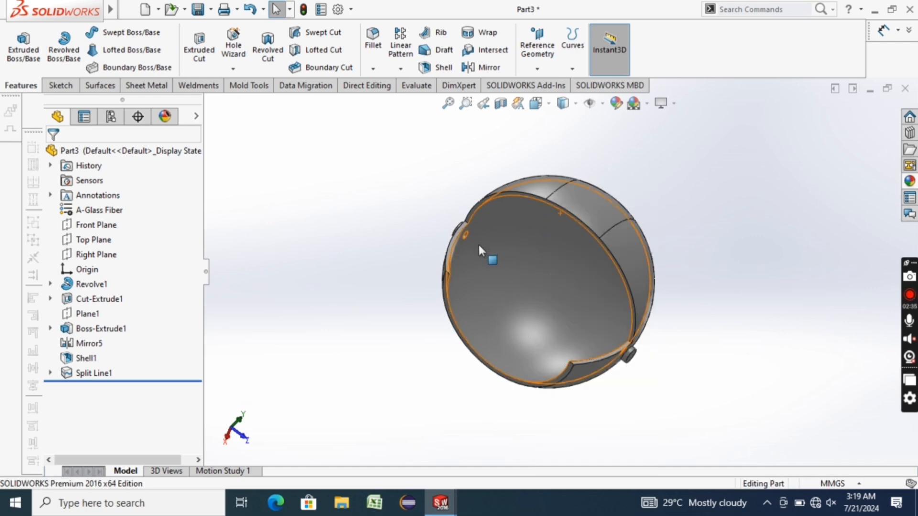
- Apply a bright red colour to the two outer helmet faces on either side of the central stripe, instead of to the whole part
middle_click_drag(479, 245, 257, 199)
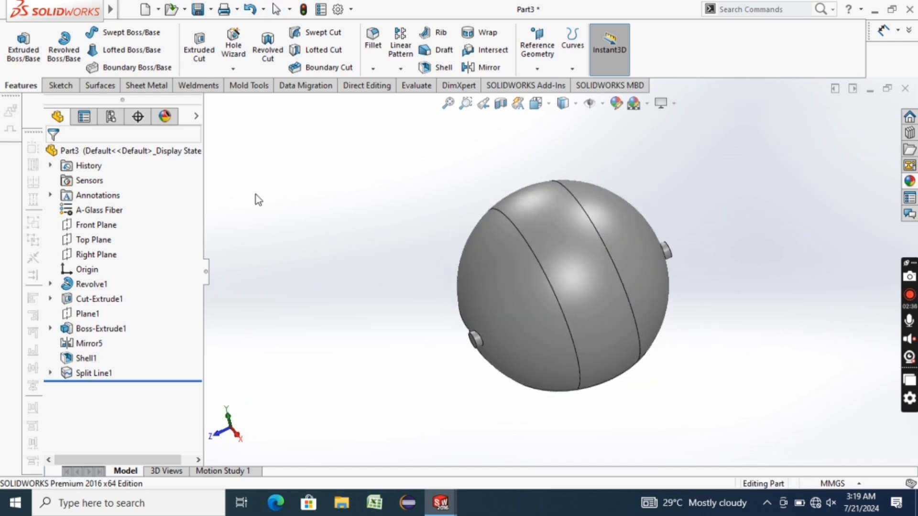
left_click(619, 107)
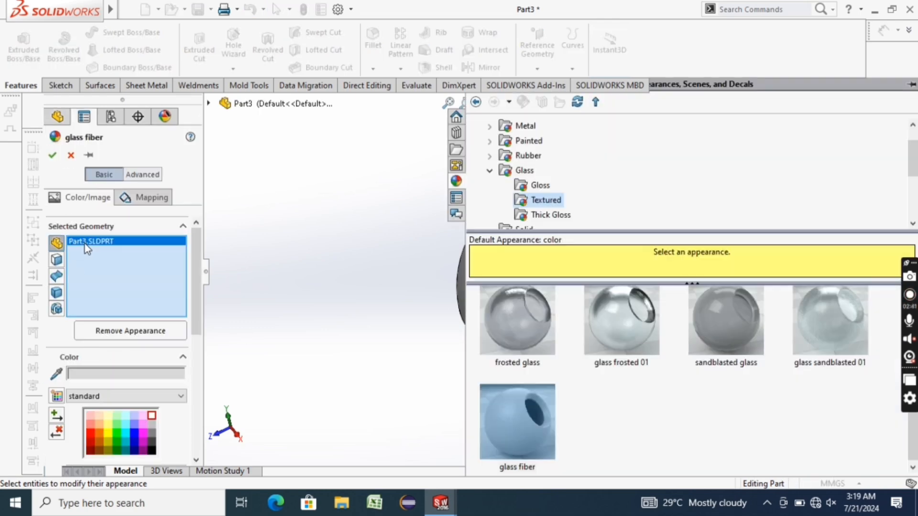
right_click(83, 241)
left_click(103, 252)
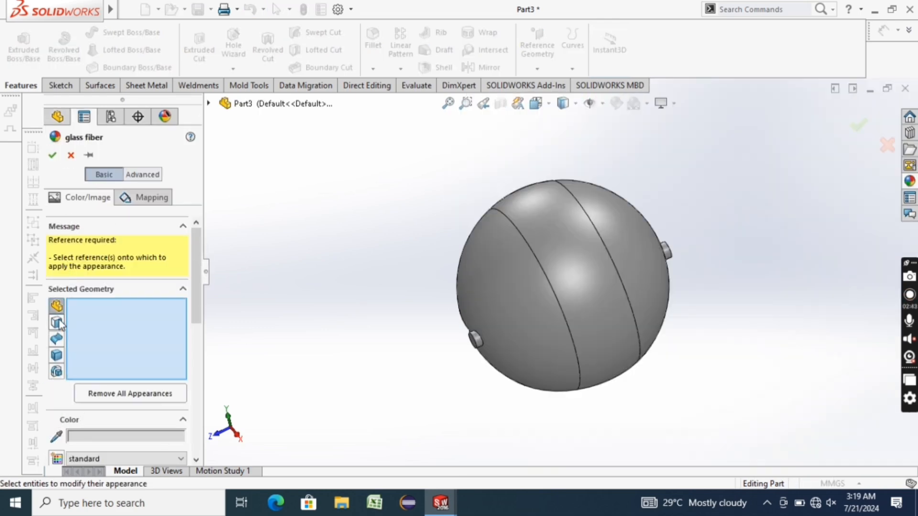
left_click(539, 295)
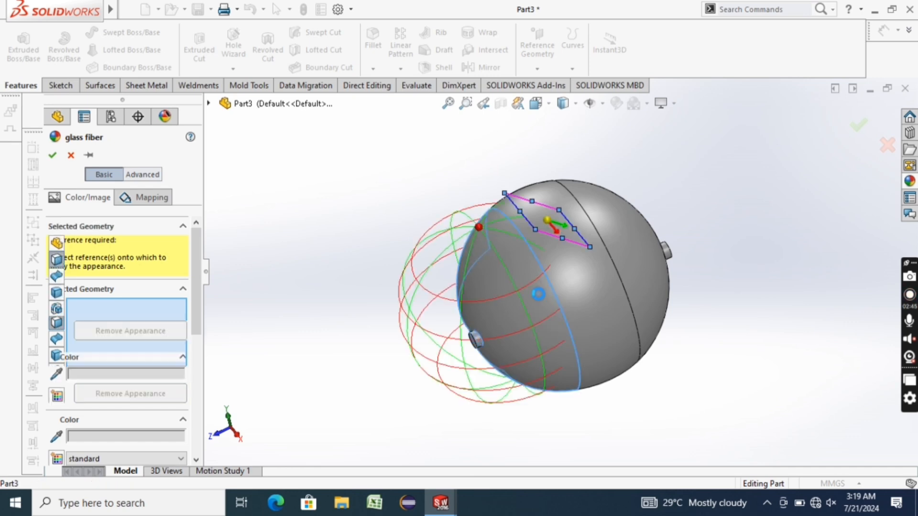
left_click(652, 261)
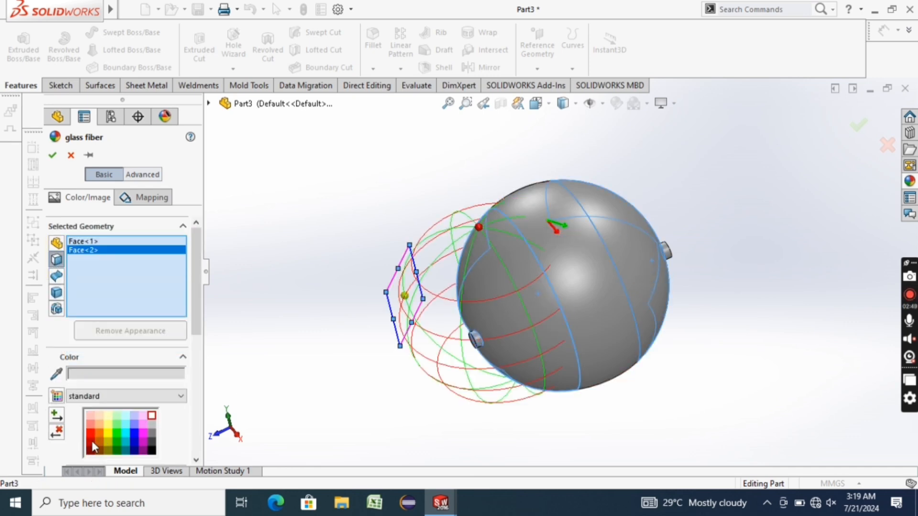
left_click(133, 433)
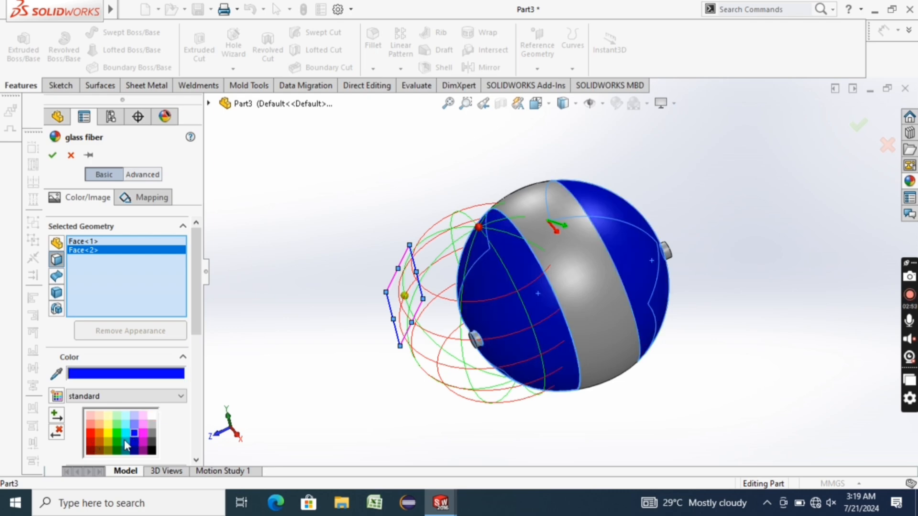
left_click(90, 435)
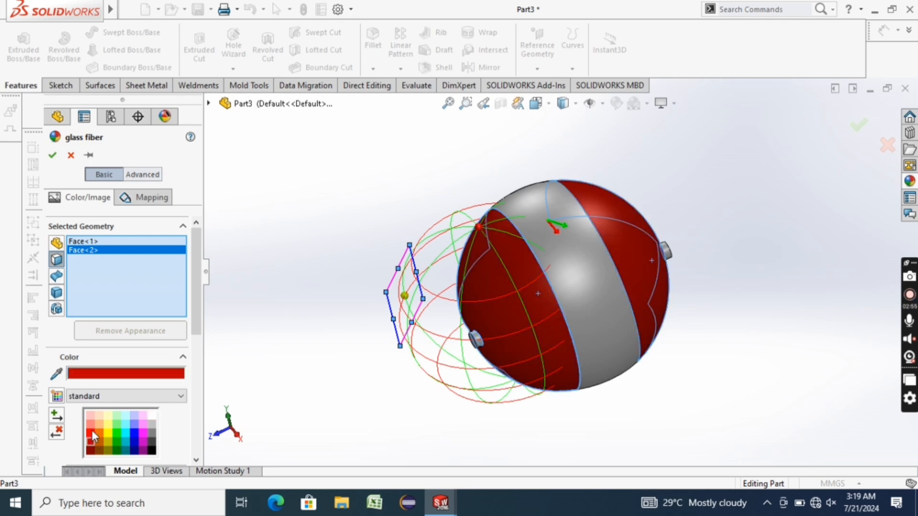
left_click(91, 433)
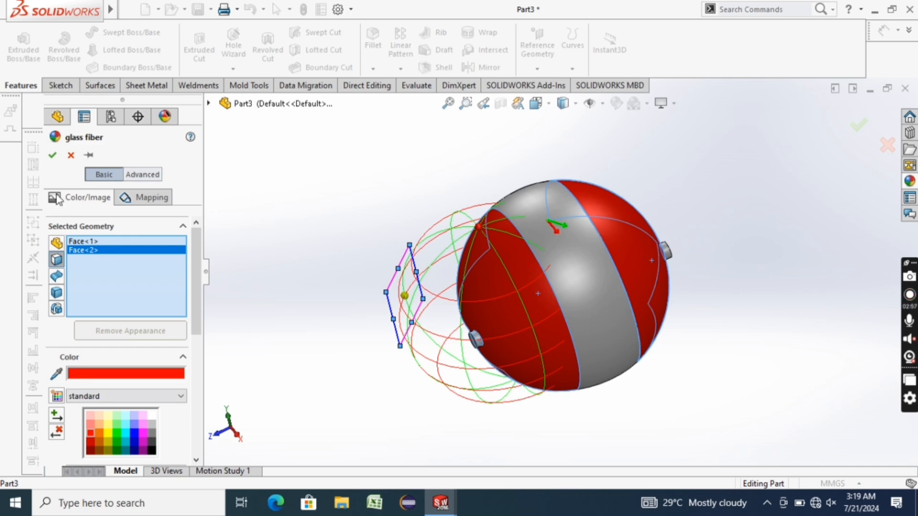
left_click(52, 155)
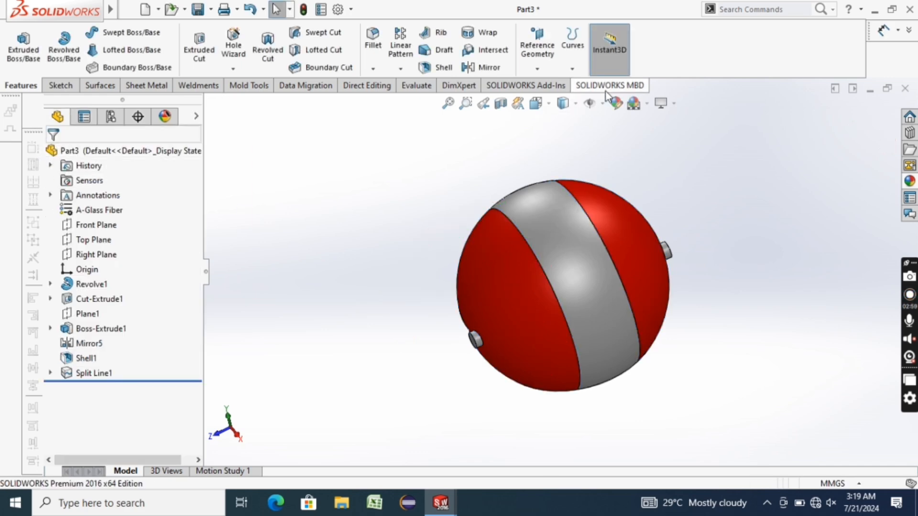
- Apply white to the helmet's central stripe face, using it as the selected geometry instead of the whole part
left_click(622, 106)
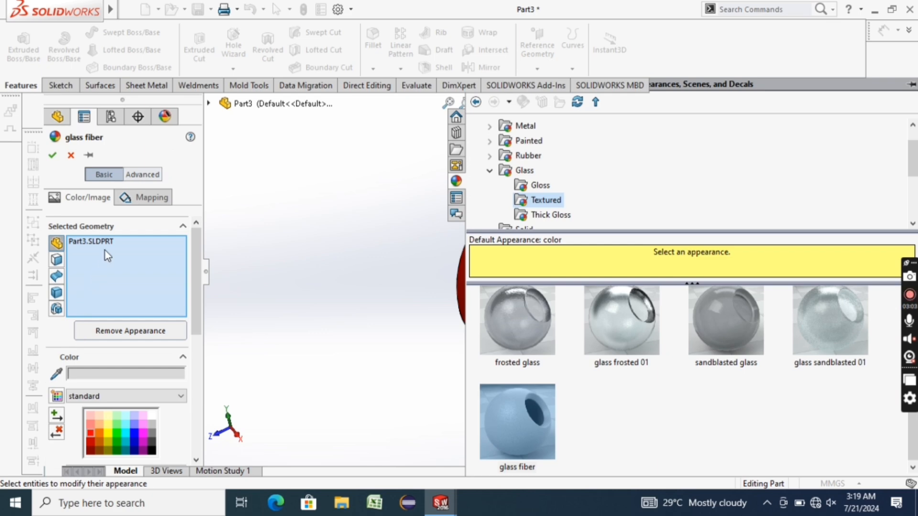
right_click(107, 256)
left_click(139, 258)
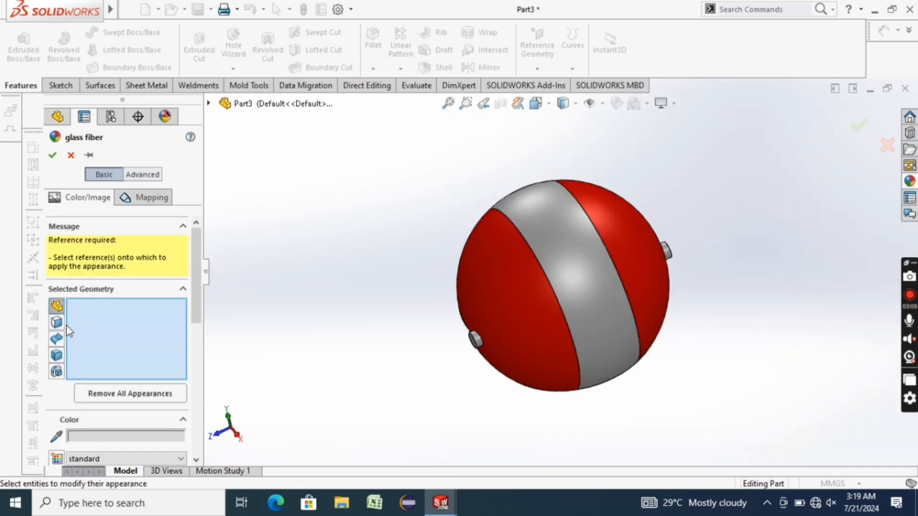
left_click(560, 252)
left_click_drag(196, 317, 195, 365)
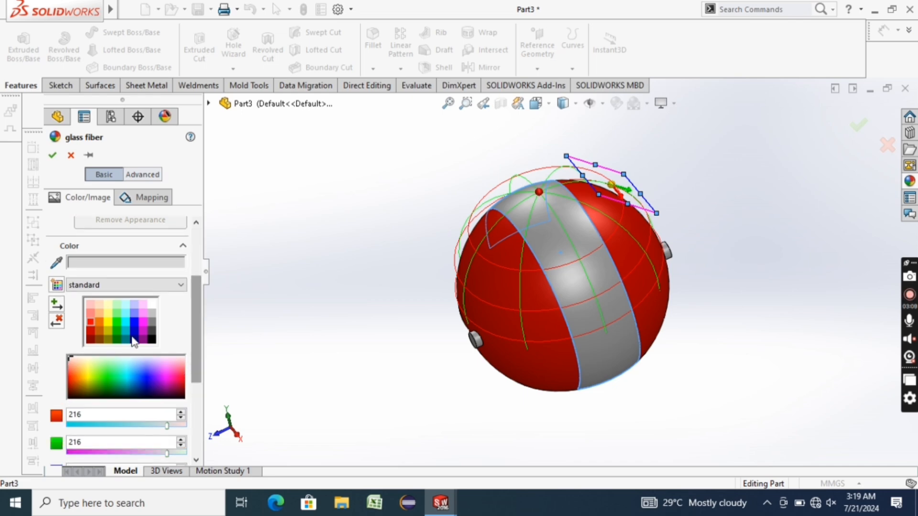
left_click(151, 306)
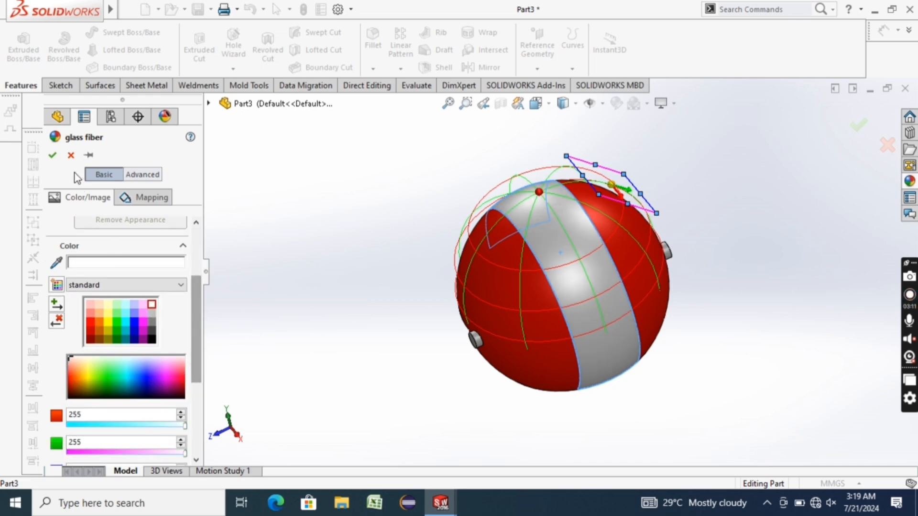
left_click(55, 158)
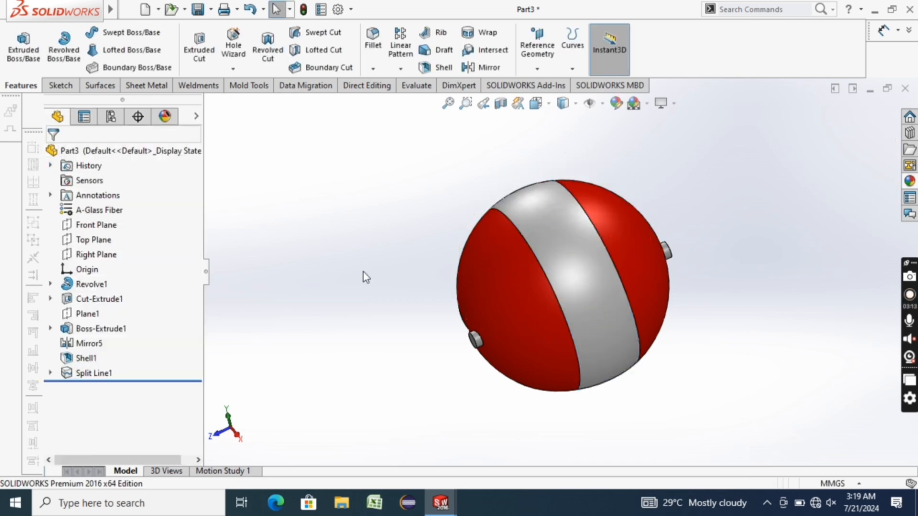
- Save the helmet part as Part3 in the helmet folder
middle_click_drag(363, 272, 441, 283)
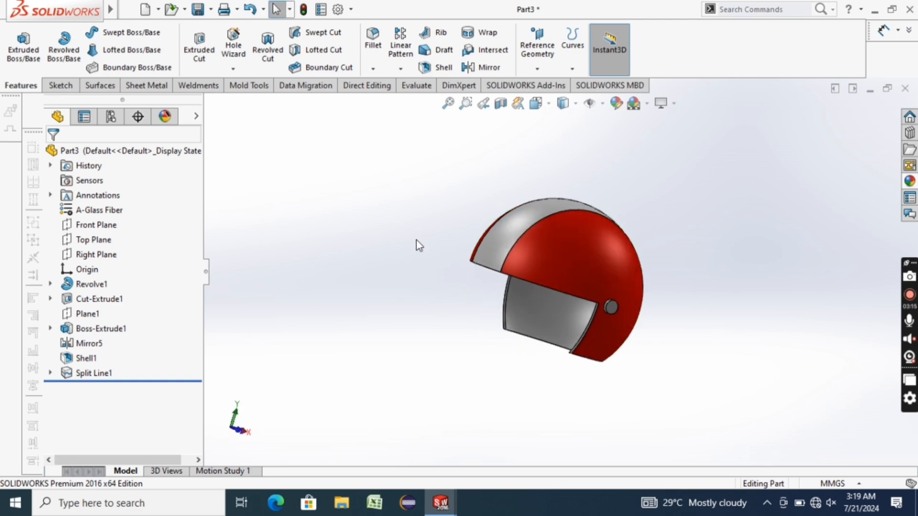
left_click(203, 10)
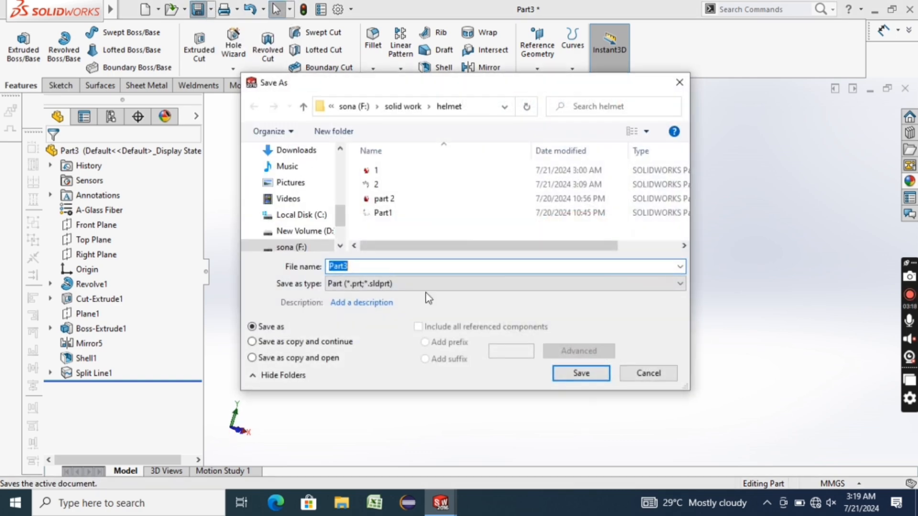
left_click(581, 373)
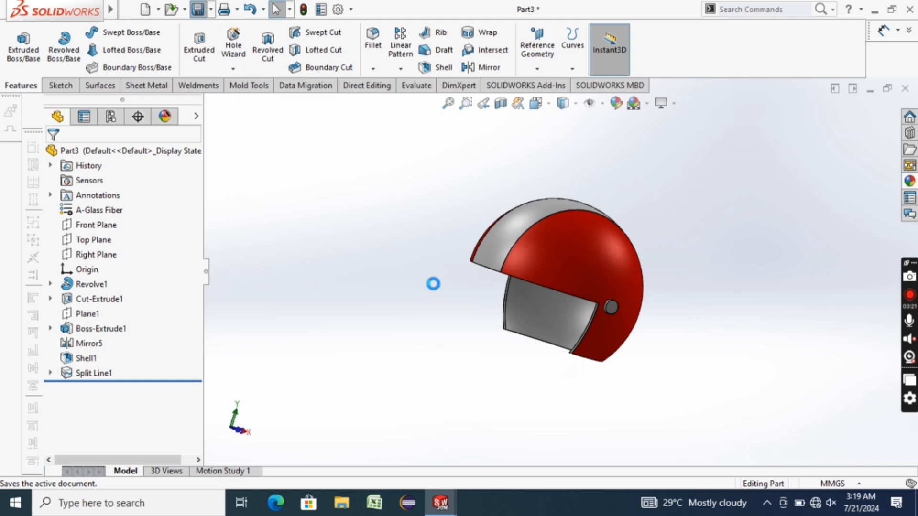
- Create a new part document and start a sketch on its Front Plane, viewed normal to the plane
left_click(143, 13)
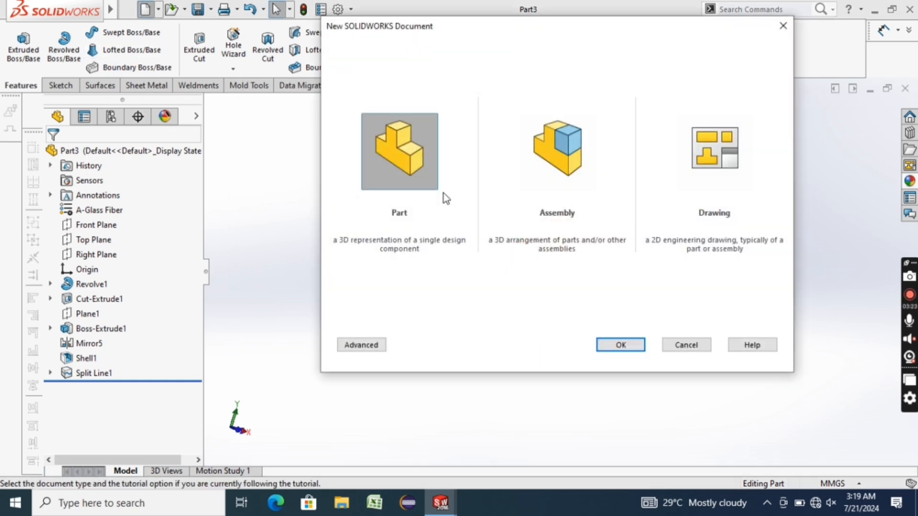
left_click(620, 345)
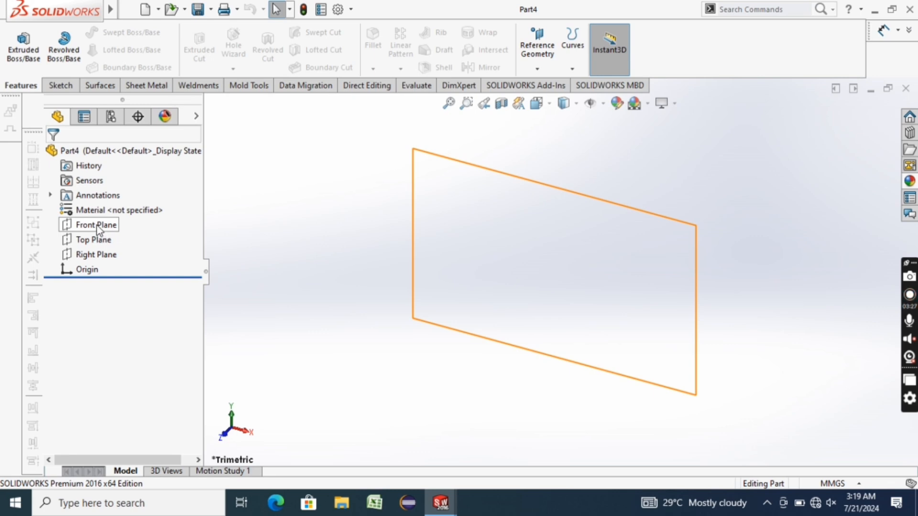
left_click(98, 228)
right_click(98, 229)
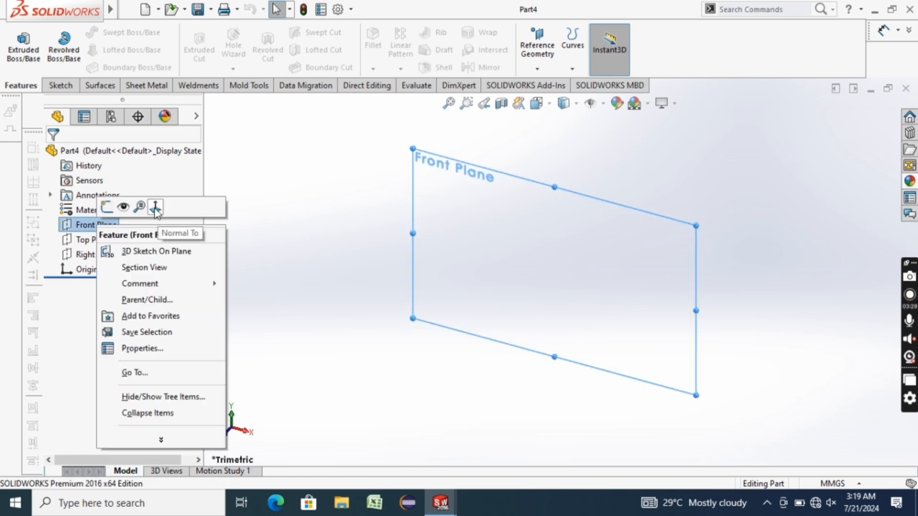
left_click(155, 209)
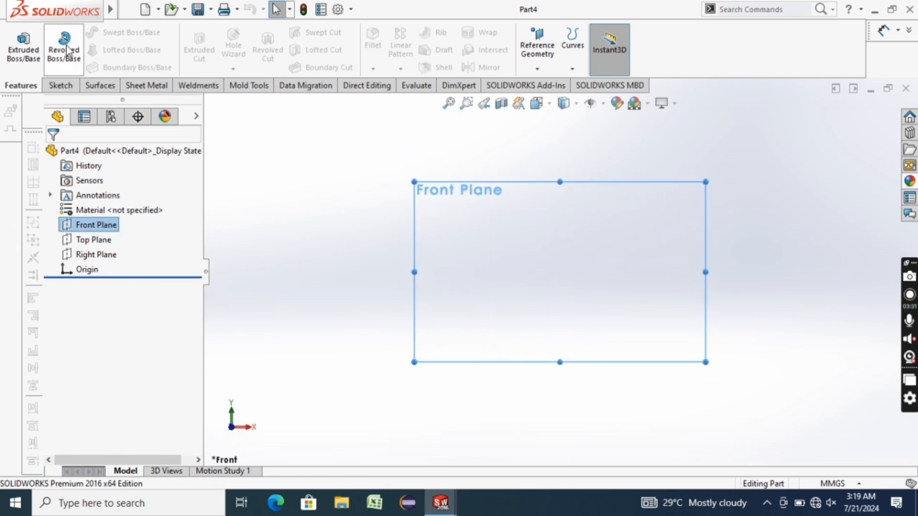
left_click(60, 85)
left_click(19, 57)
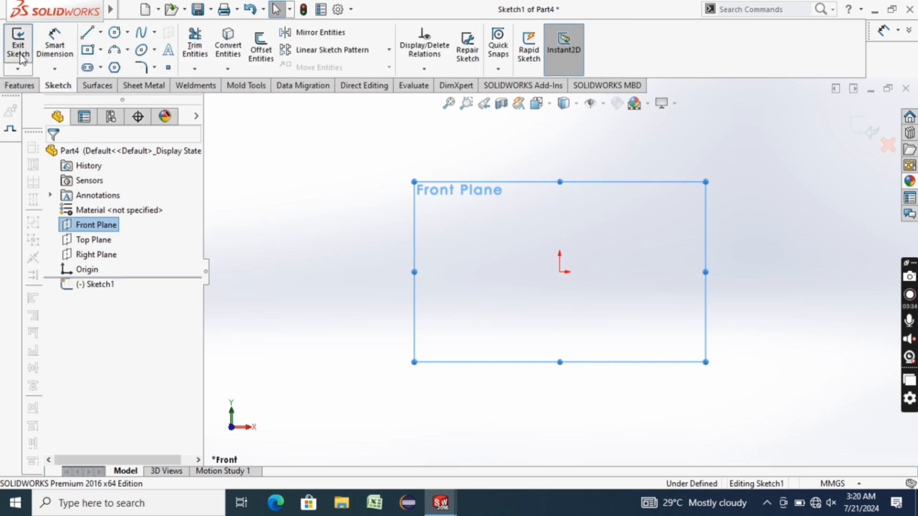
- Sketch a circle centred on the origin and dimension its diameter to 500 mm
left_click(114, 32)
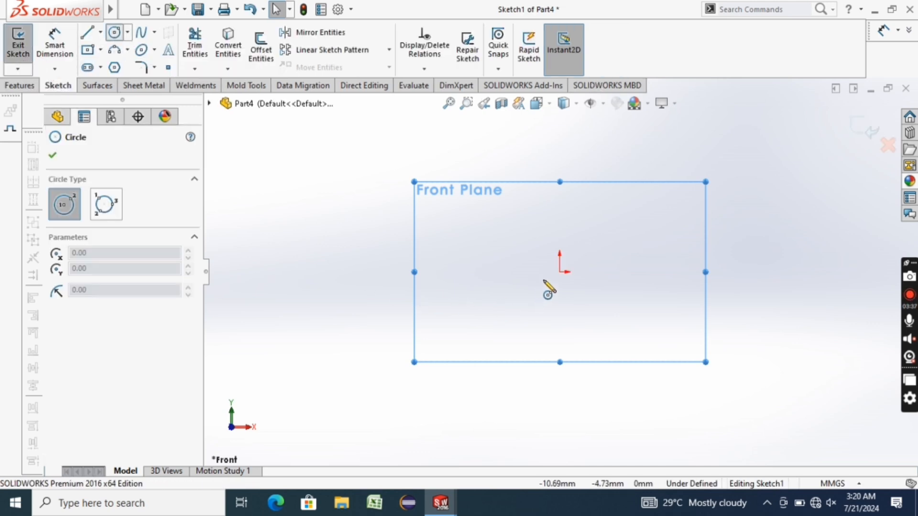
left_click(560, 271)
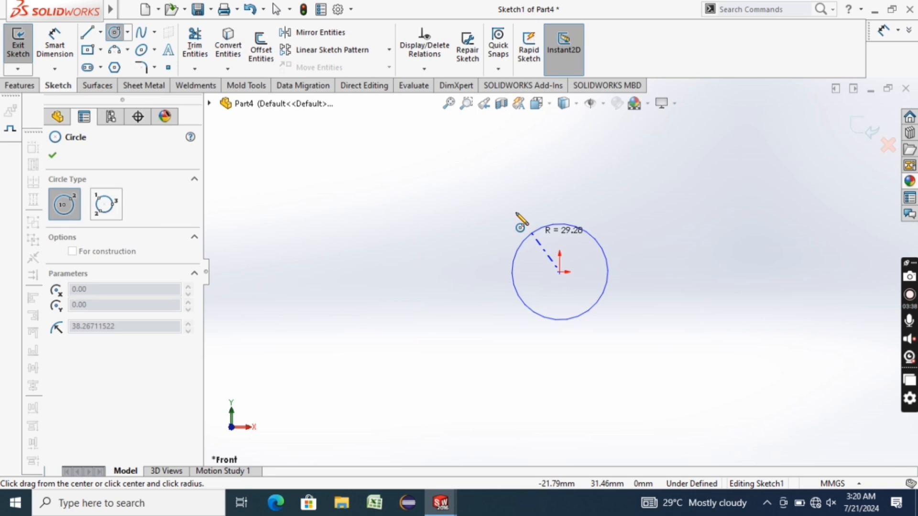
left_click(490, 202)
left_click(55, 34)
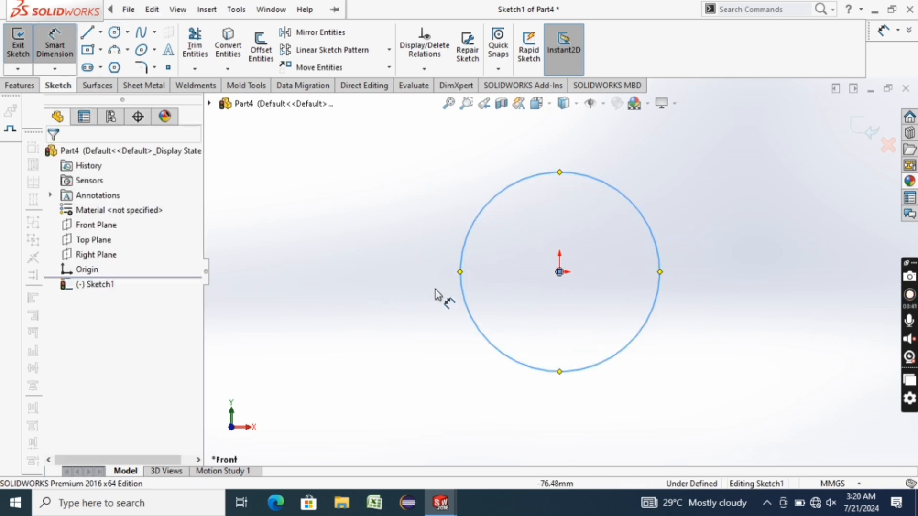
left_click(462, 290)
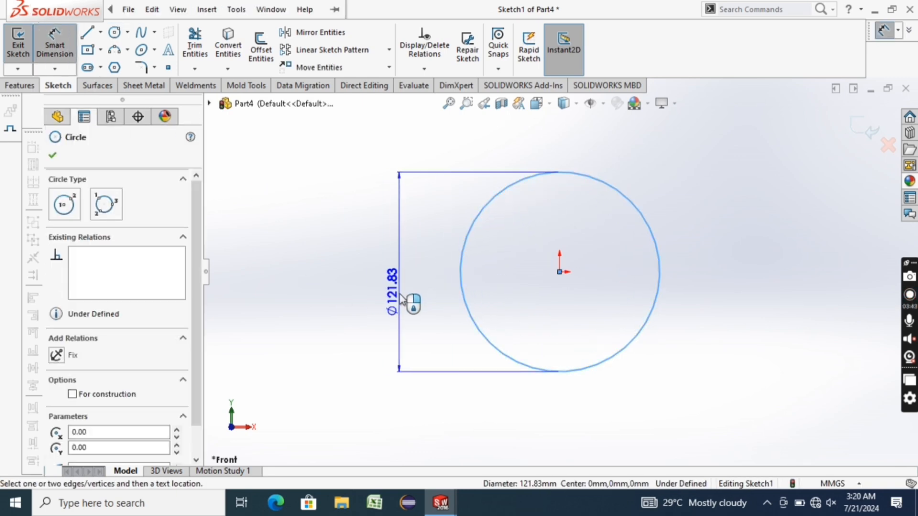
left_click(399, 297)
type("500")
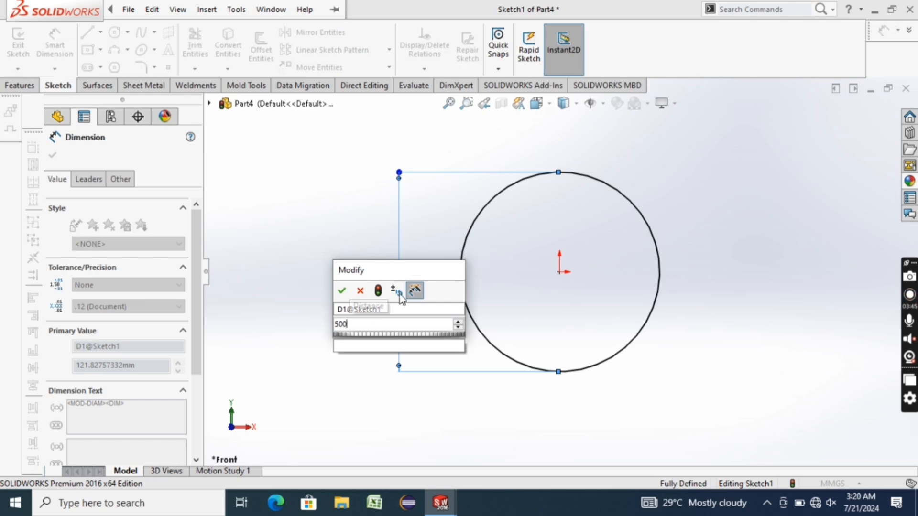
key("Return")
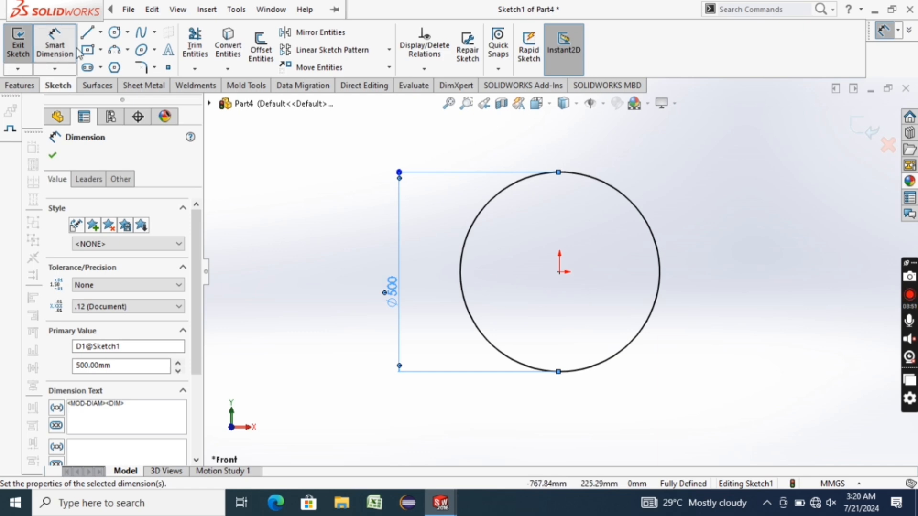
- Draw a horizontal line from the origin to the left quadrant point of the circle
left_click(87, 34)
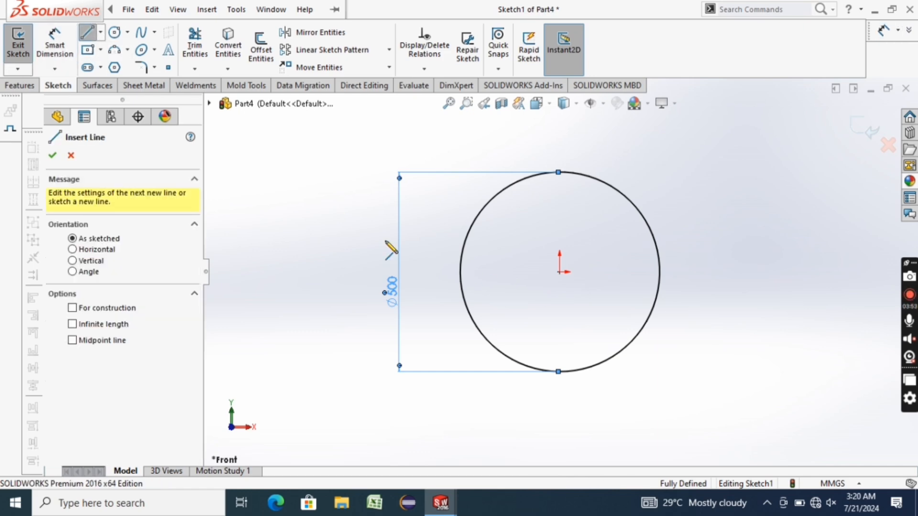
left_click(559, 272)
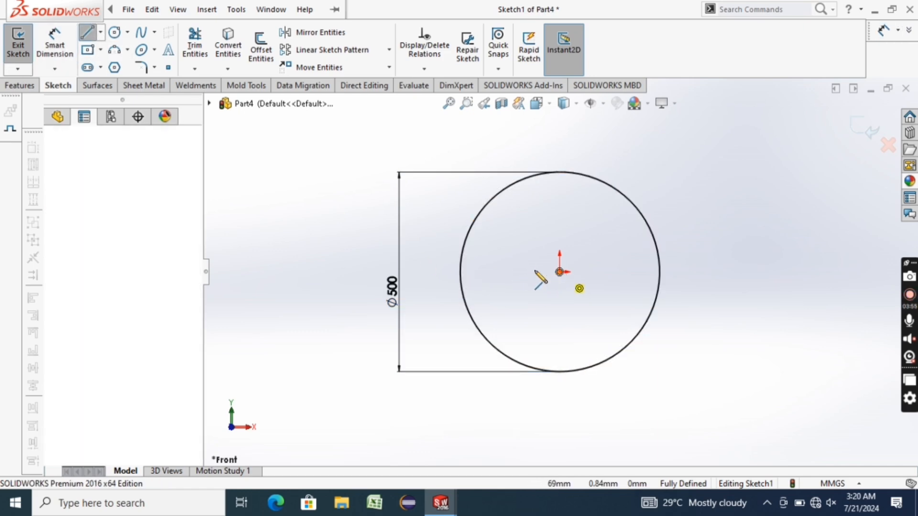
left_click(460, 273)
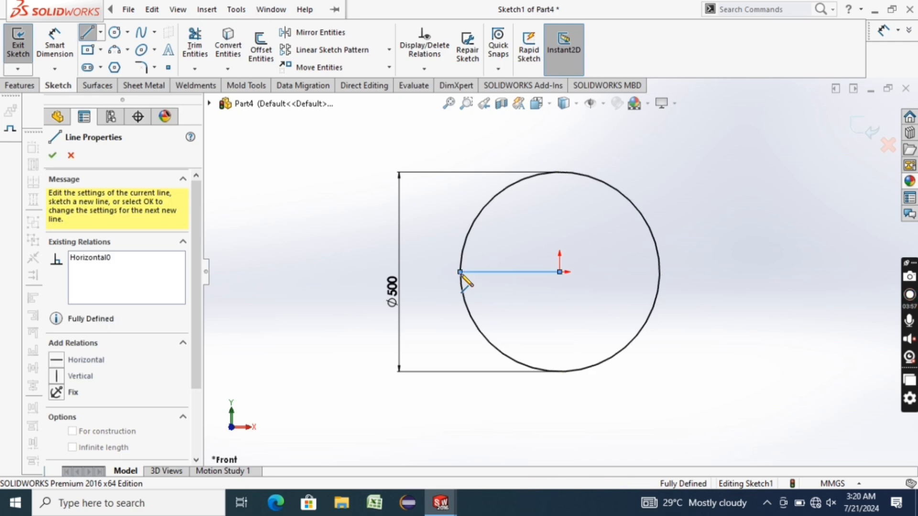
key("Escape")
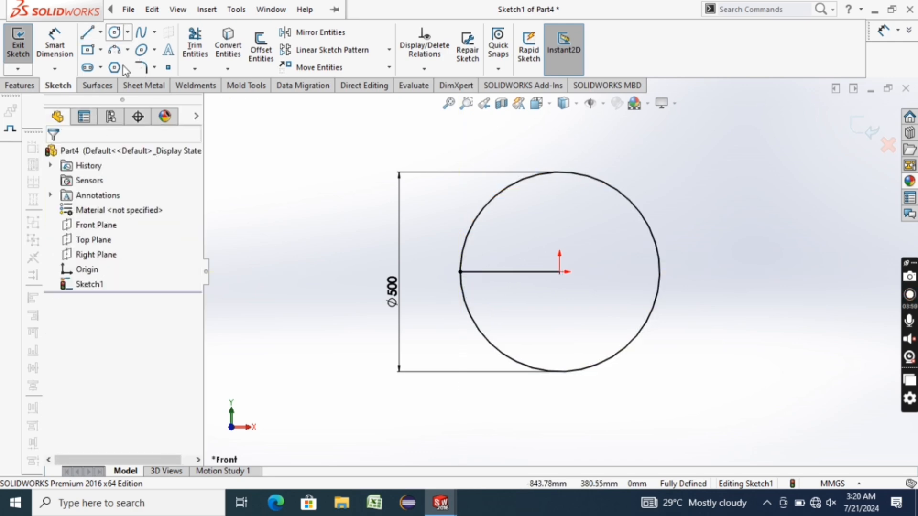
- Draw a vertical line downward from the origin inside the circle and dimension its length to 170 mm
left_click(87, 32)
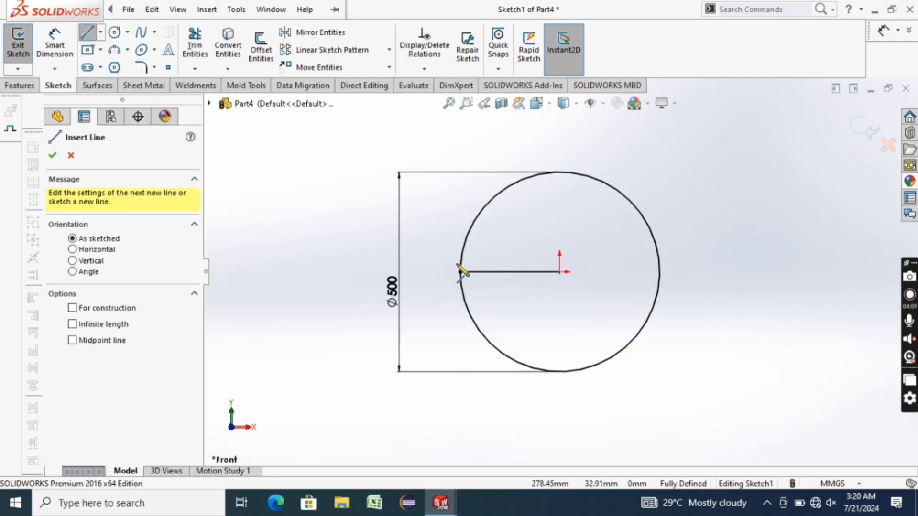
left_click(560, 272)
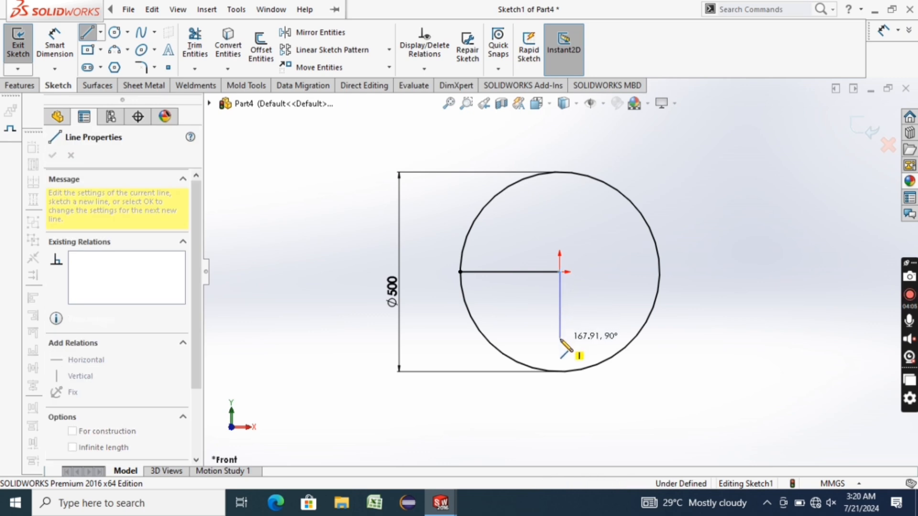
left_click(560, 338)
key("Escape")
left_click(51, 46)
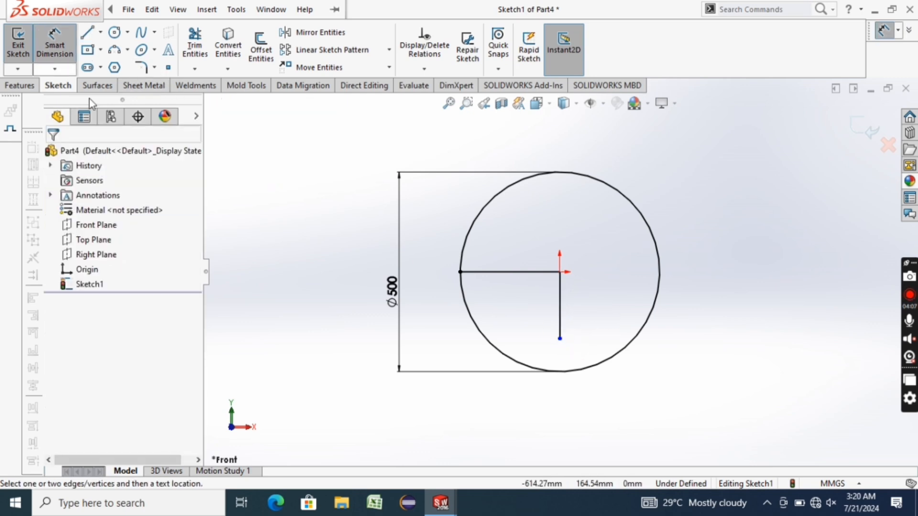
left_click(561, 320)
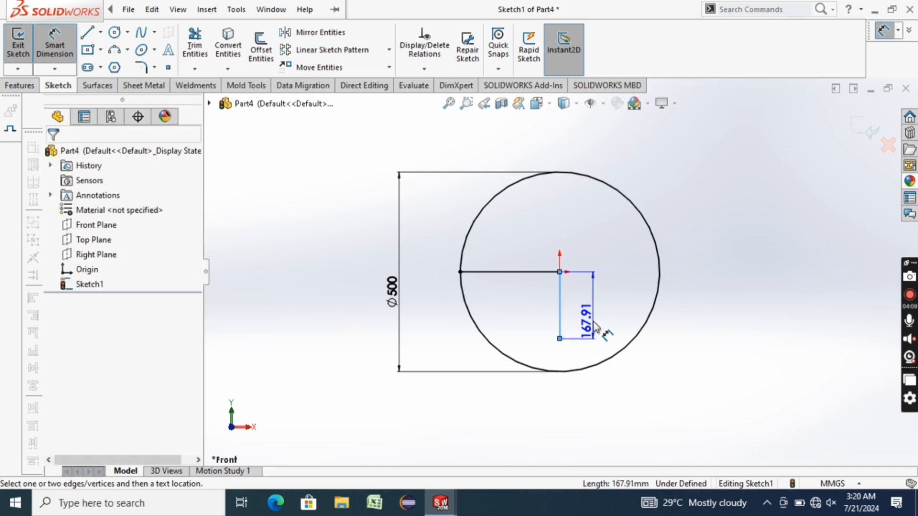
left_click(595, 329)
type("170")
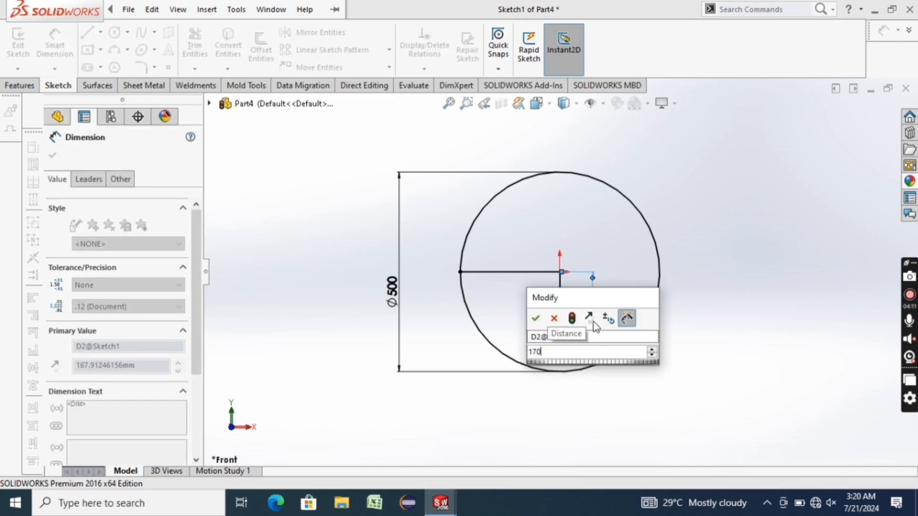
key("Return")
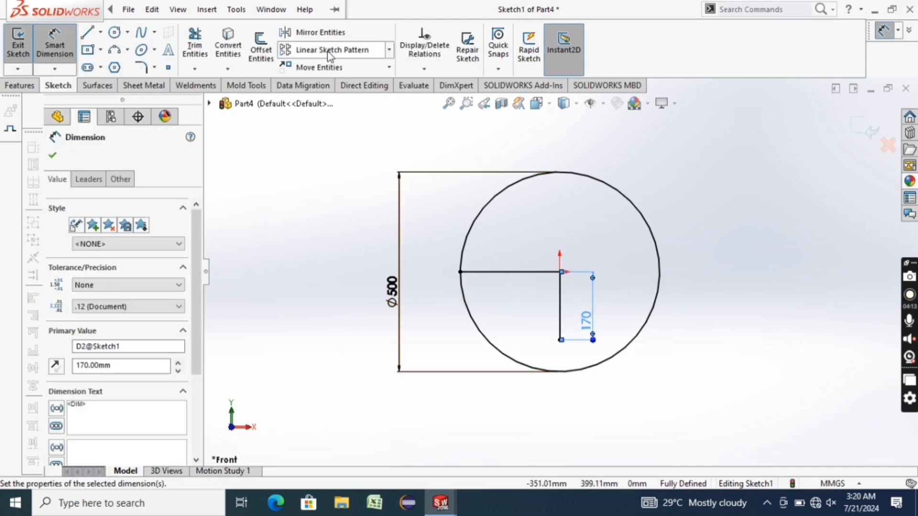
left_click(53, 155)
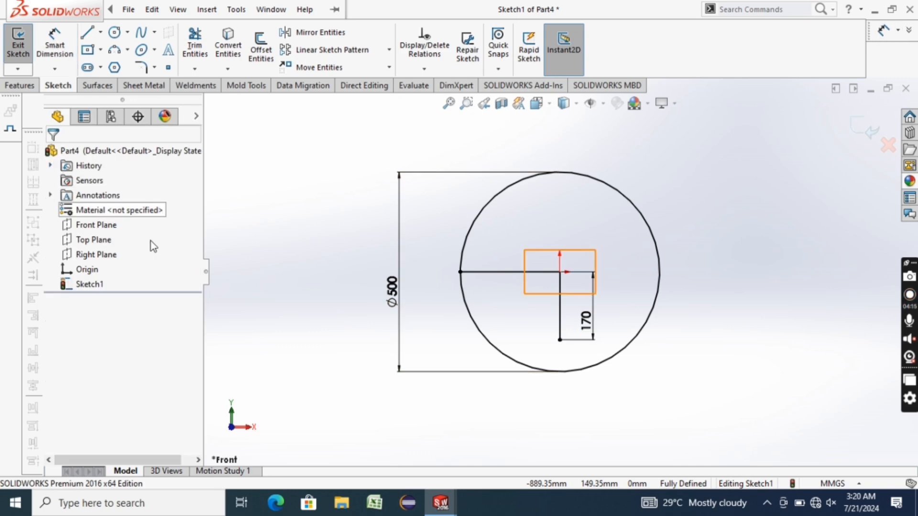
- Draw a horizontal line from the lower end of the vertical line leftward to the circle
left_click(87, 33)
left_click(559, 340)
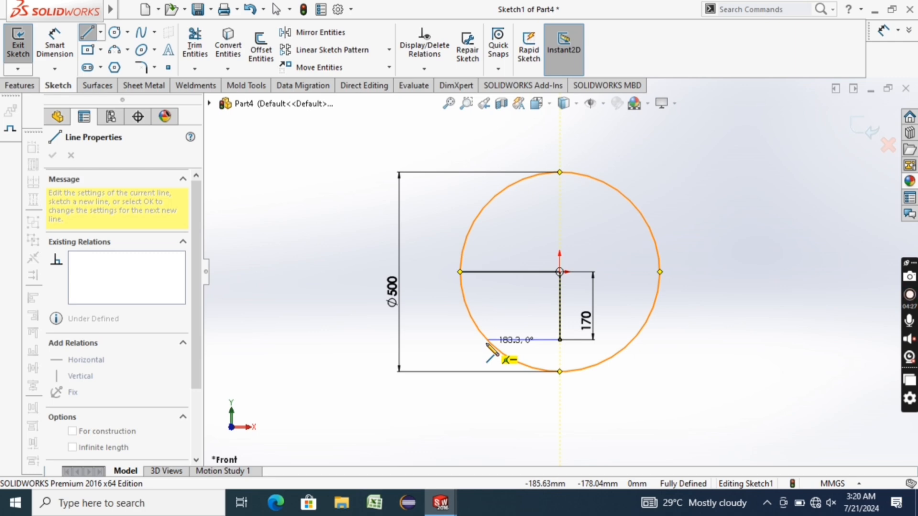
left_click(486, 340)
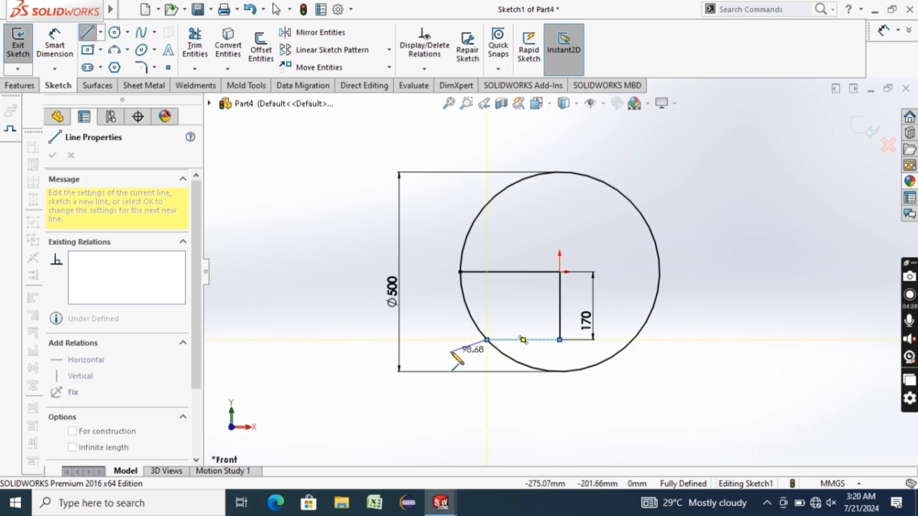
key("Escape")
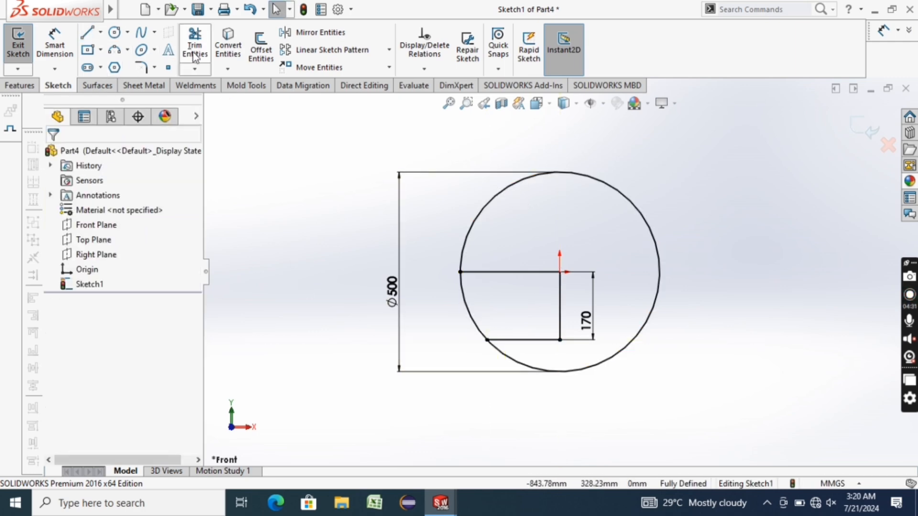
- Trim the circle with Power trim, keeping only the left arc between the two horizontal lines to close the profile
left_click(195, 46)
mouse_move(594, 185)
left_mouse_down()
mouse_move(604, 225)
mouse_move(633, 194)
left_mouse_up()
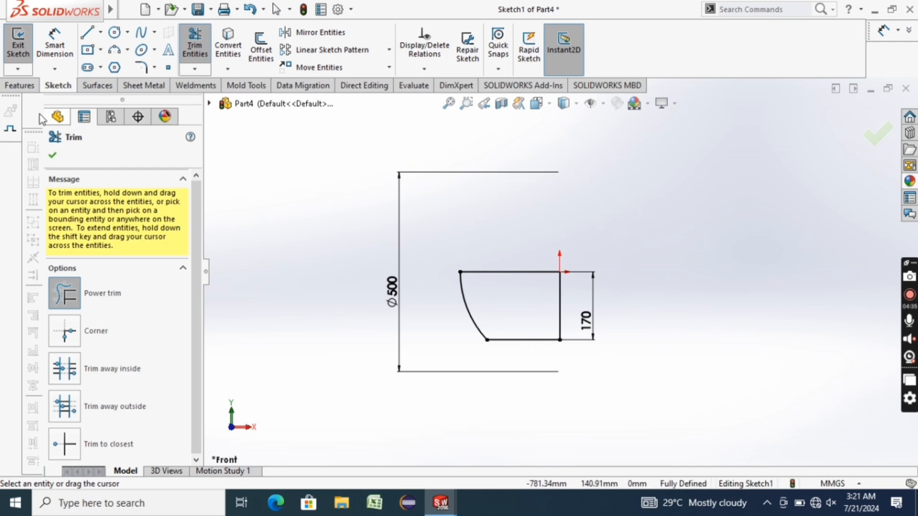
key("Escape")
scroll(564, 347, "down", 3)
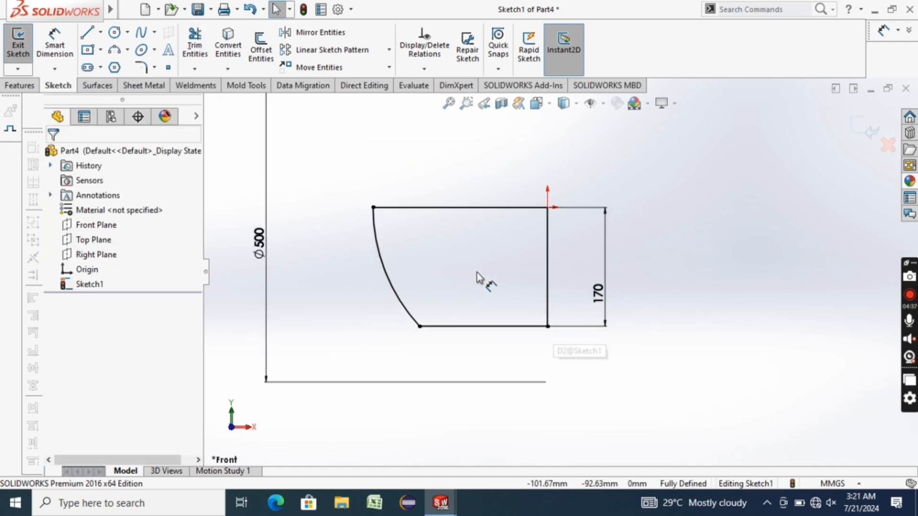
- Offset the profile's curved arc outward by 10 mm with a dimension added
scroll(484, 277, "down", 2)
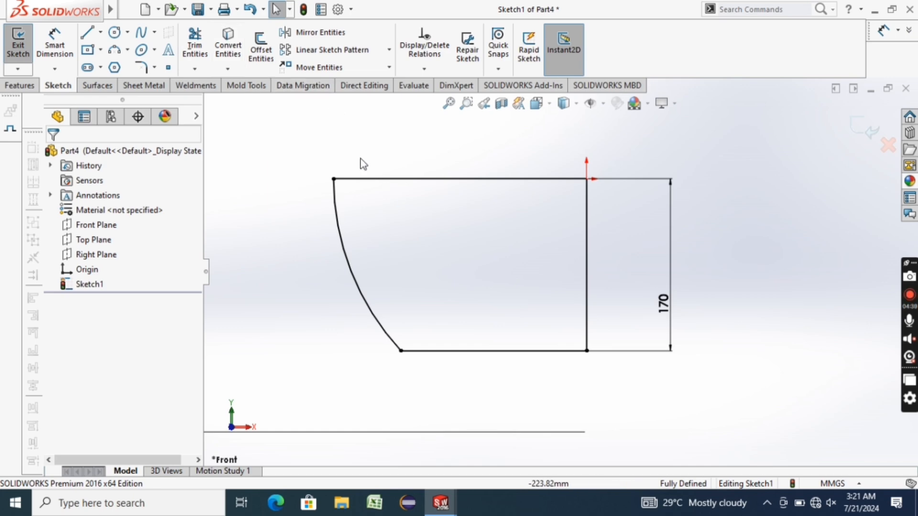
left_click(260, 42)
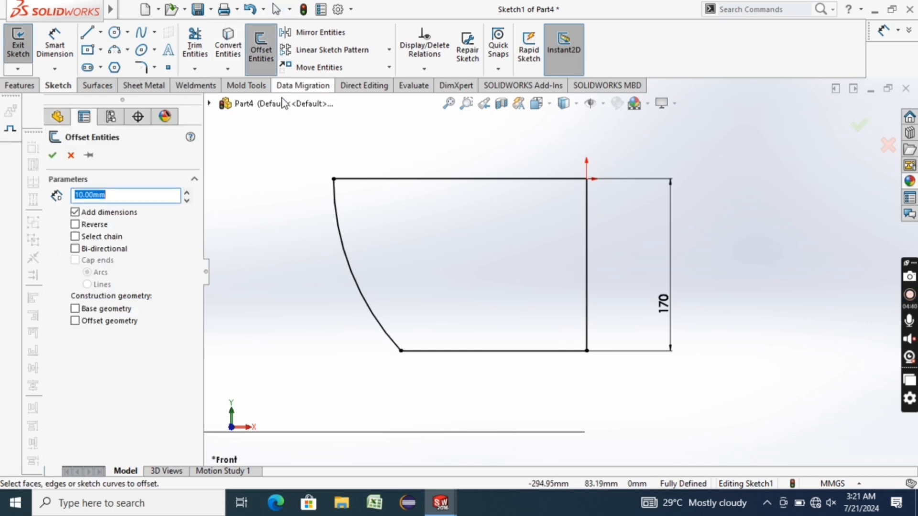
left_click(352, 280)
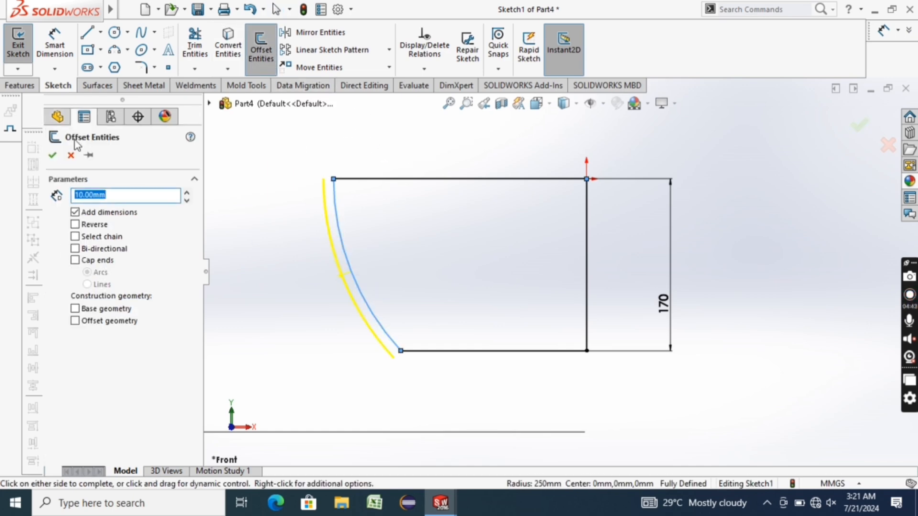
left_click(53, 155)
- Extend the profile's top and bottom horizontal lines to meet the outer offset arc
left_click(195, 69)
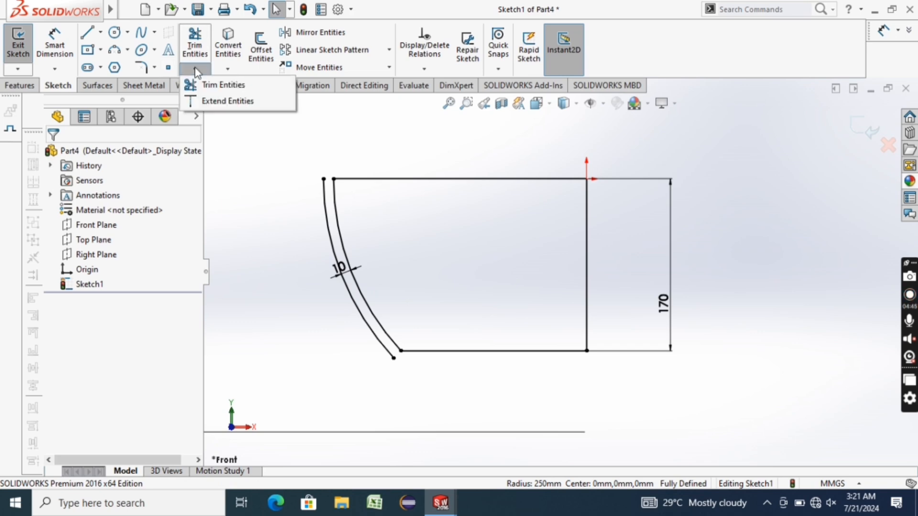
left_click(225, 101)
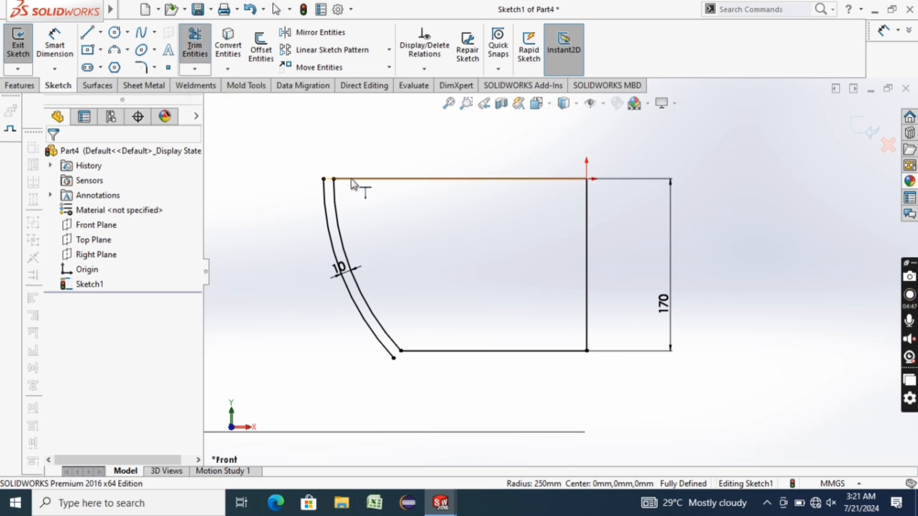
left_click(418, 352)
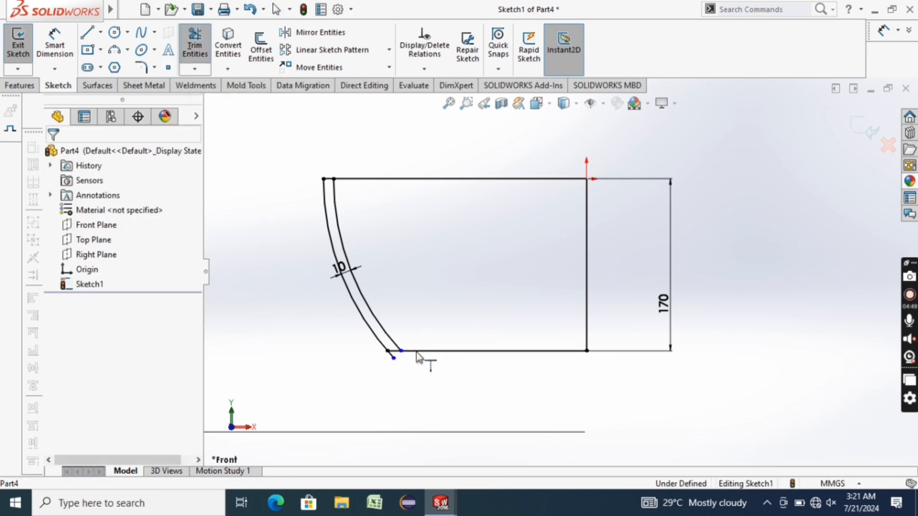
- Power-trim the outer arc's lower overhang and the horizontal lines between the inner arc and the vertical line
left_click(197, 69)
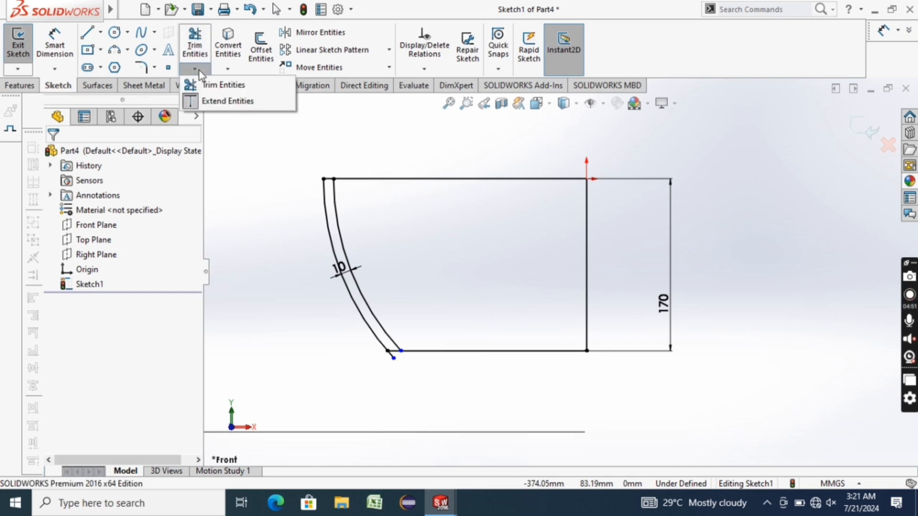
left_click(219, 87)
scroll(404, 356, "down", 3)
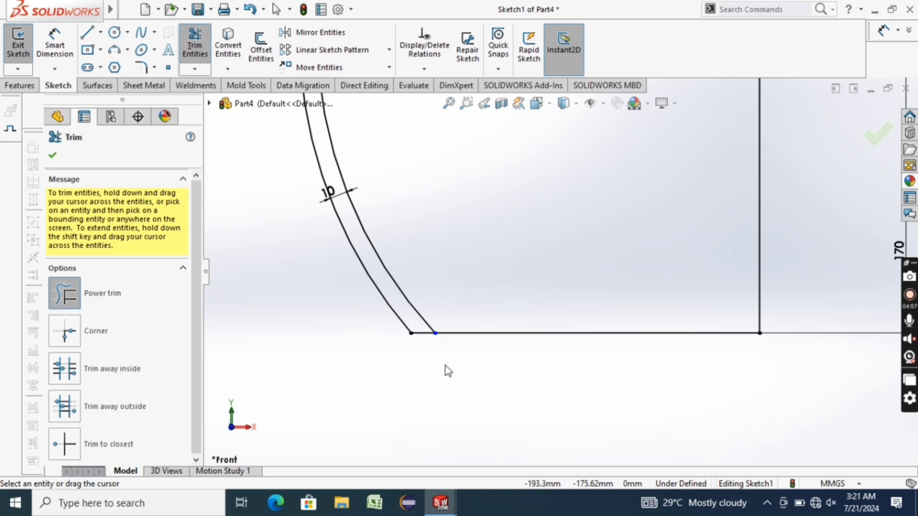
scroll(507, 345, "up", 4)
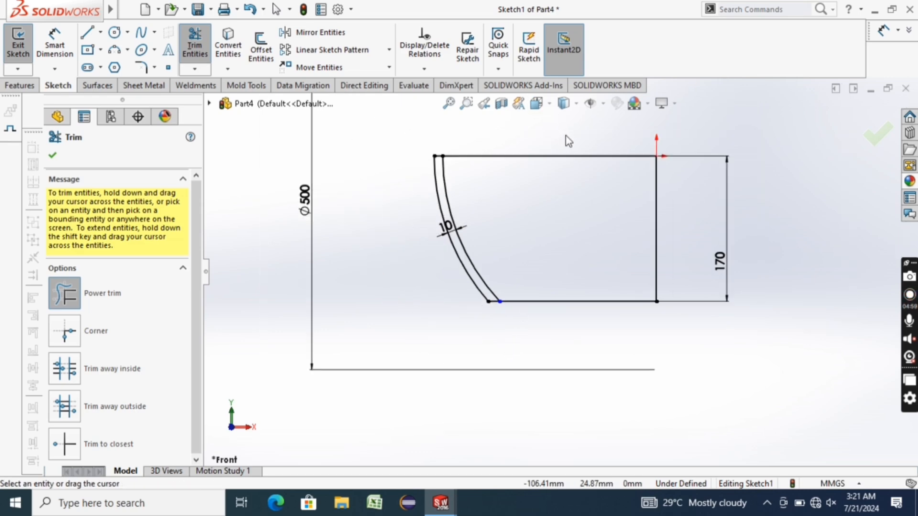
left_click_drag(583, 134, 581, 245)
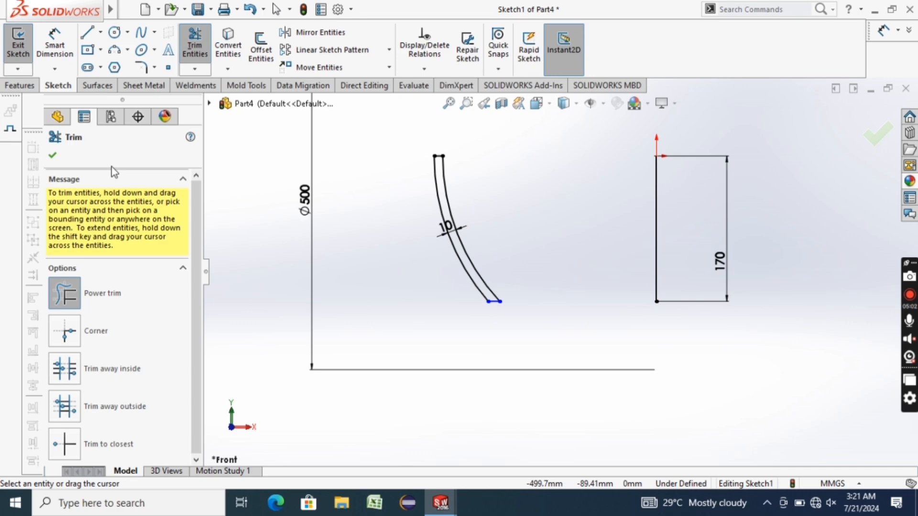
key("Escape")
scroll(581, 219, "up", 2)
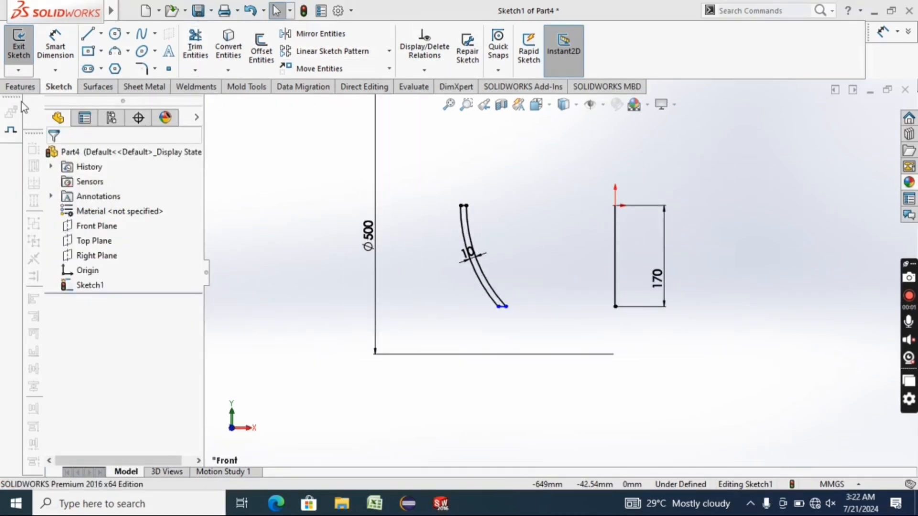
- Convert the 170 mm vertical line through the origin into construction geometry
left_click(25, 86)
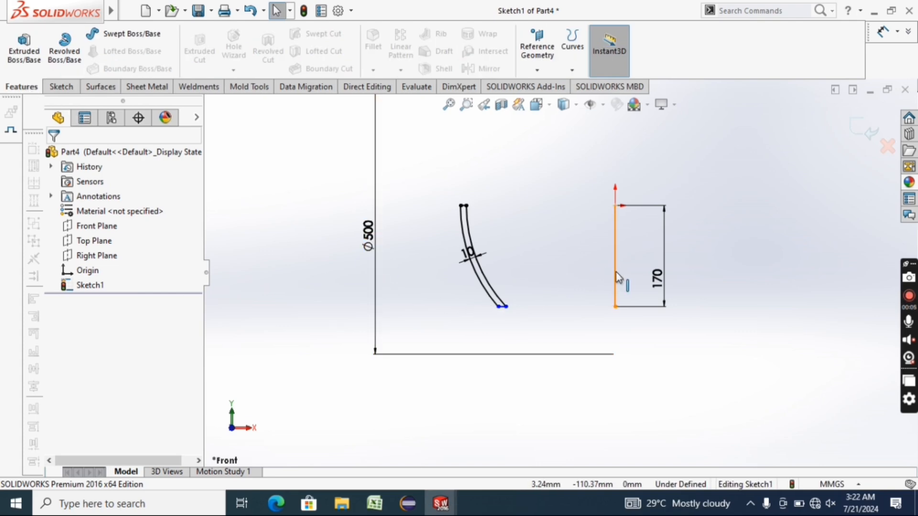
right_click(616, 253)
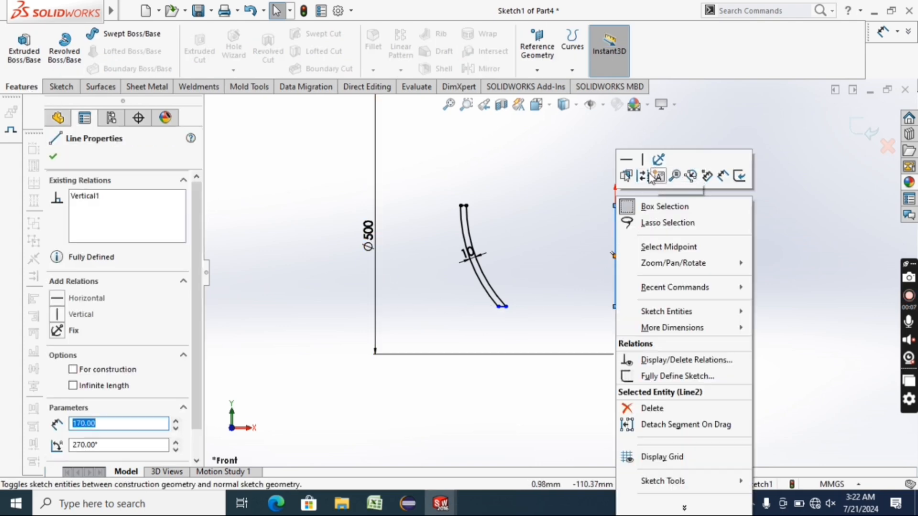
left_click(642, 176)
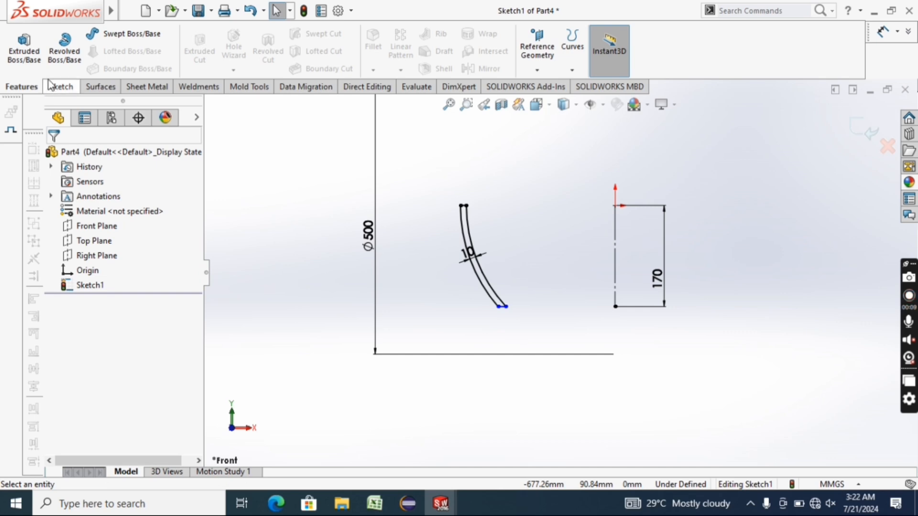
- Revolve the thin curved profile 180 degrees about the vertical construction line, in the reversed direction
left_click(64, 55)
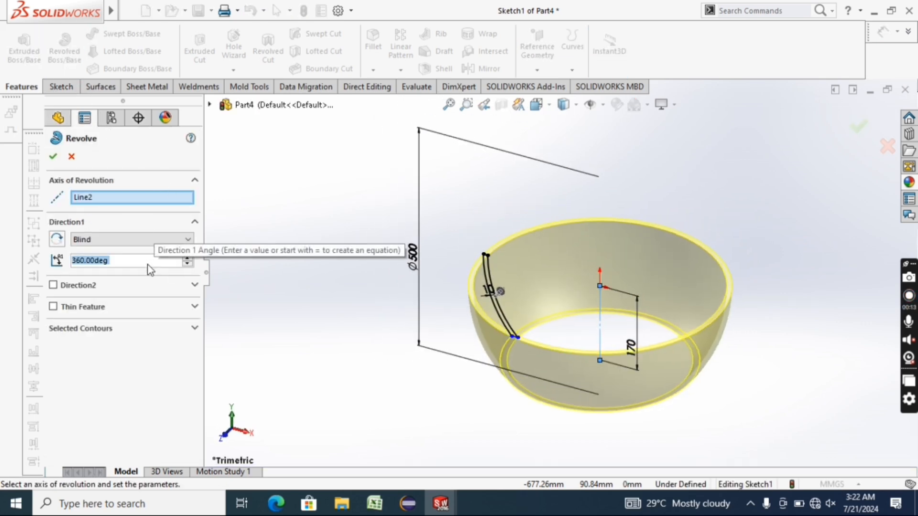
type("180")
key("Return")
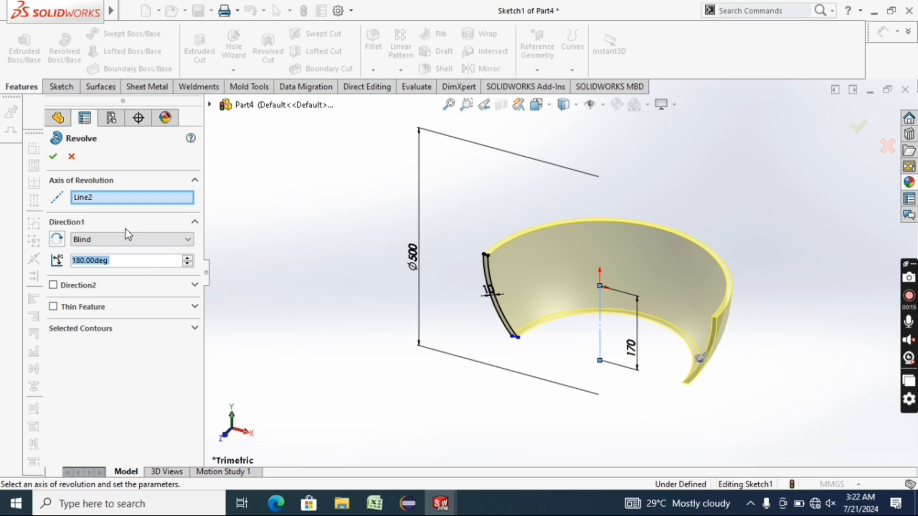
left_click(56, 239)
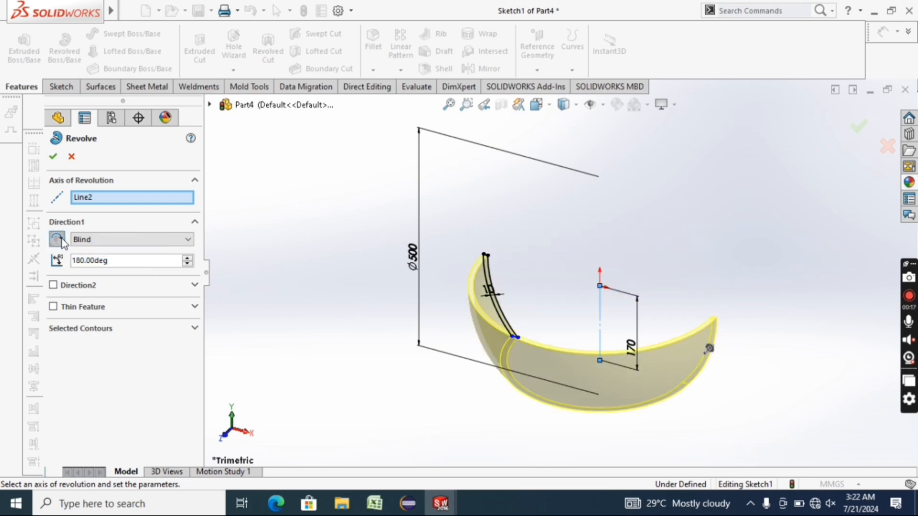
left_click(53, 159)
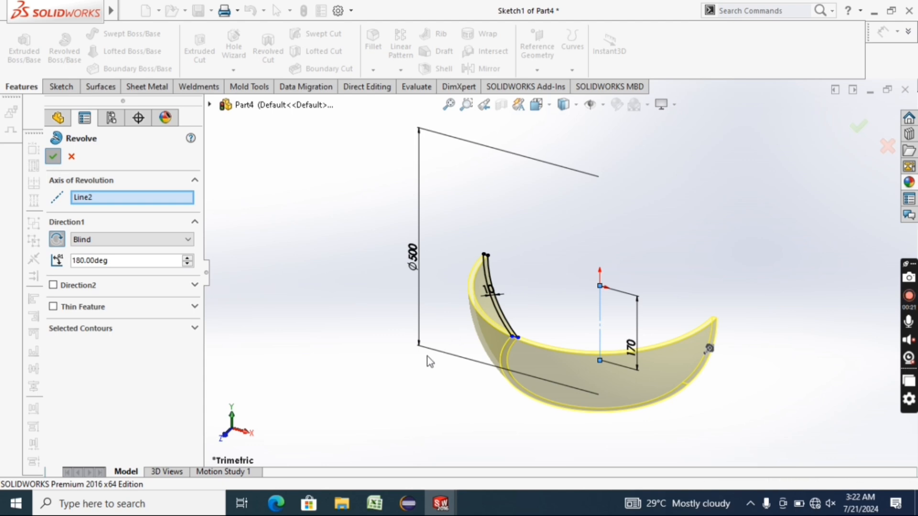
- Start a sketch on one curved end face of the half shell, viewed normal to it, and convert the face's edges
middle_click_drag(408, 371, 257, 367)
key("Escape")
scroll(683, 260, "down", 5)
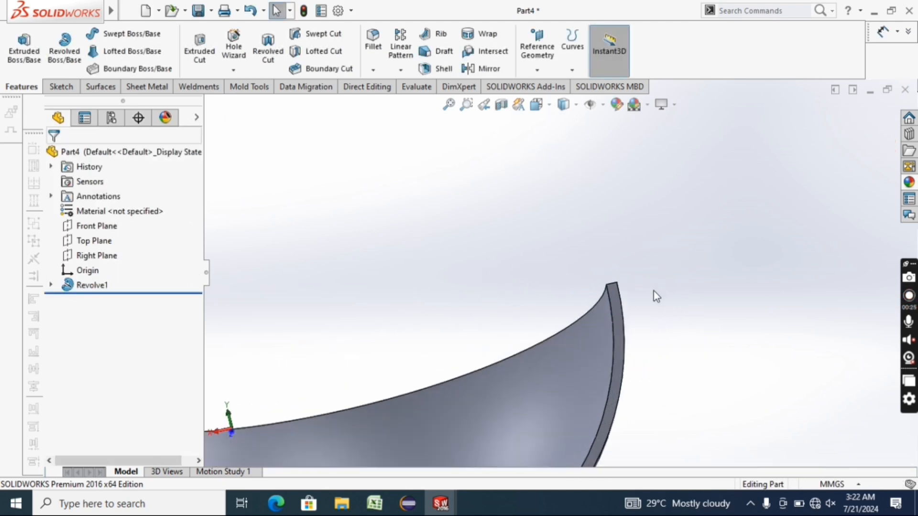
right_click(616, 315)
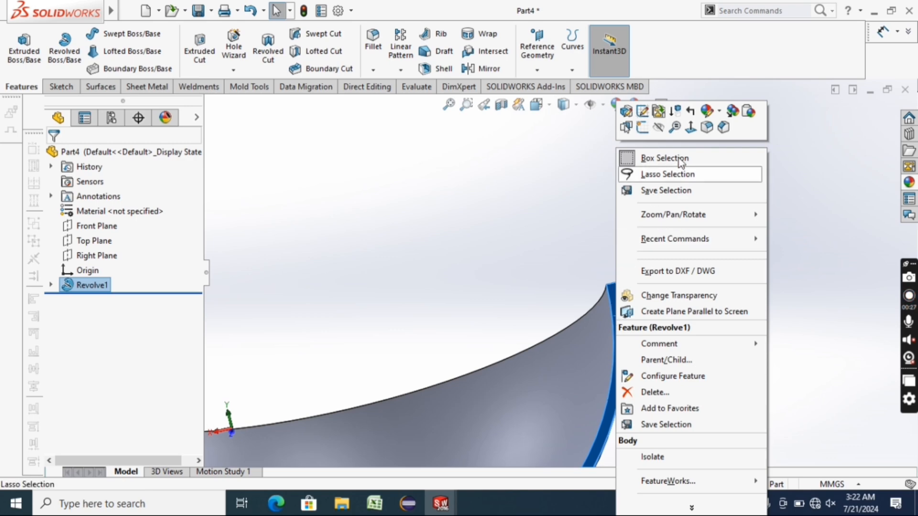
left_click(690, 128)
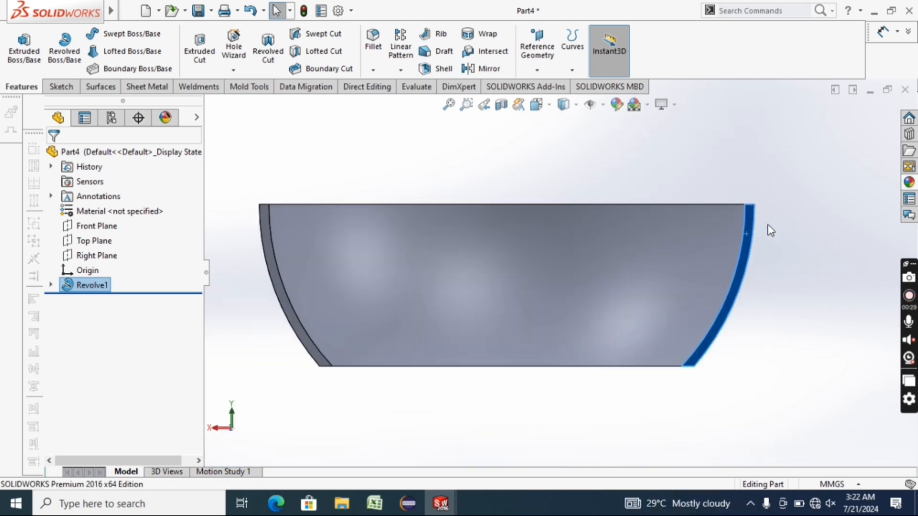
left_click(61, 87)
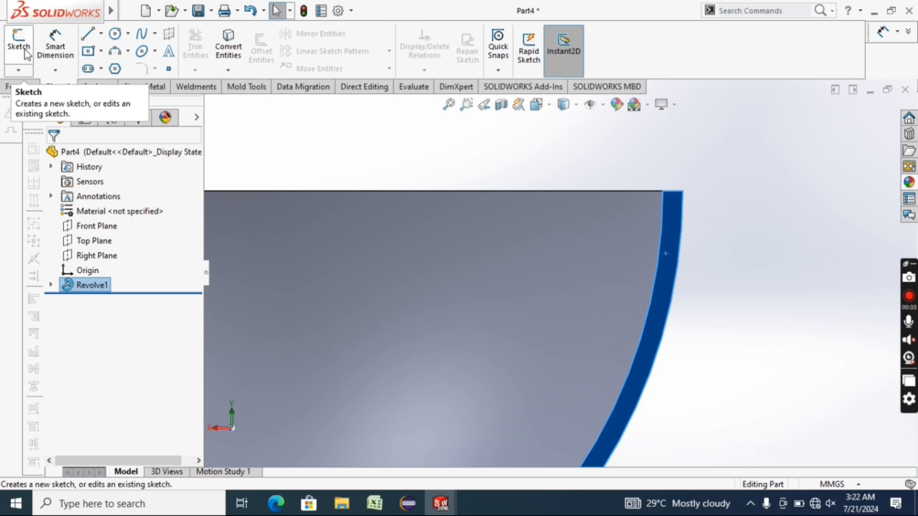
left_click(26, 53)
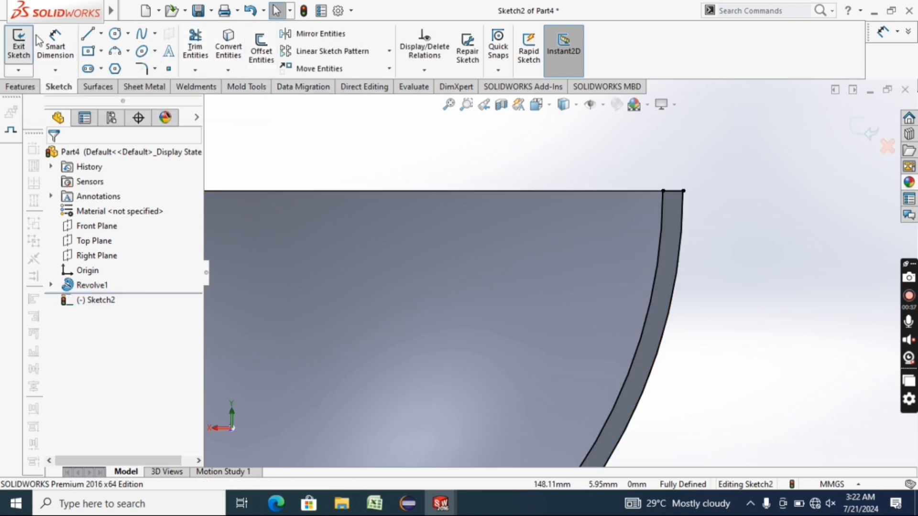
- Sketch a horizontal line about 10 mm long across the wall, from the outer arc to the inner arc
left_click(88, 34)
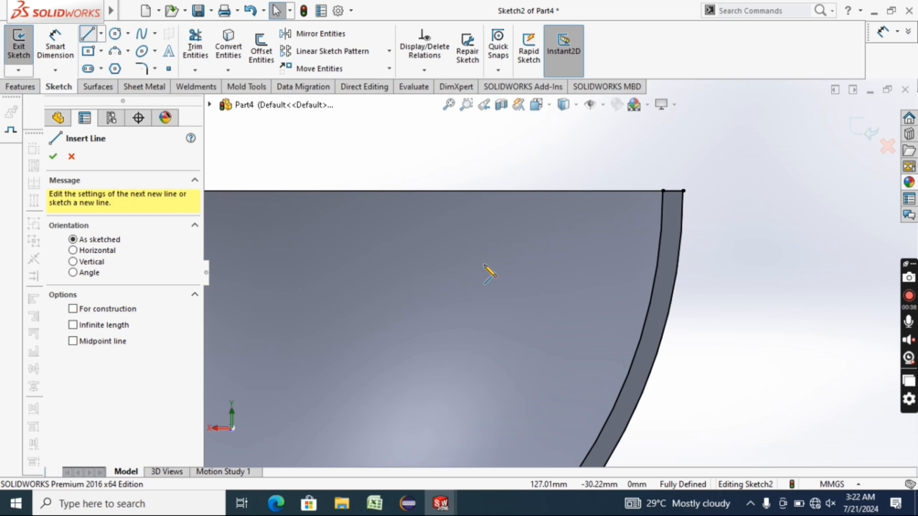
left_click(676, 296)
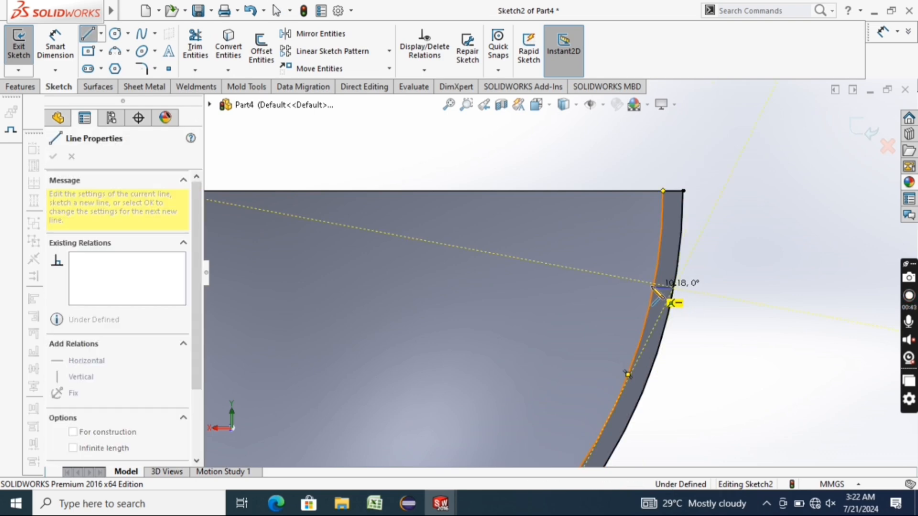
left_click(653, 288)
key("Escape")
scroll(660, 292, "down", 2)
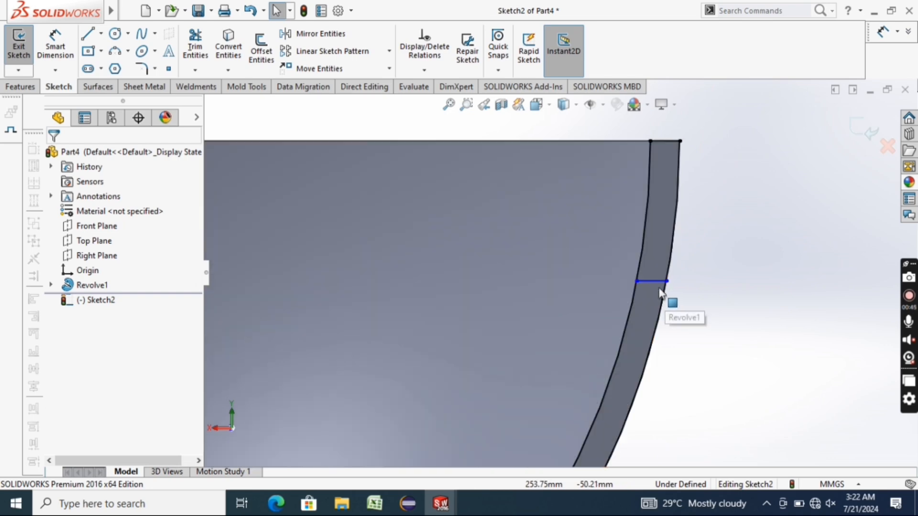
scroll(621, 273, "up", 3)
left_click(179, 10)
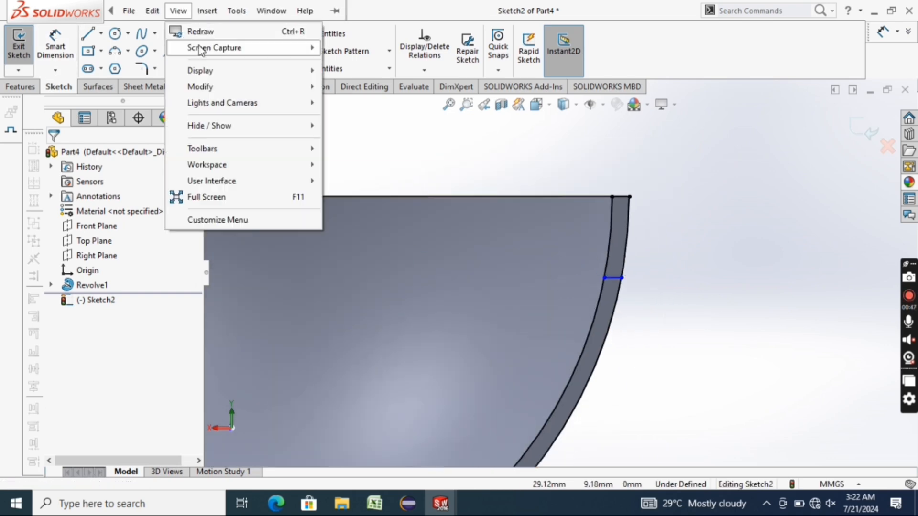
left_click(195, 46)
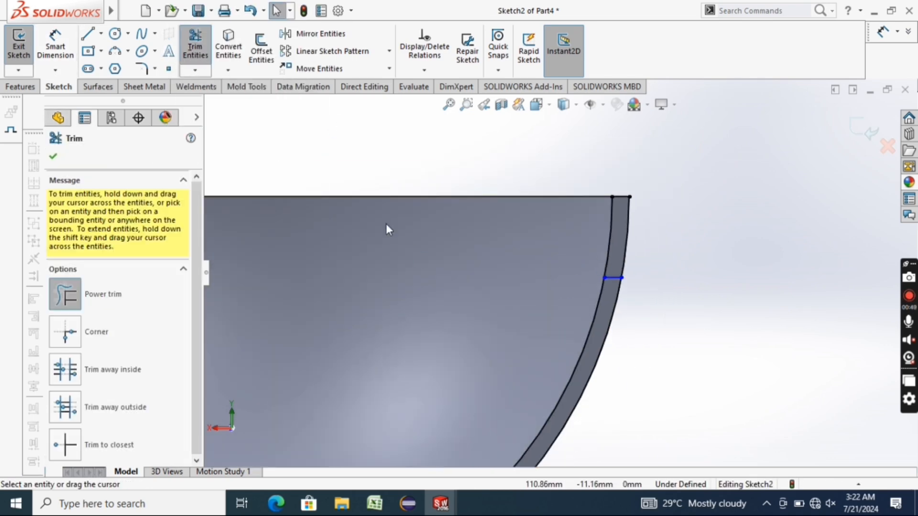
scroll(537, 325, "up", 2)
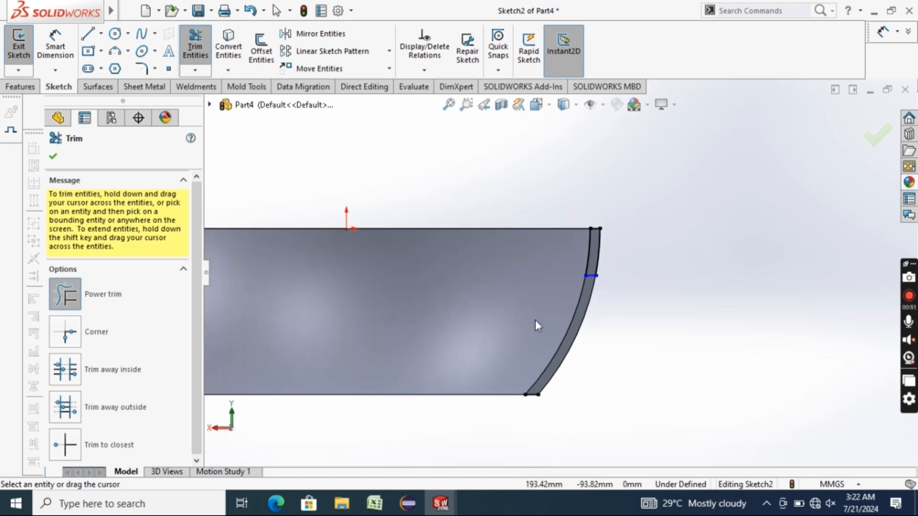
scroll(535, 320, "up", 1)
scroll(507, 376, "down", 3)
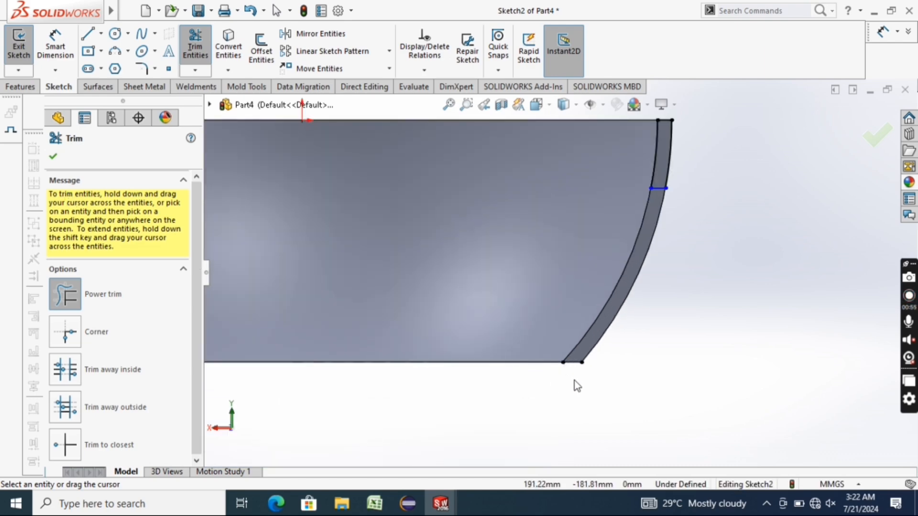
key("Escape")
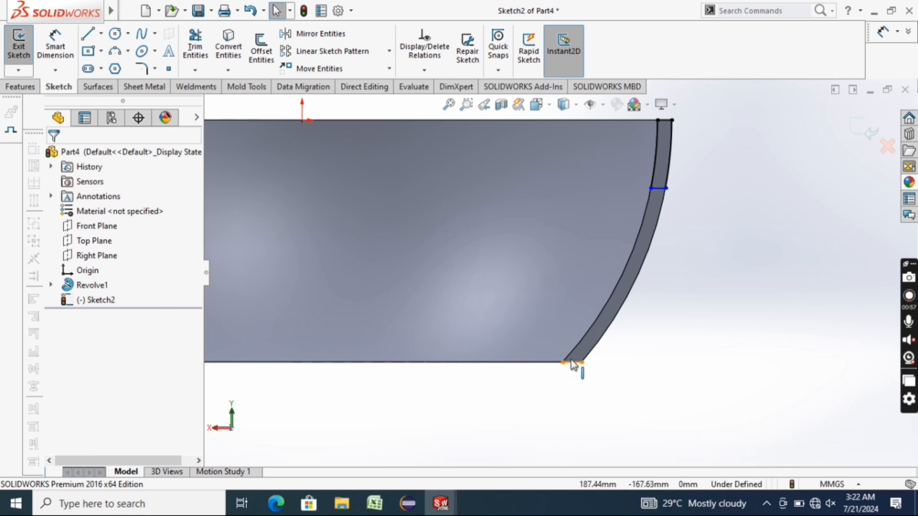
- Delete the short converted line closing the lower end of the wall outline
right_click(574, 363)
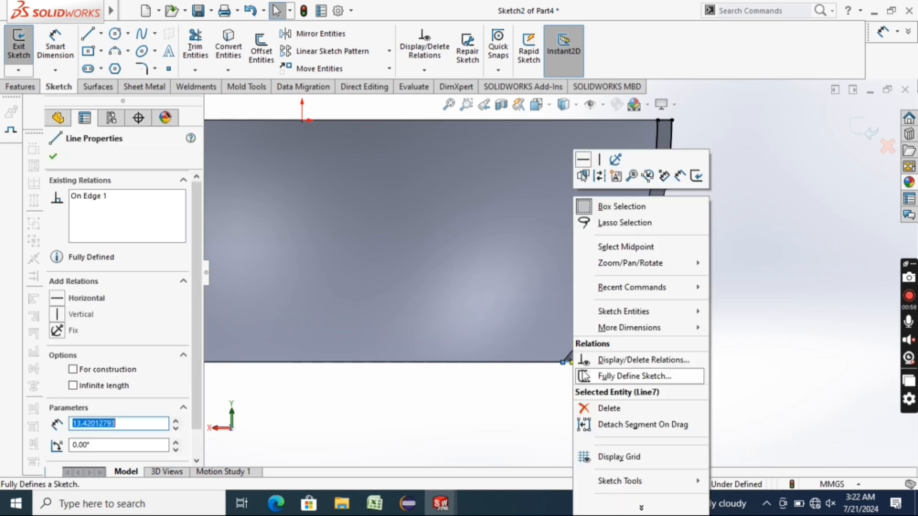
left_click(606, 408)
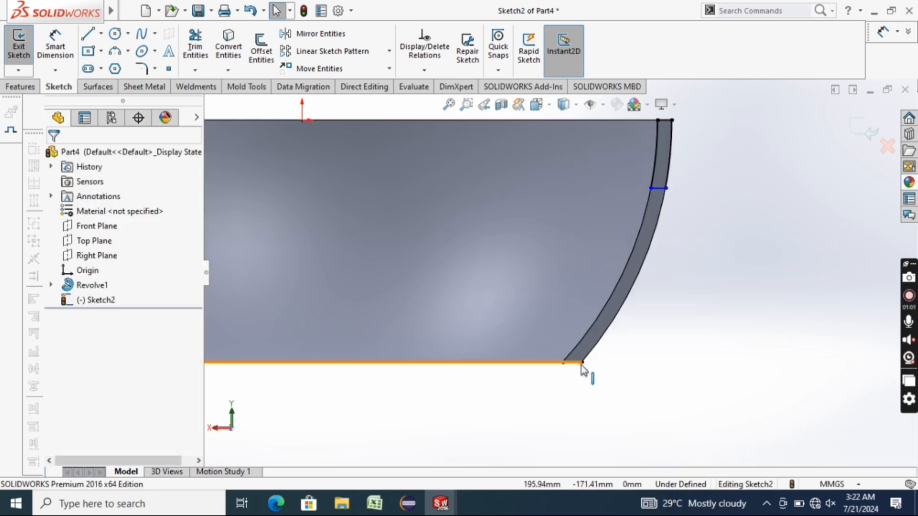
scroll(569, 354, "down", 3)
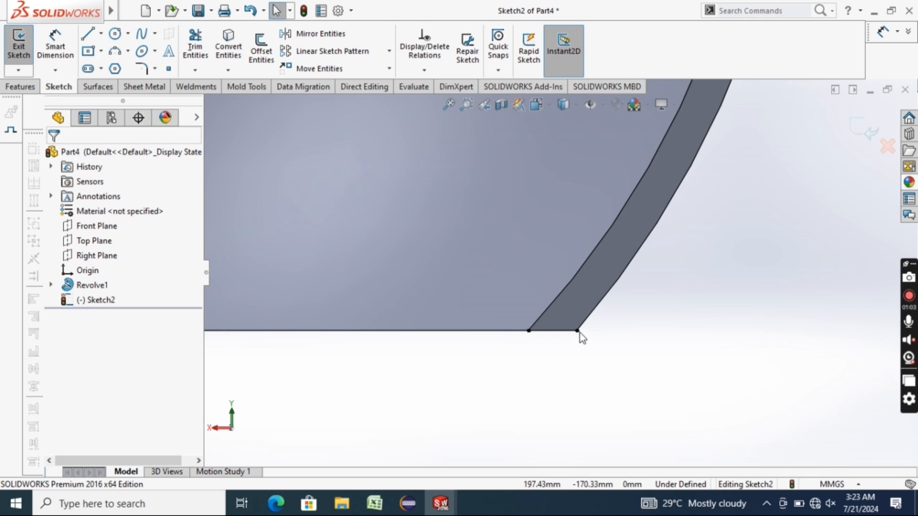
scroll(581, 333, "up", 8)
scroll(605, 200, "down", 4)
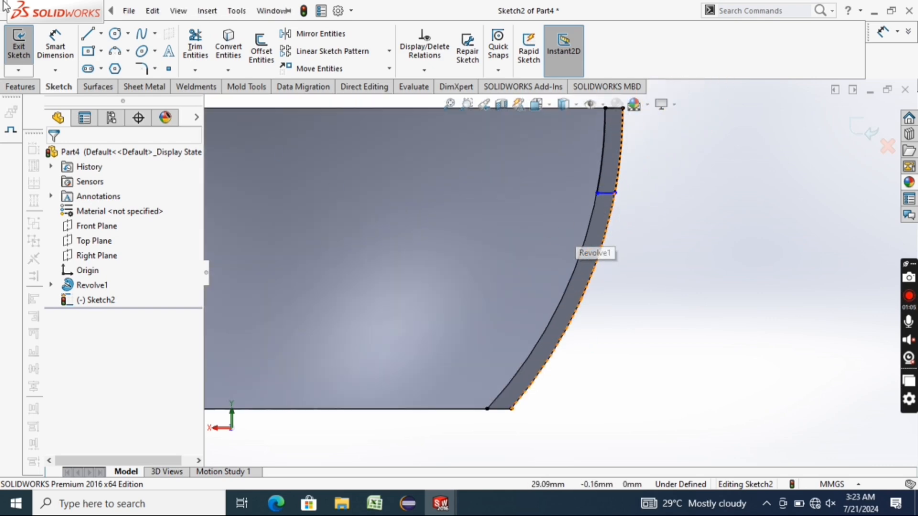
- Extrude the closed profile on the shell's end face 80 mm as a blind boss merged with the body
scroll(318, 157, "up", 5)
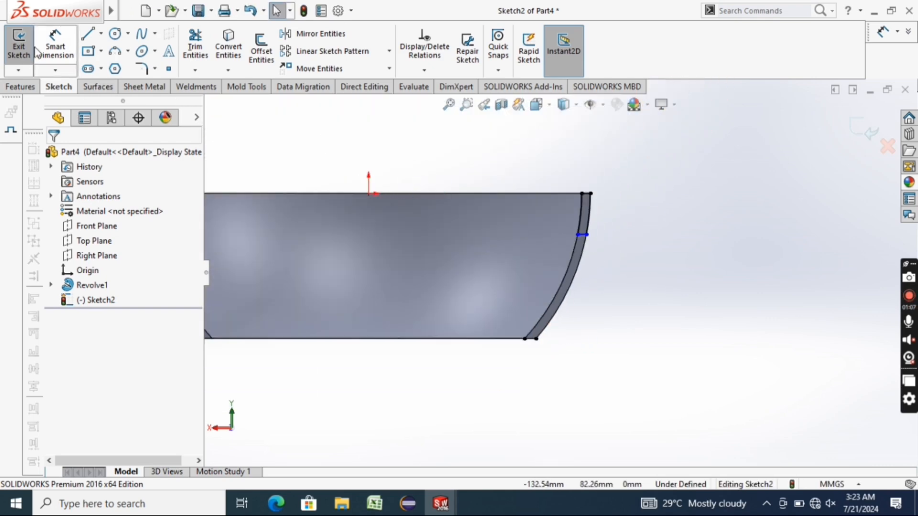
left_click(20, 86)
left_click(24, 48)
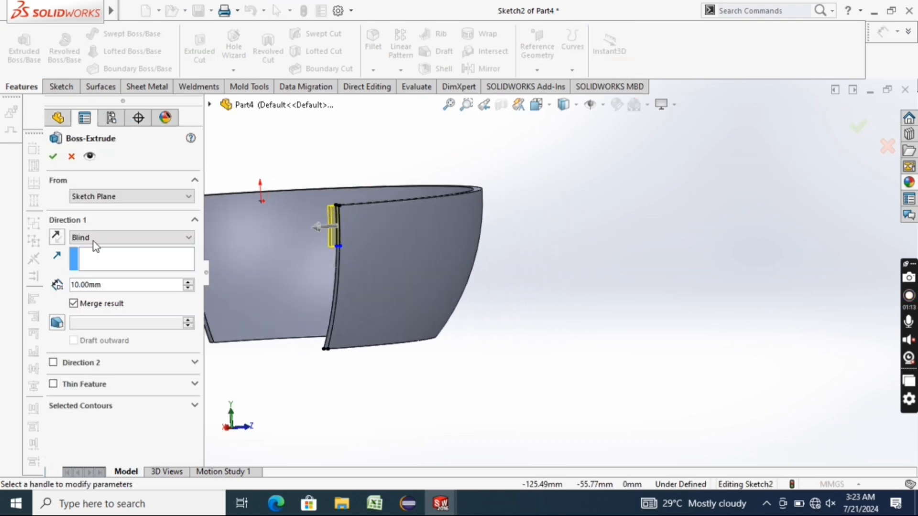
left_click(188, 283)
left_click(188, 283)
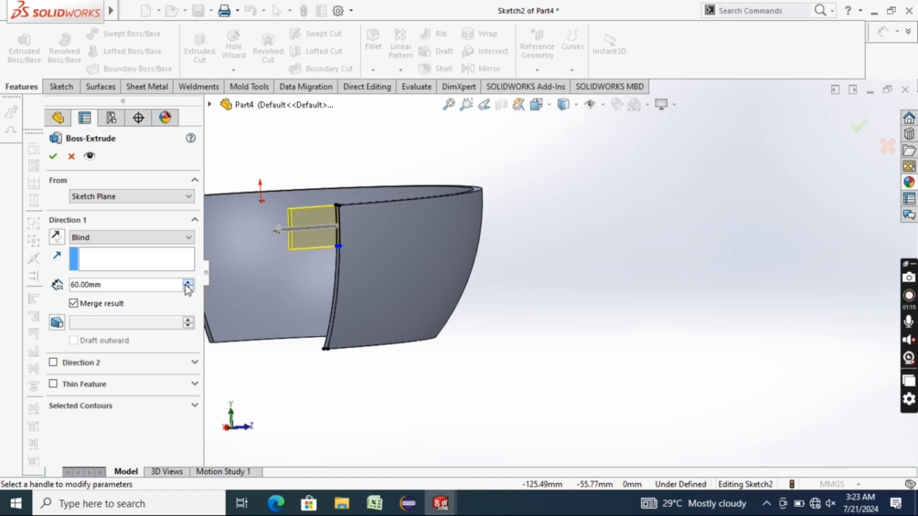
left_click(188, 282)
left_click(188, 283)
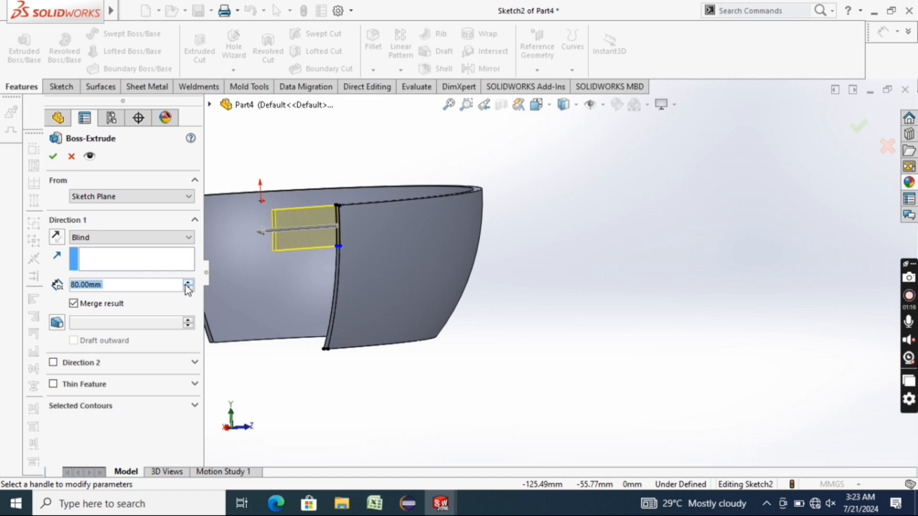
left_click(52, 158)
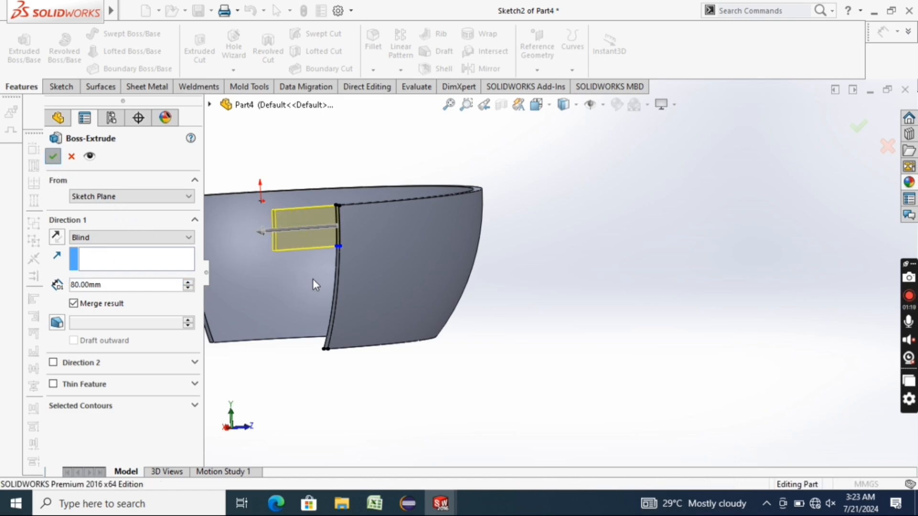
- Orient the view normal to the new tab's outer face, and undo the tab's extrusion
left_click(272, 274)
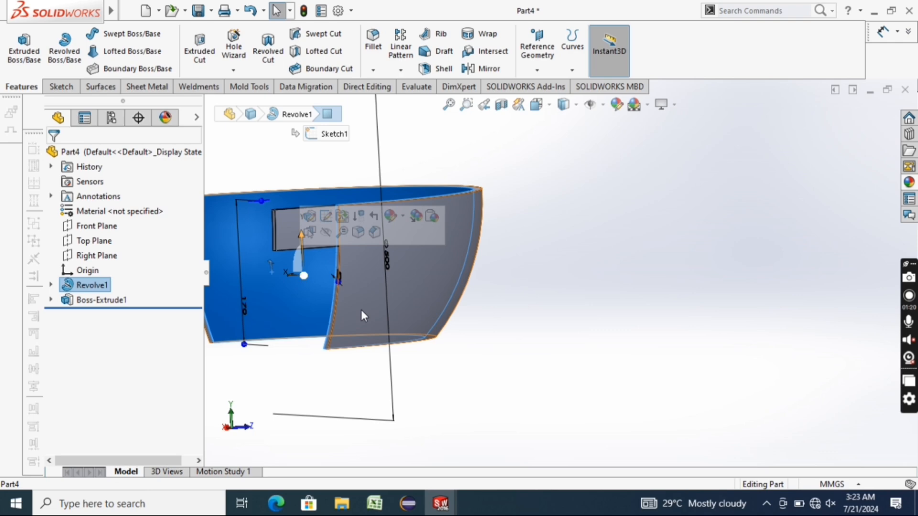
left_click(565, 380)
scroll(501, 373, "up", 2)
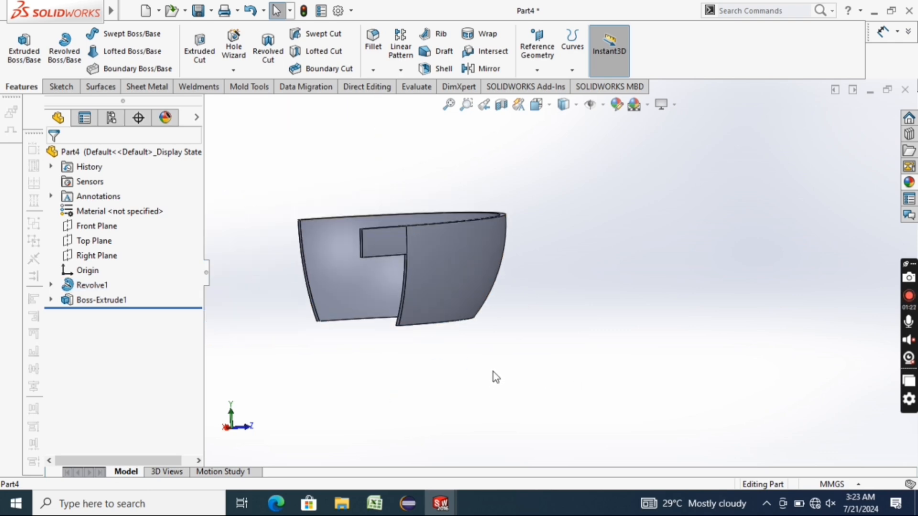
left_click(380, 248)
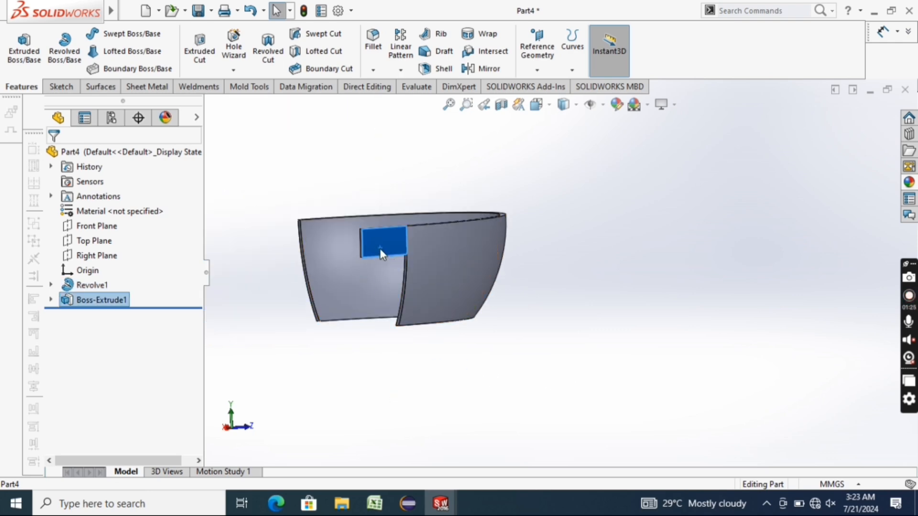
right_click(380, 248)
left_click(438, 127)
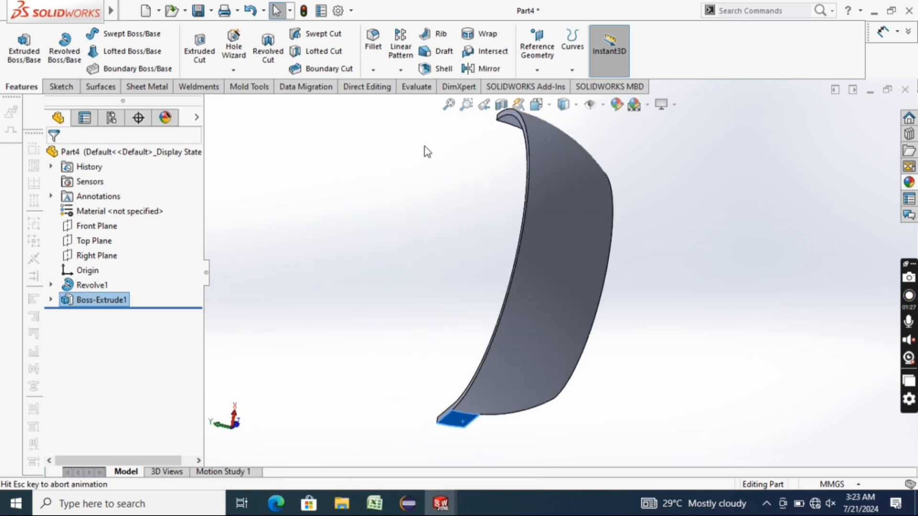
left_click(366, 262)
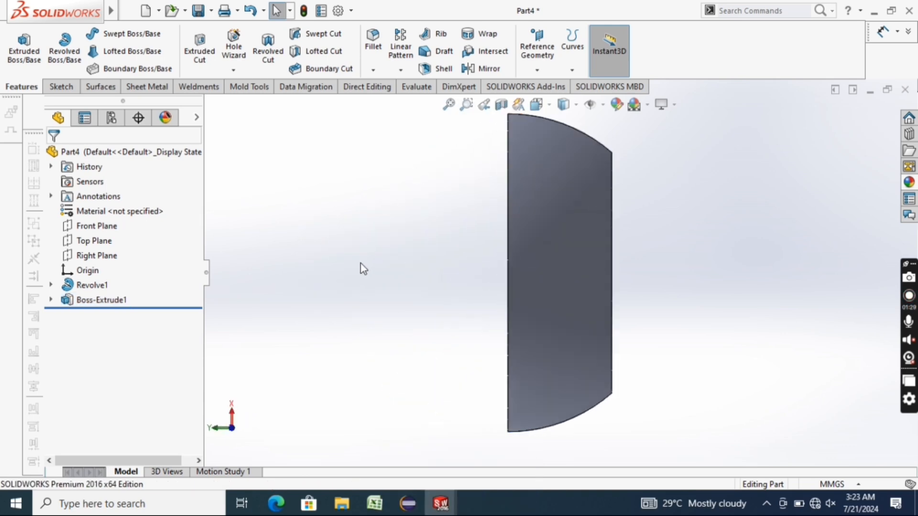
key("ctrl+z")
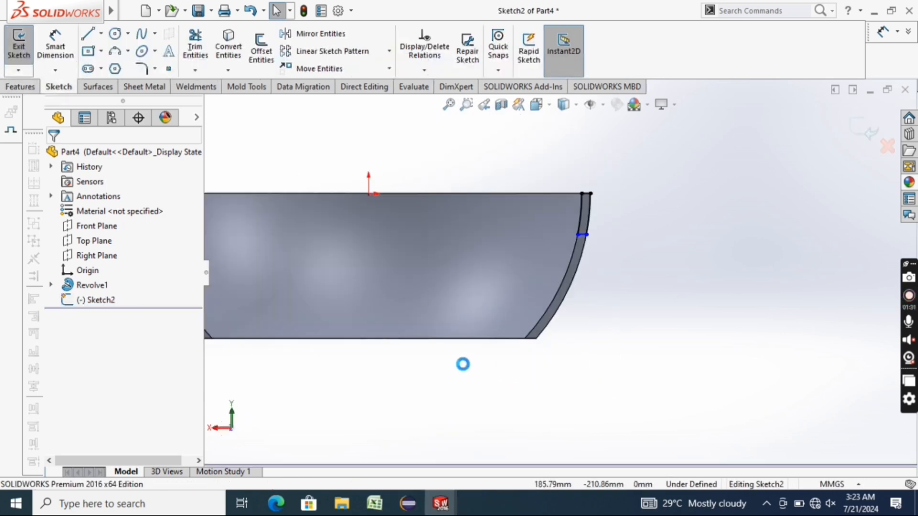
- Extrude the end-face profile as a blind boss 80 mm long, merged with the half shell
mouse_move(463, 363)
middle_mouse_down()
mouse_move(488, 367)
mouse_move(492, 384)
middle_mouse_up()
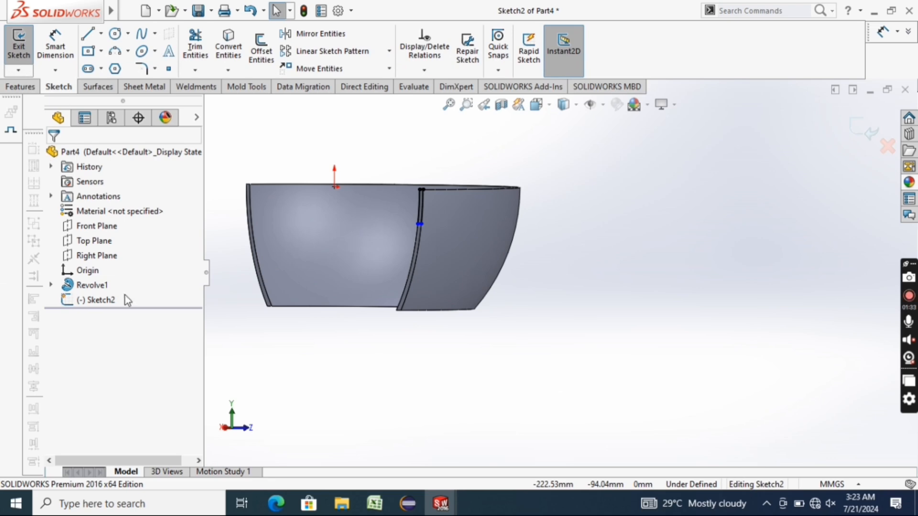
left_click(20, 86)
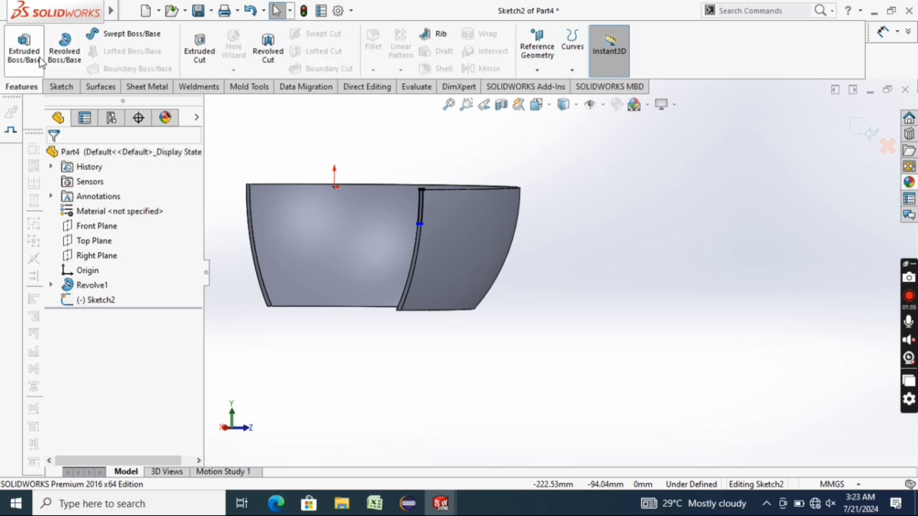
left_click(23, 53)
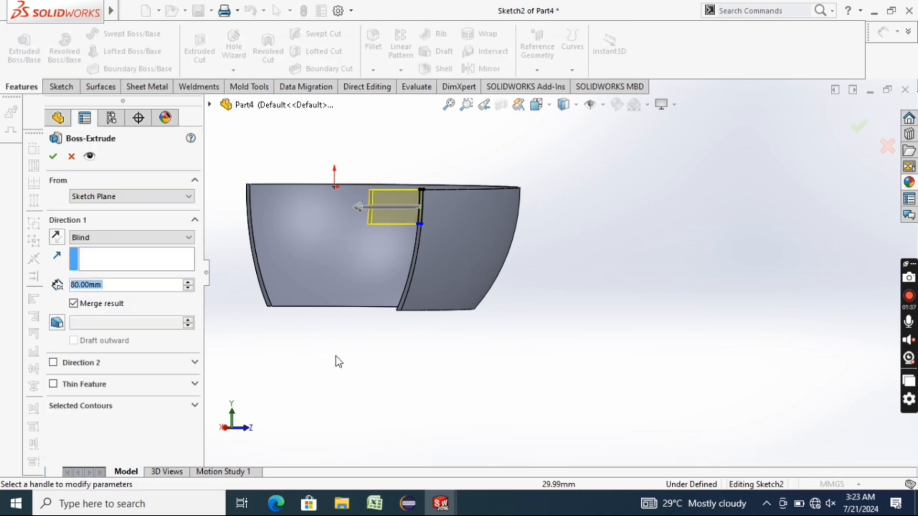
left_click(53, 160)
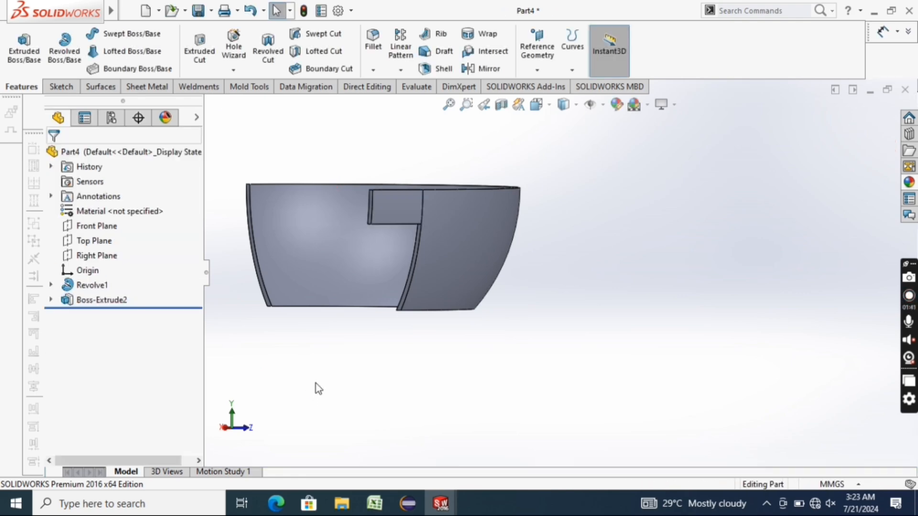
- Start a reference plane offset from the Right Plane, with the offset direction flipped toward the tab
left_click(533, 72)
left_click(538, 86)
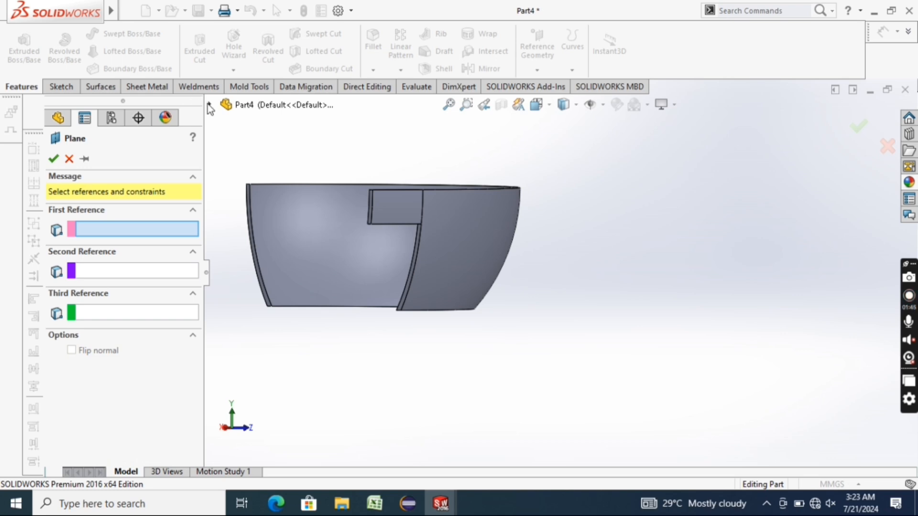
left_click(209, 105)
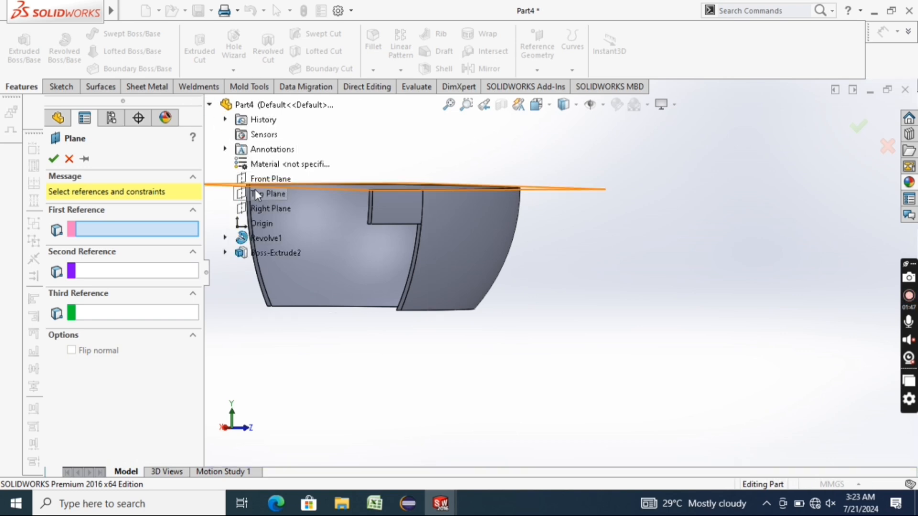
left_click(258, 209)
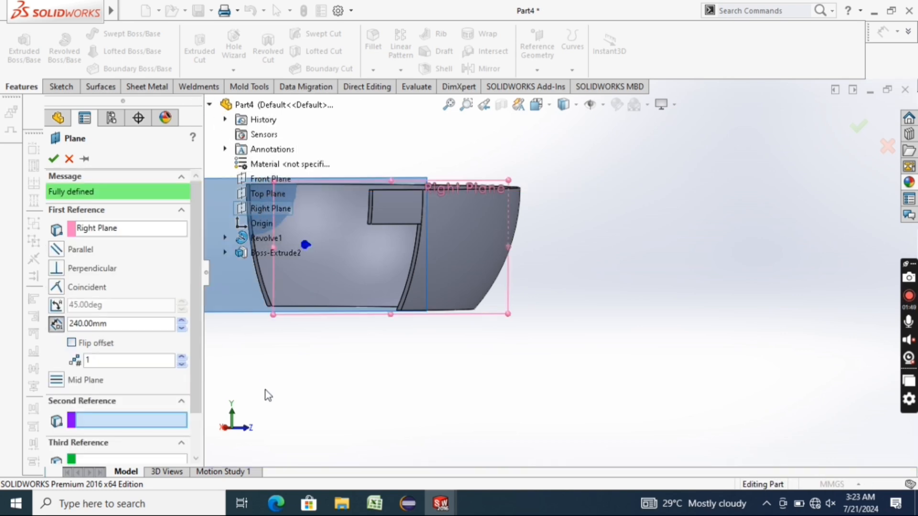
middle_click_drag(305, 392, 285, 423)
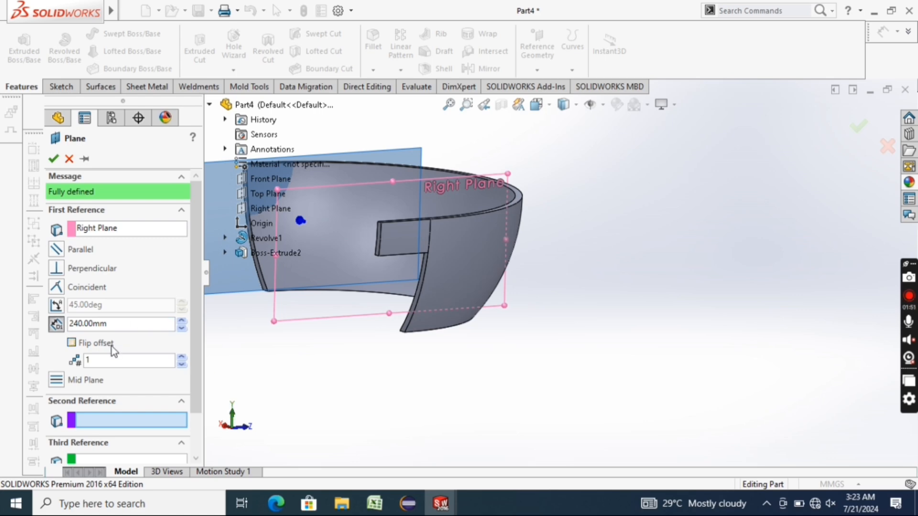
left_click(73, 343)
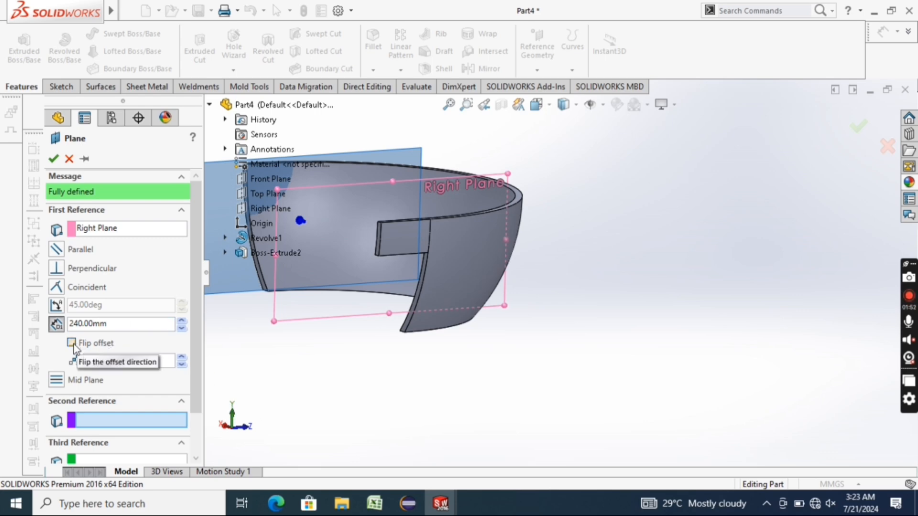
- Set the new plane's offset distance to 260 mm and create it
left_click(181, 322)
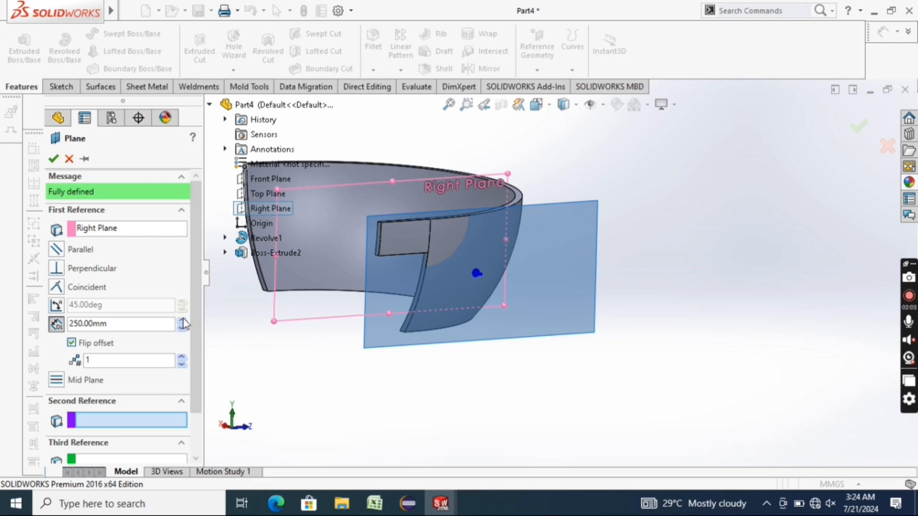
left_click(183, 321)
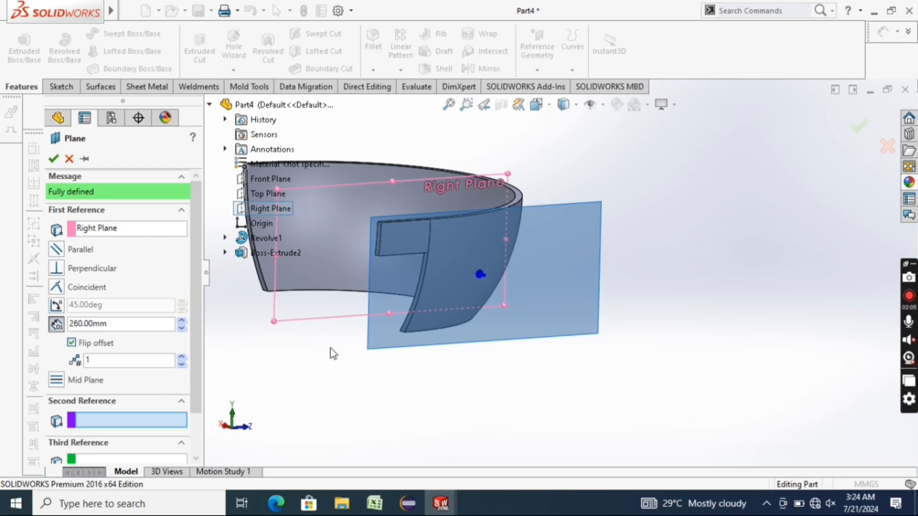
middle_click_drag(332, 352, 506, 298)
scroll(574, 297, "down", 5)
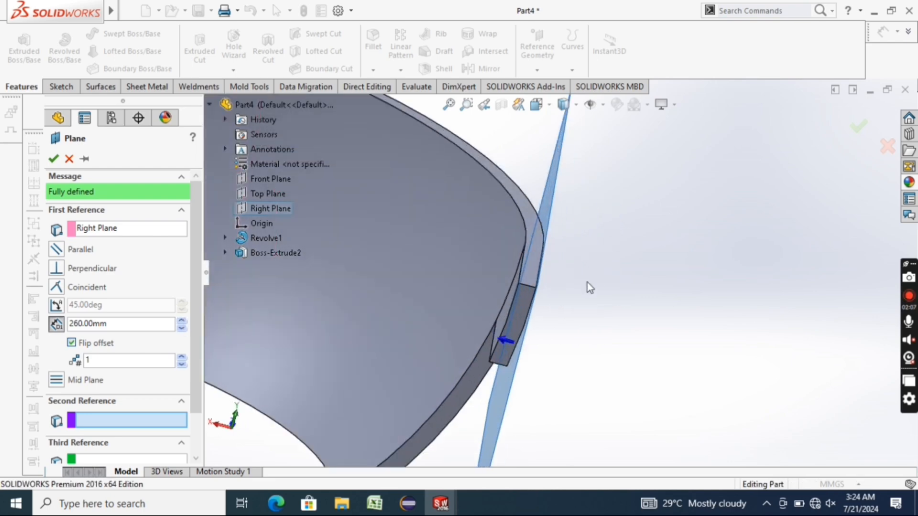
key("f")
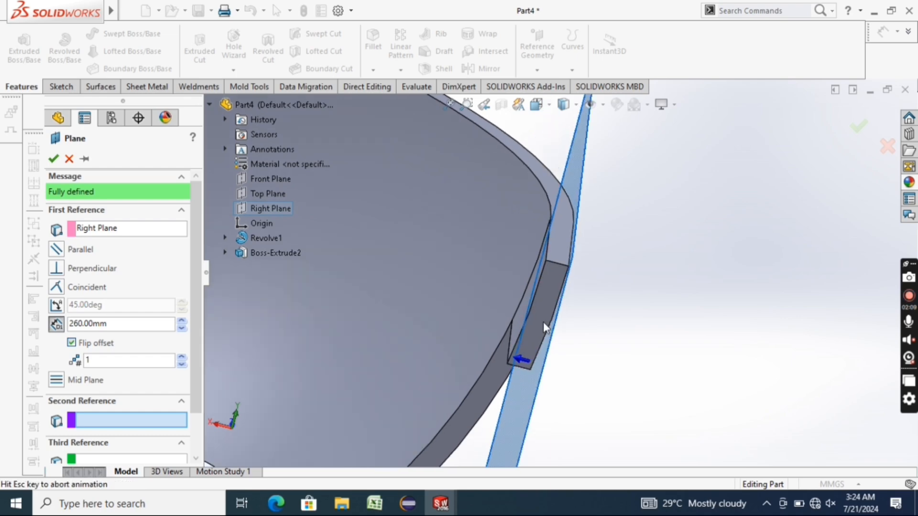
left_click(53, 158)
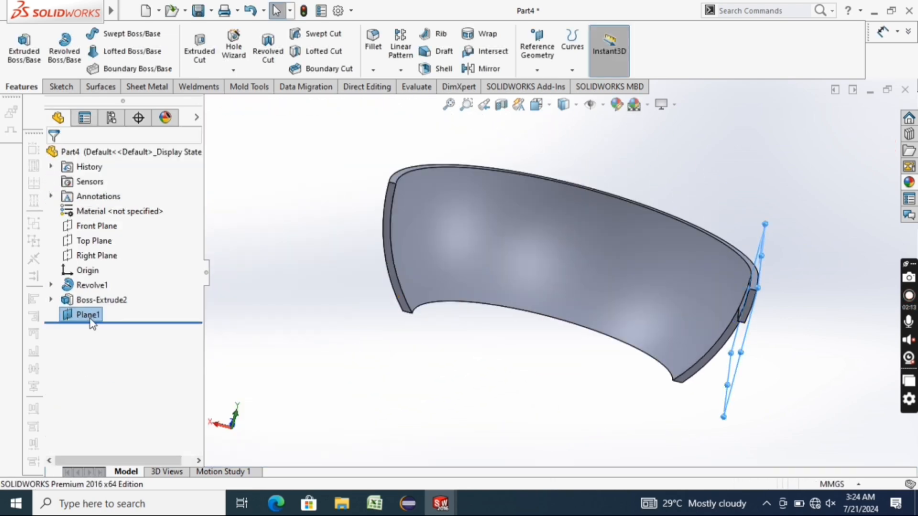
- Start a sketch on the new offset plane, viewed normal to it with the tab extending to the left
right_click(94, 318)
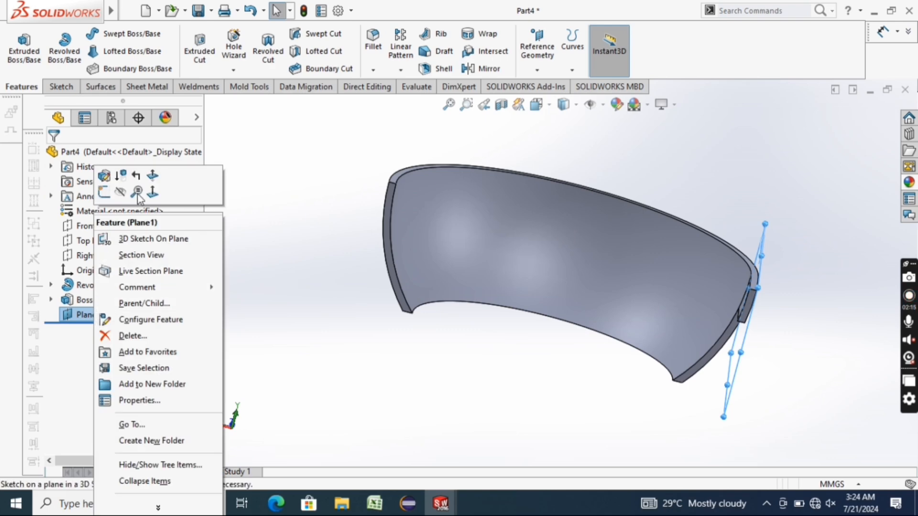
left_click(149, 197)
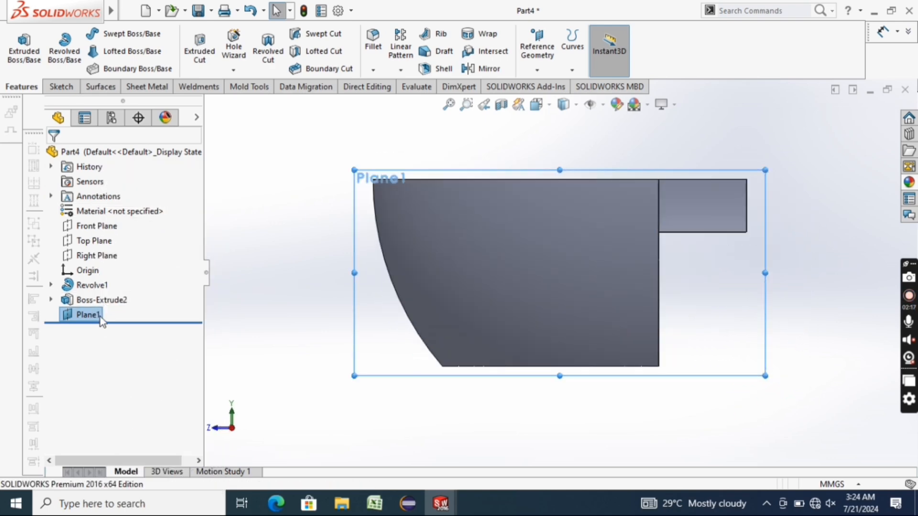
right_click(97, 320)
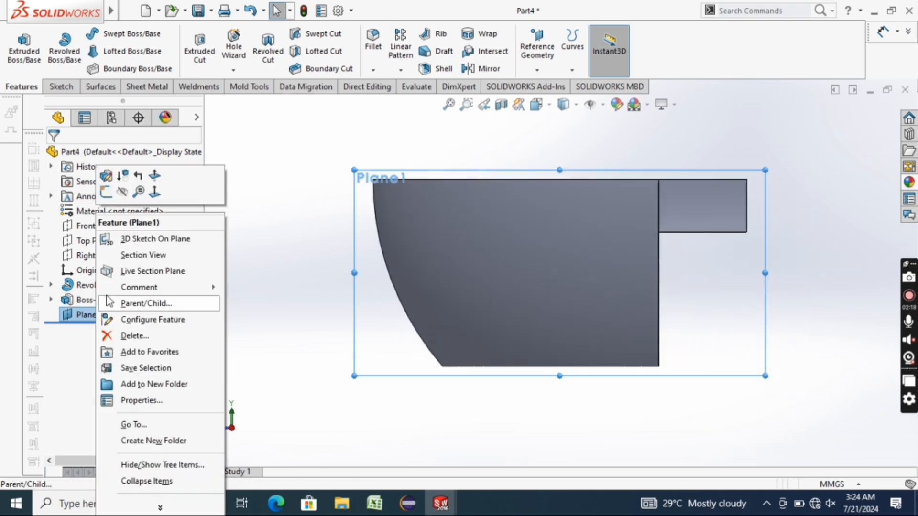
left_click(149, 197)
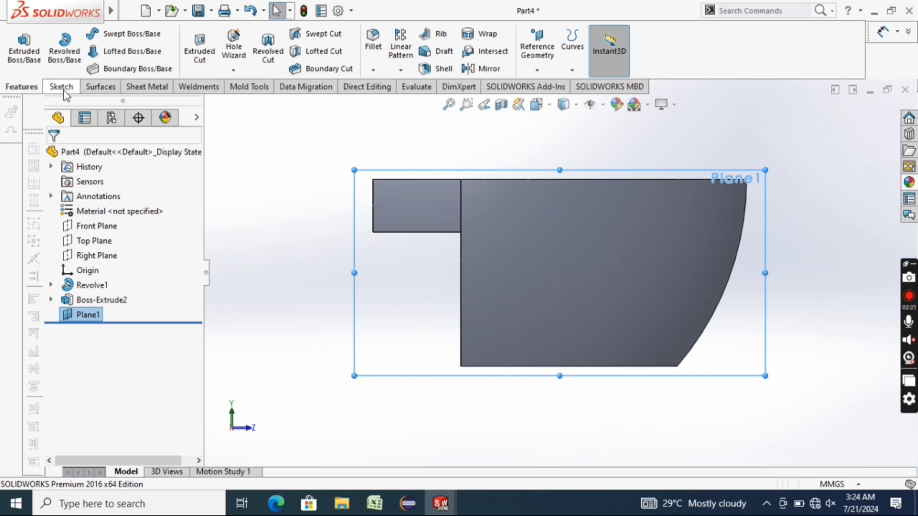
left_click(61, 87)
left_click(19, 43)
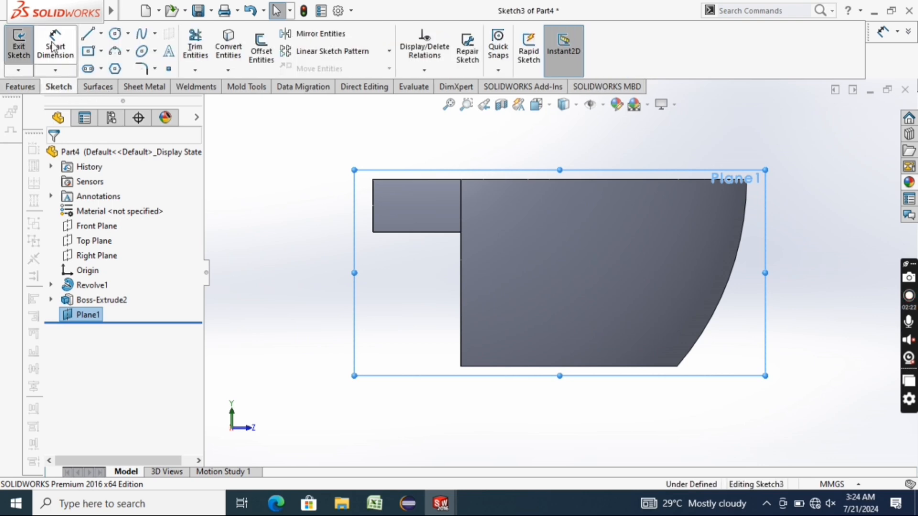
- Sketch a horizontal construction line from the origin to the midpoint of the tab's upper edge
left_click(101, 33)
left_click(114, 67)
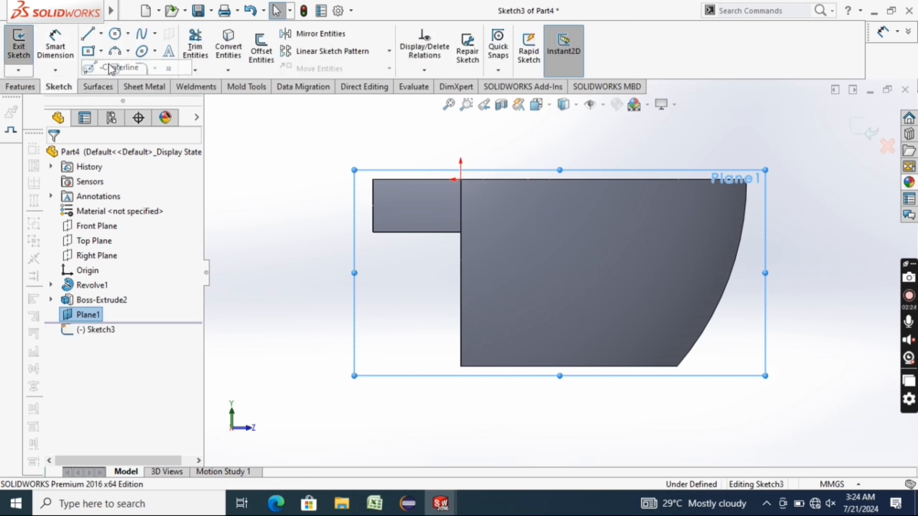
left_click(461, 180)
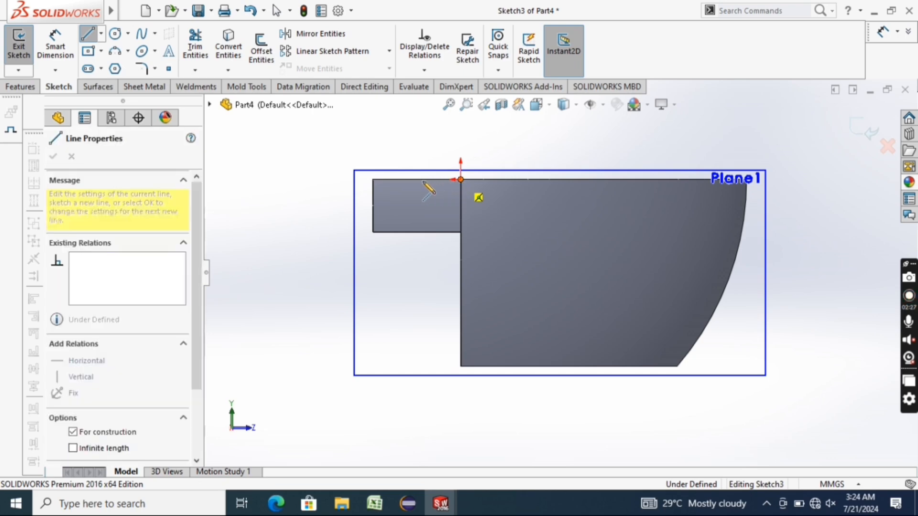
left_click(417, 180)
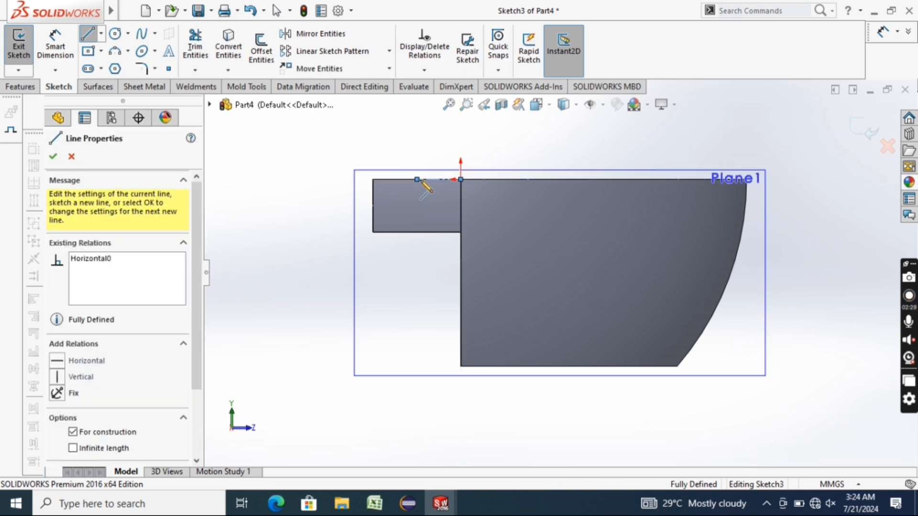
key("Escape")
key("Escape")
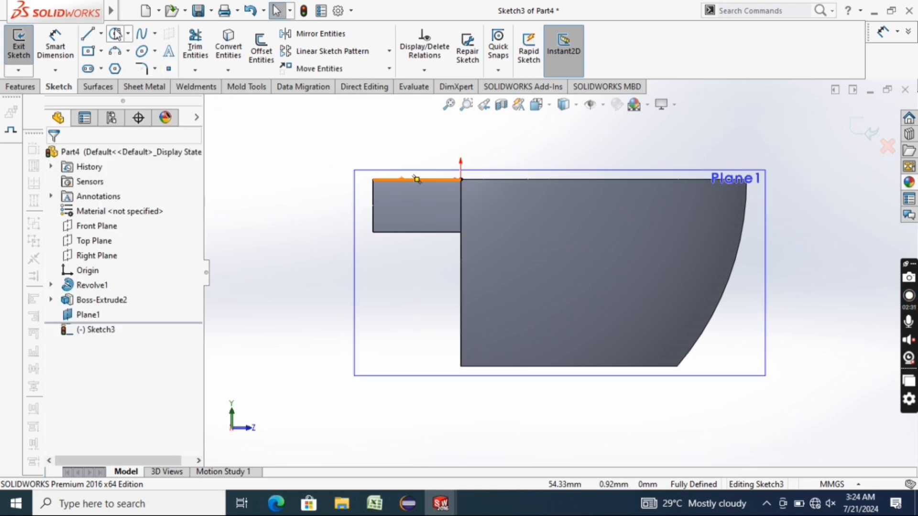
- Sketch a circle about 45 mm in diameter centred on the midpoint of the tab's upper edge
left_click(115, 33)
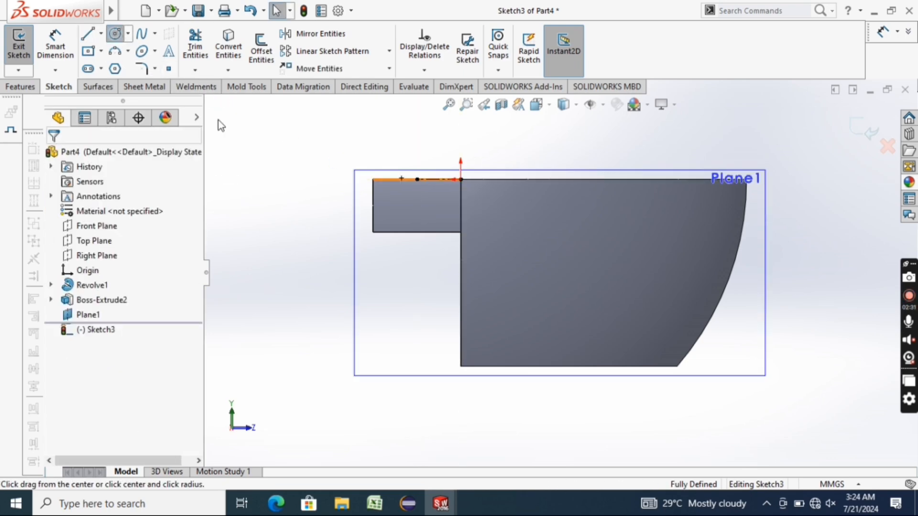
left_click(417, 179)
left_click(435, 197)
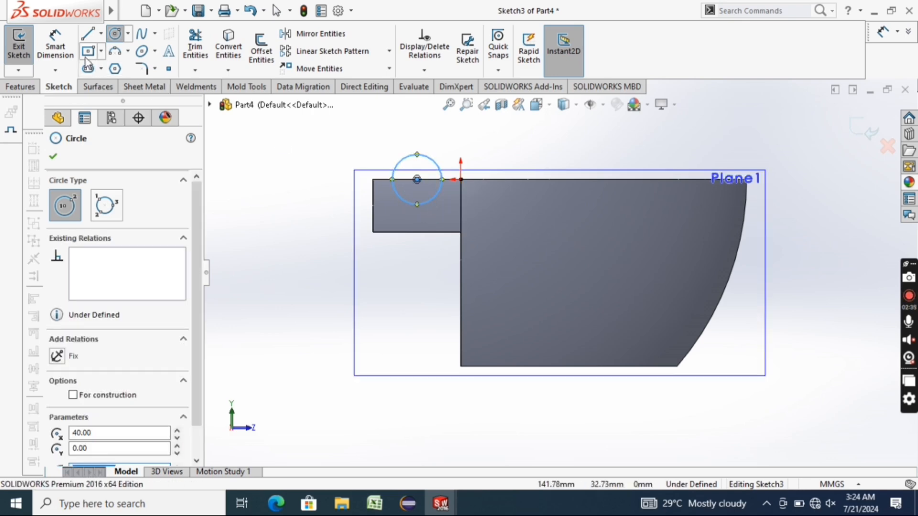
left_click(55, 46)
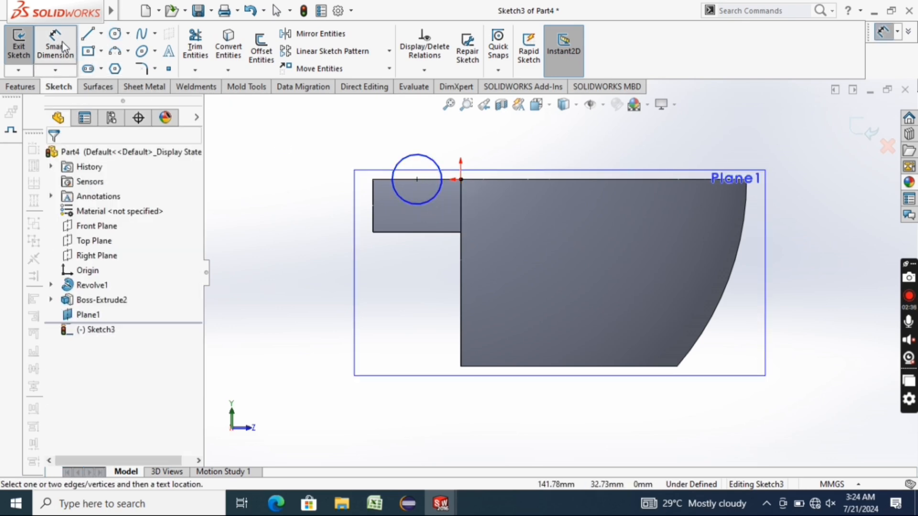
left_click(447, 179)
left_click(448, 203)
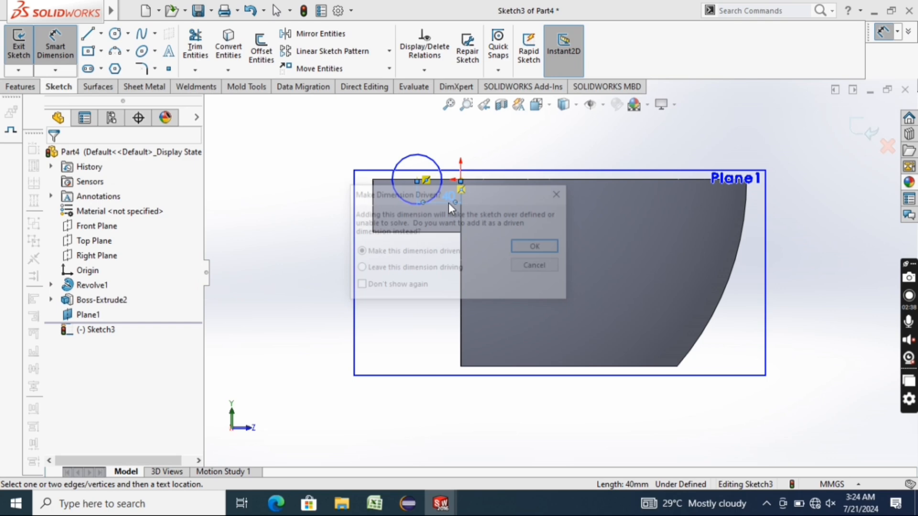
left_click(562, 194)
- Dimension the circle at the tab's upper edge with a diameter of 40 mm
left_click(410, 204)
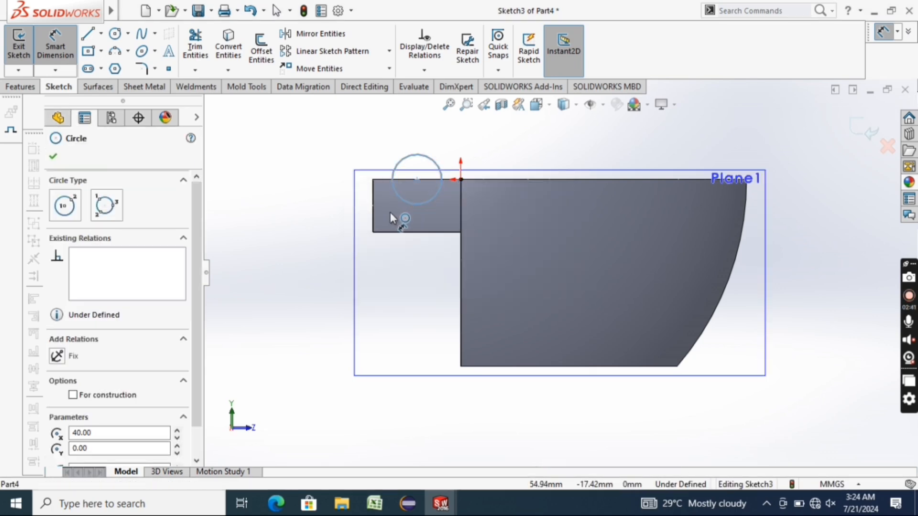
left_click(391, 214)
type("4")
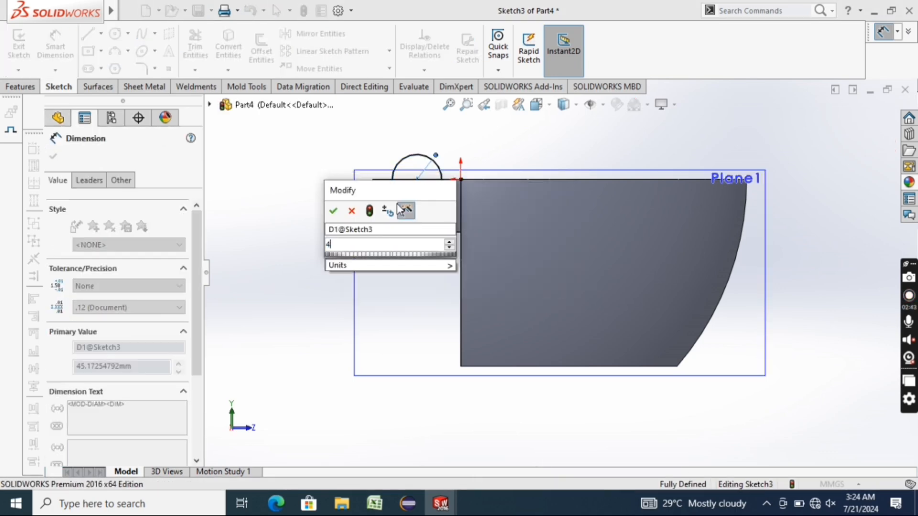
type("0")
key("Return")
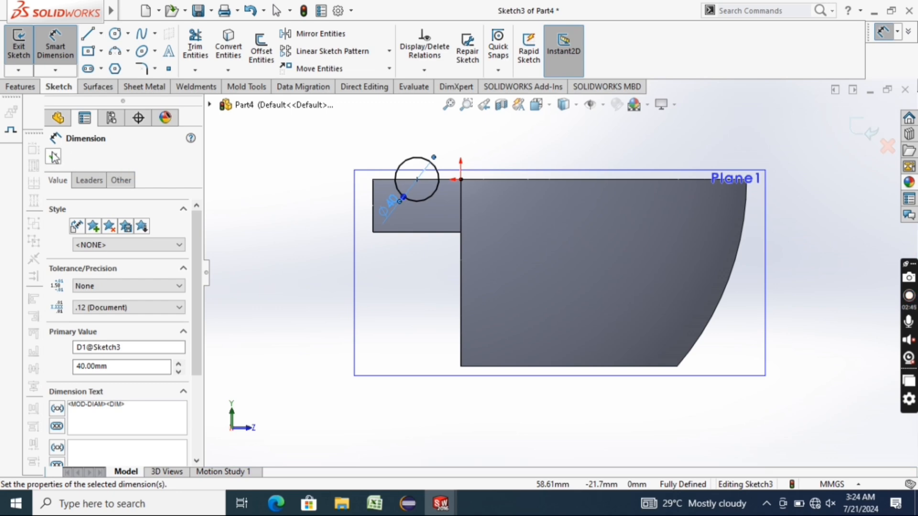
left_click(53, 156)
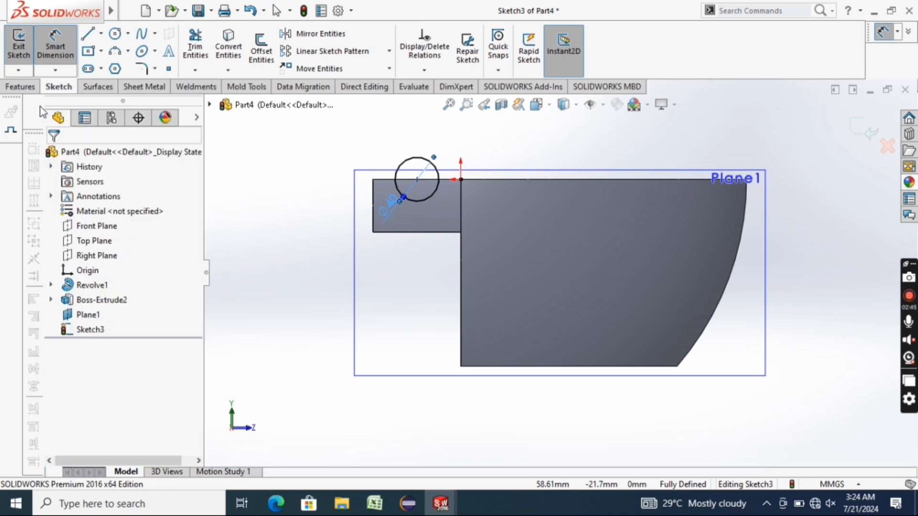
- Extrude the circle as a boss with a blind depth of 10 mm, merged with the existing body
left_click(27, 85)
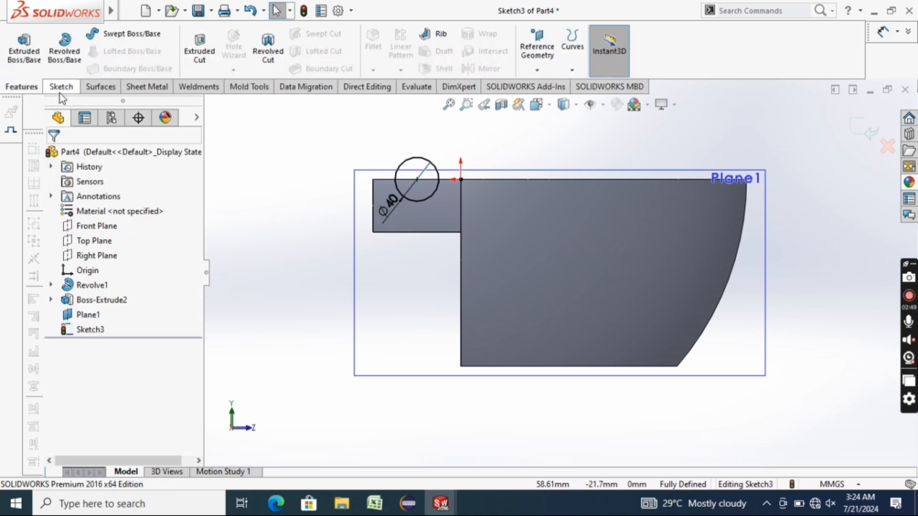
left_click(24, 47)
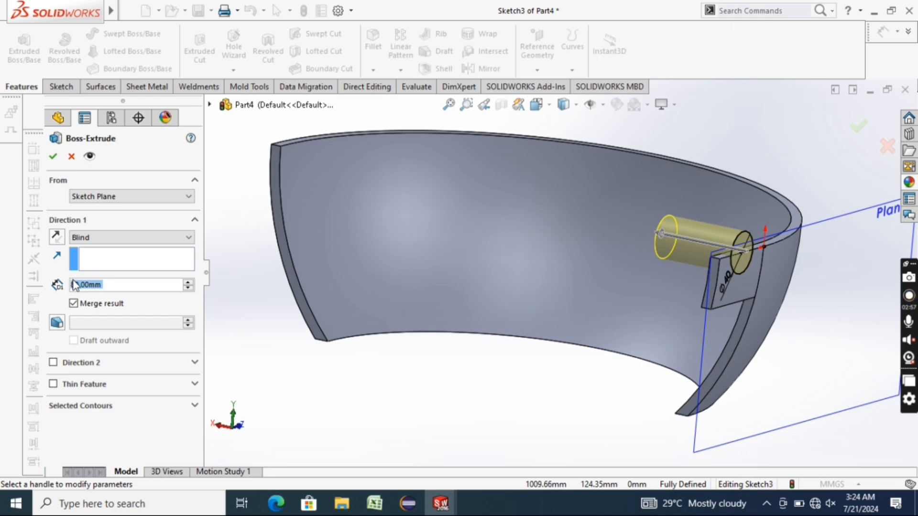
key("BackSpace")
type("10")
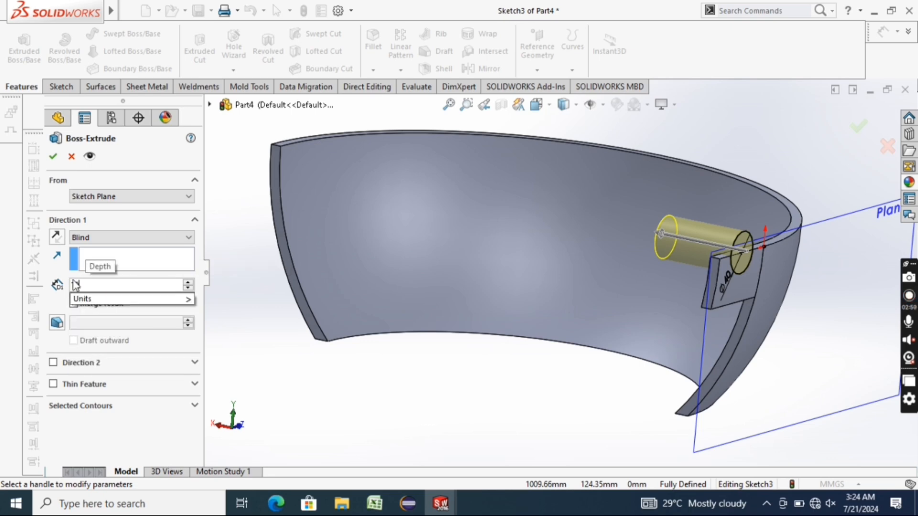
key("Return")
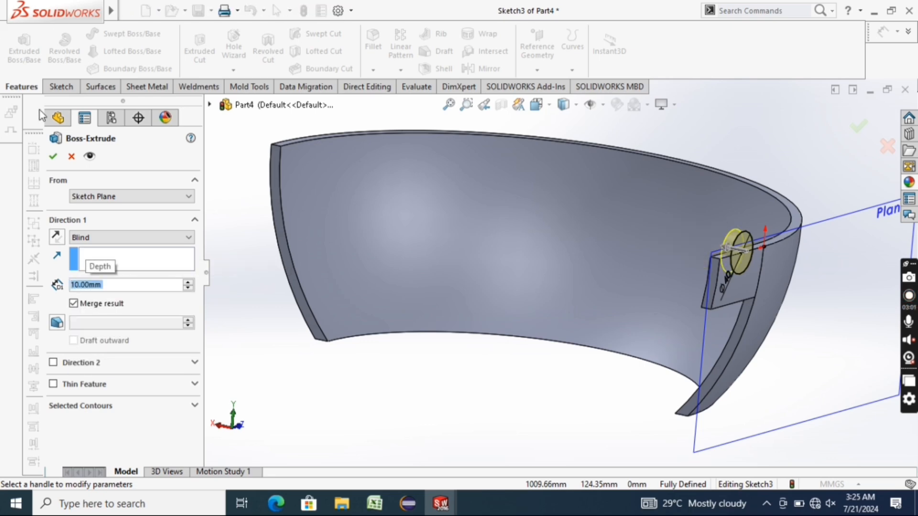
left_click(53, 157)
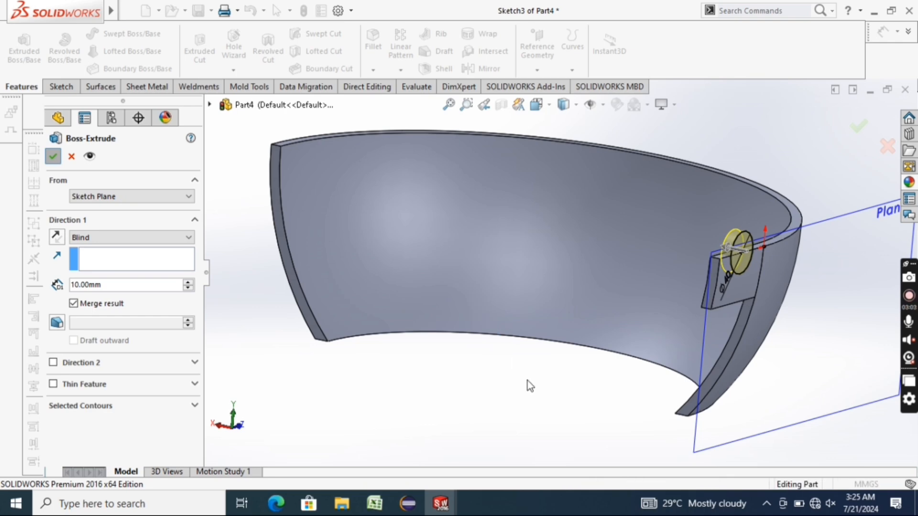
- Start a sketch on the outer circular face of the new boss, viewed normal to it
middle_click_drag(481, 400, 310, 230)
right_click(467, 225)
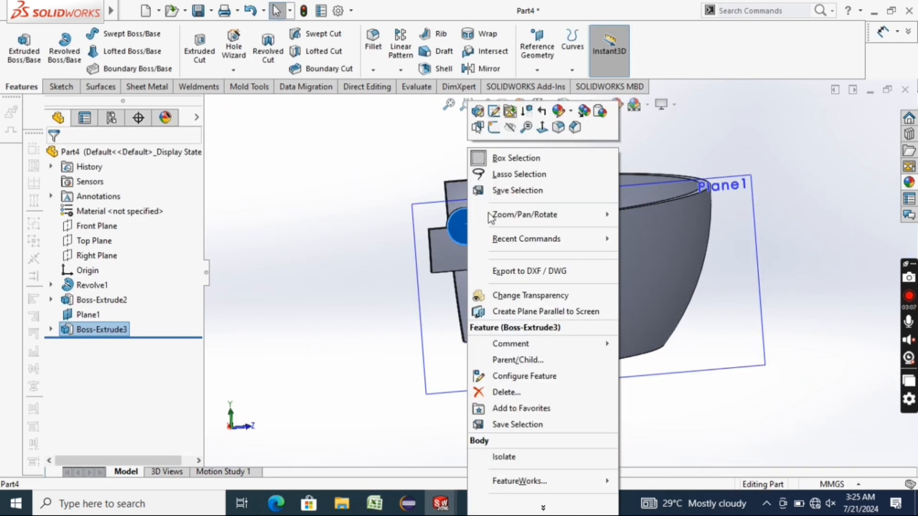
left_click(542, 128)
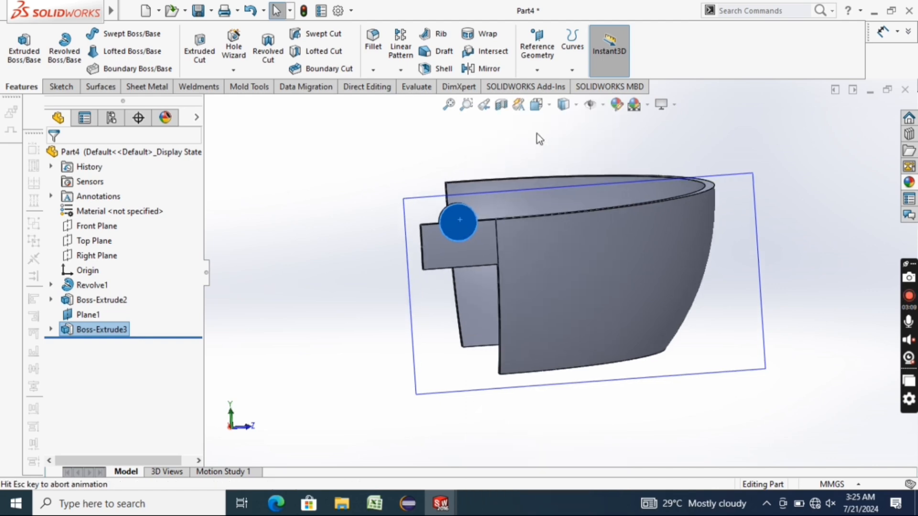
left_click(59, 88)
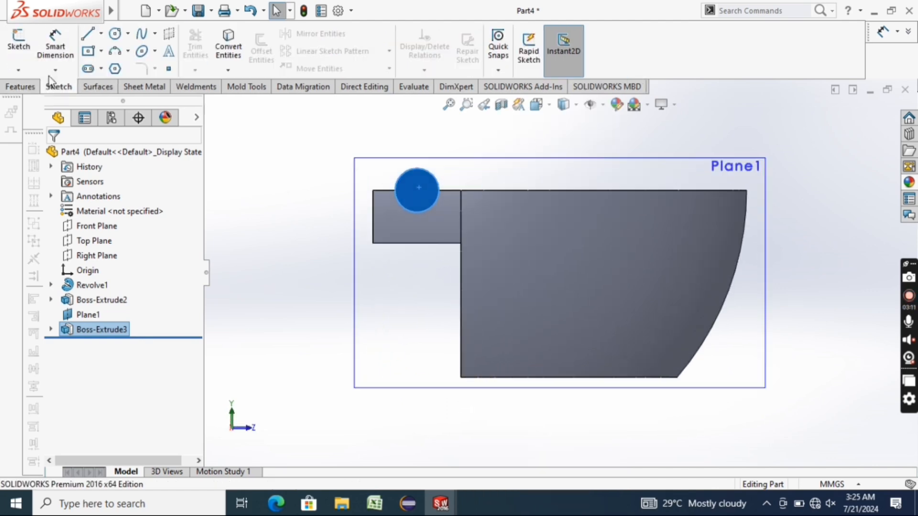
left_click(18, 48)
- Sketch a circle about 17 mm in diameter concentric with the circular boss face
left_click(115, 34)
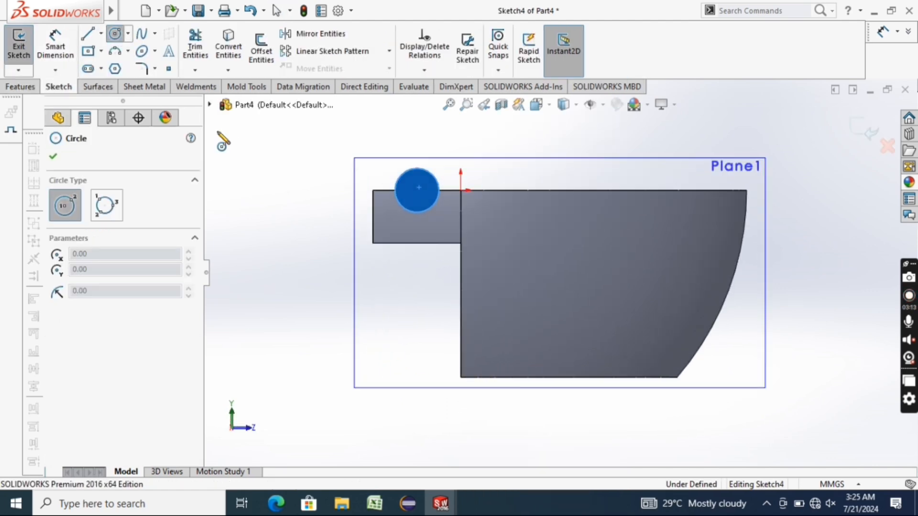
left_click(417, 191)
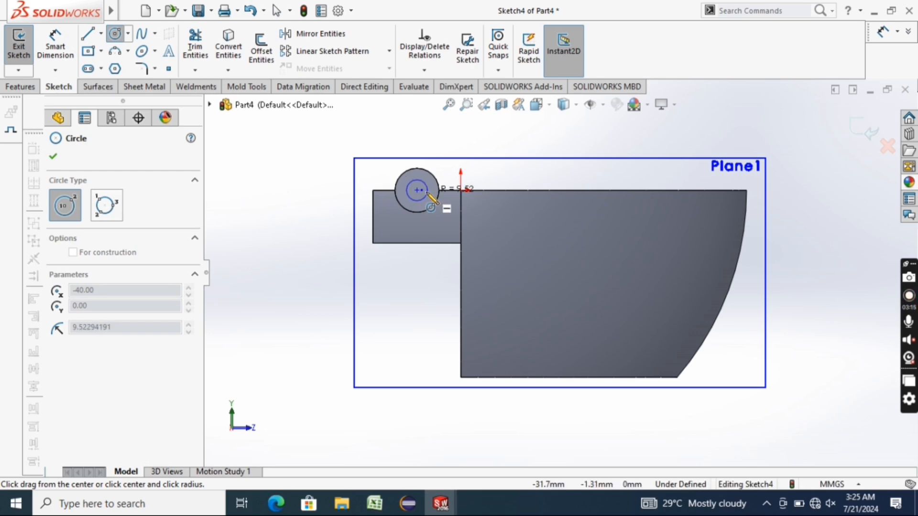
left_click(426, 192)
left_click(52, 47)
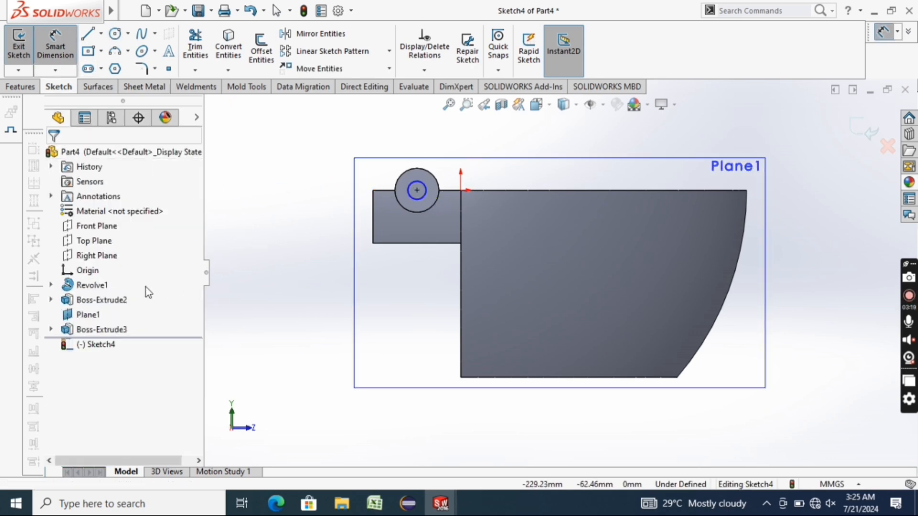
key("Escape")
- Leave the current sketch, reopen the circular boss's own sketch and set its circle diameter to 60 mm
left_click(51, 330)
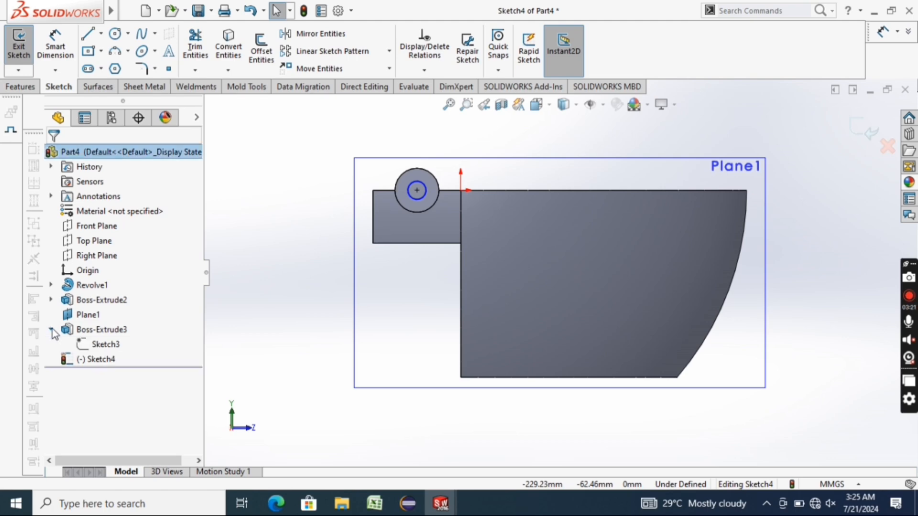
right_click(108, 345)
key("Escape")
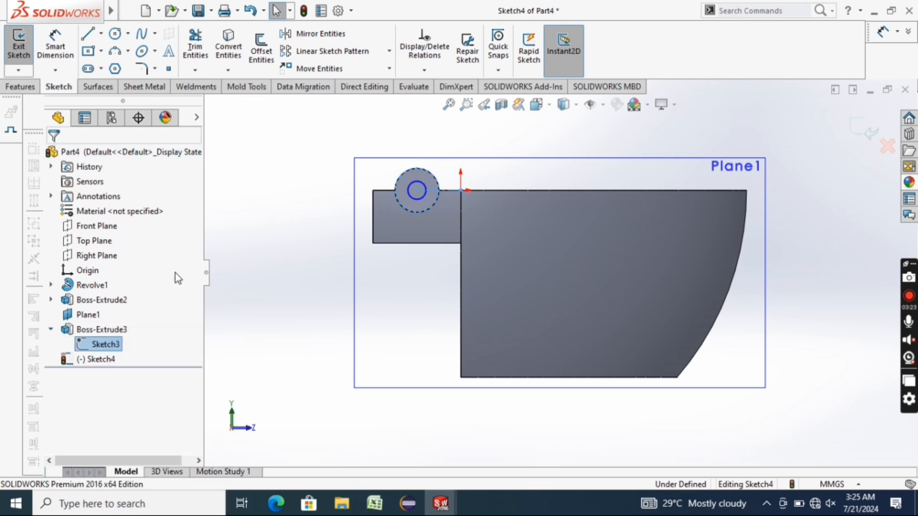
left_click(18, 46)
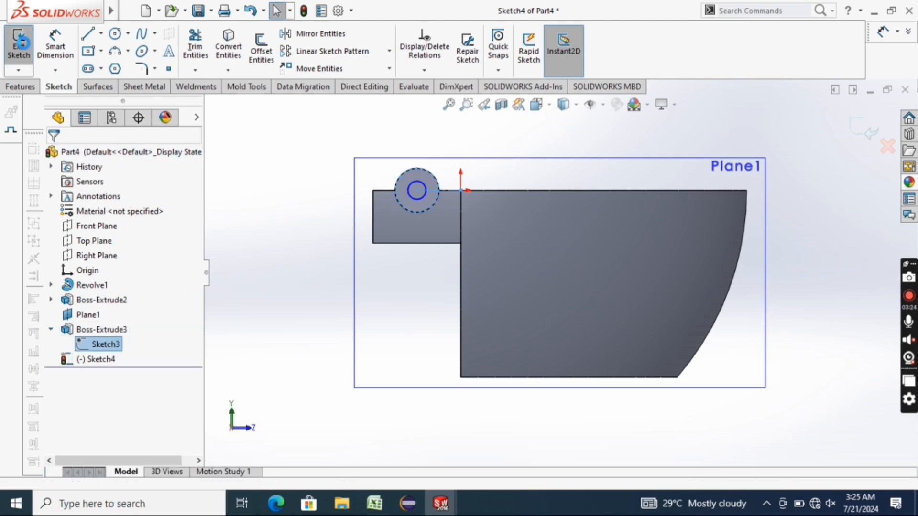
right_click(115, 346)
left_click(120, 263)
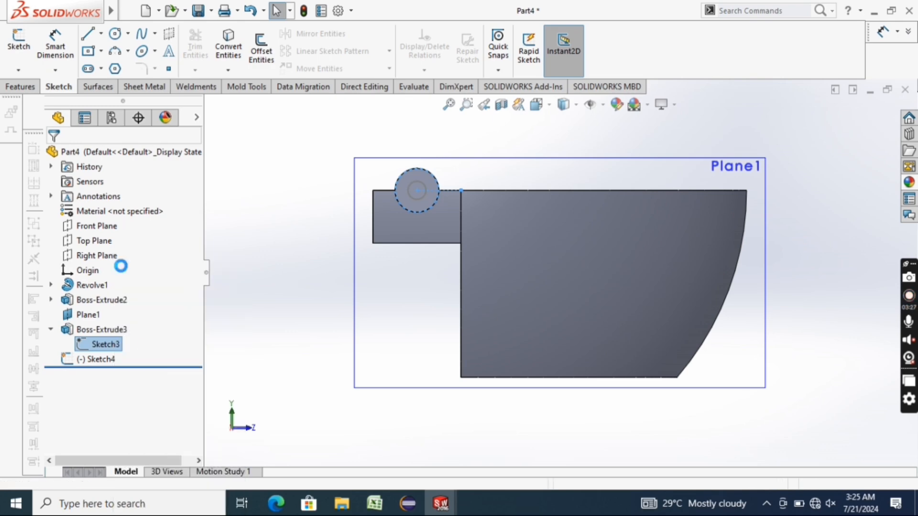
double_click(389, 212)
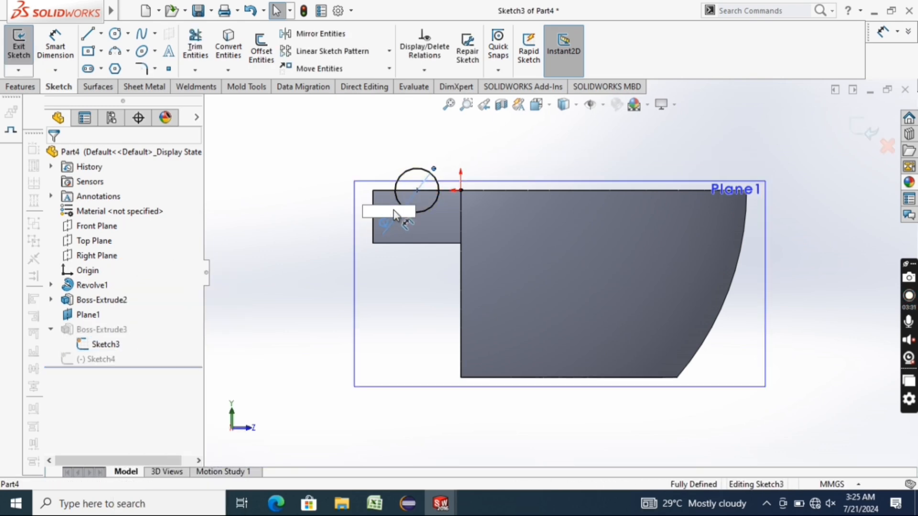
key("Return")
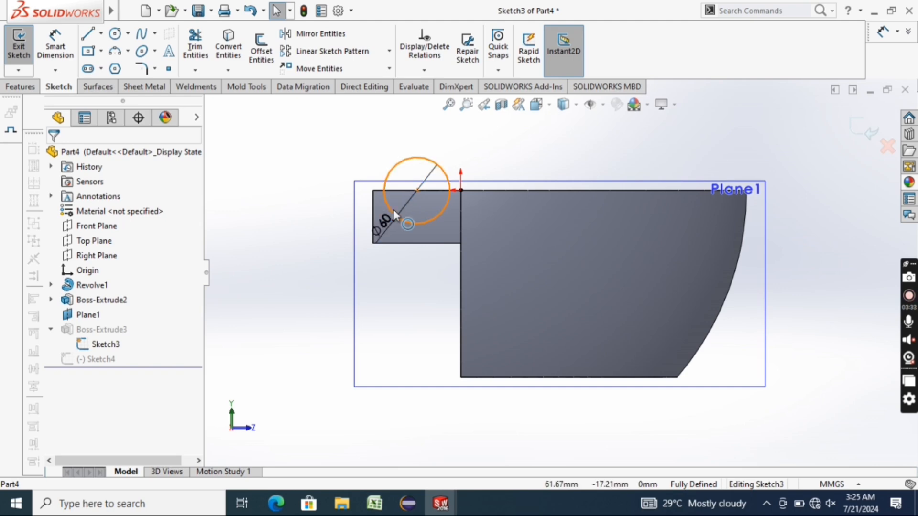
left_click(18, 46)
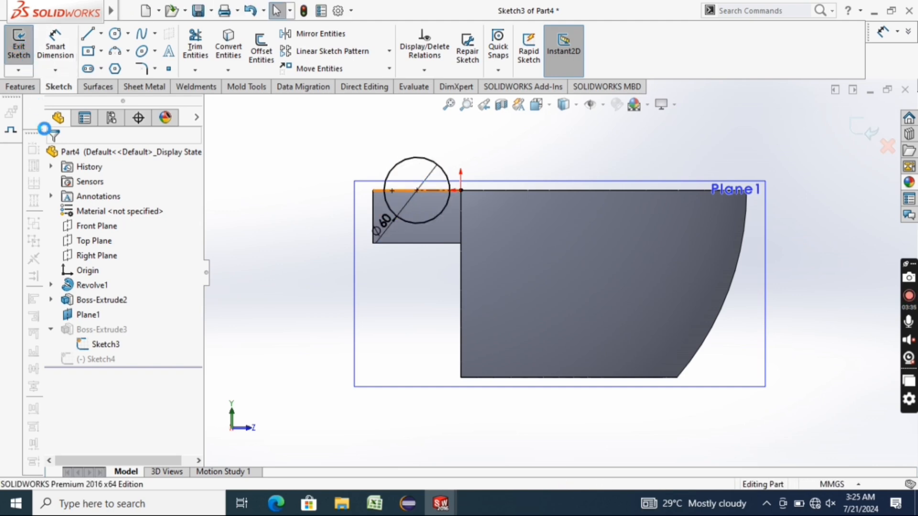
- Reopen the small inner circle's sketch on the boss face and dimension its diameter to 40 mm
right_click(105, 360)
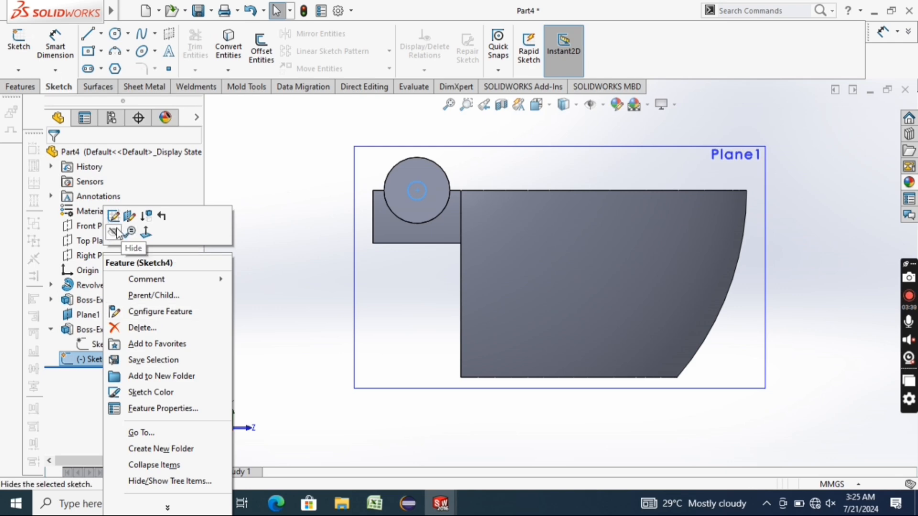
left_click(114, 216)
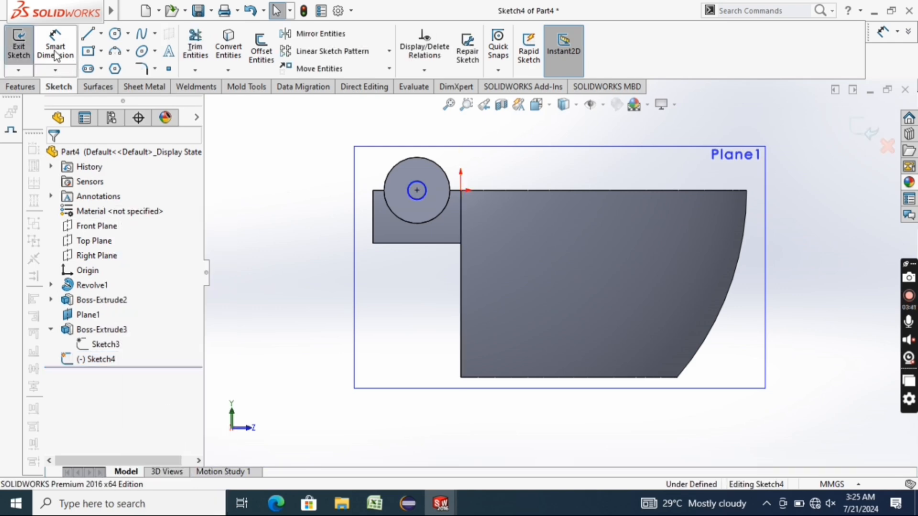
left_click(66, 67)
left_click(420, 200)
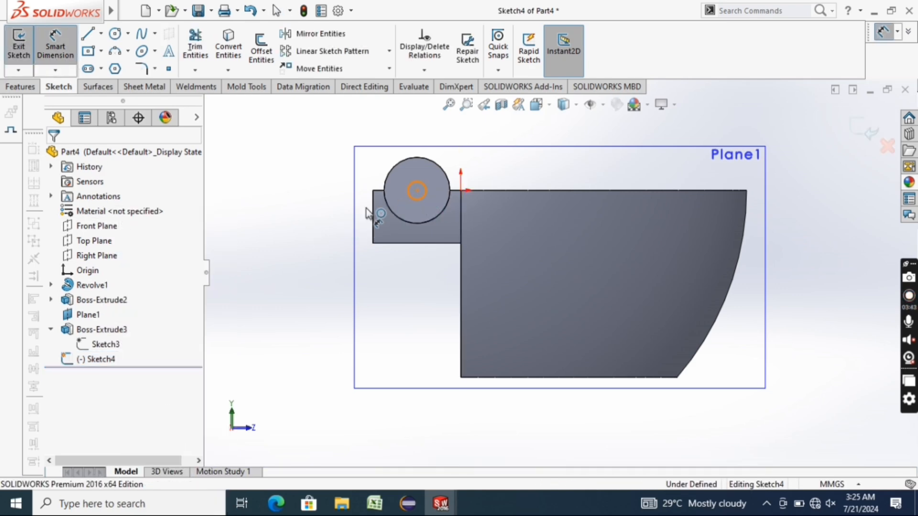
left_click(342, 203)
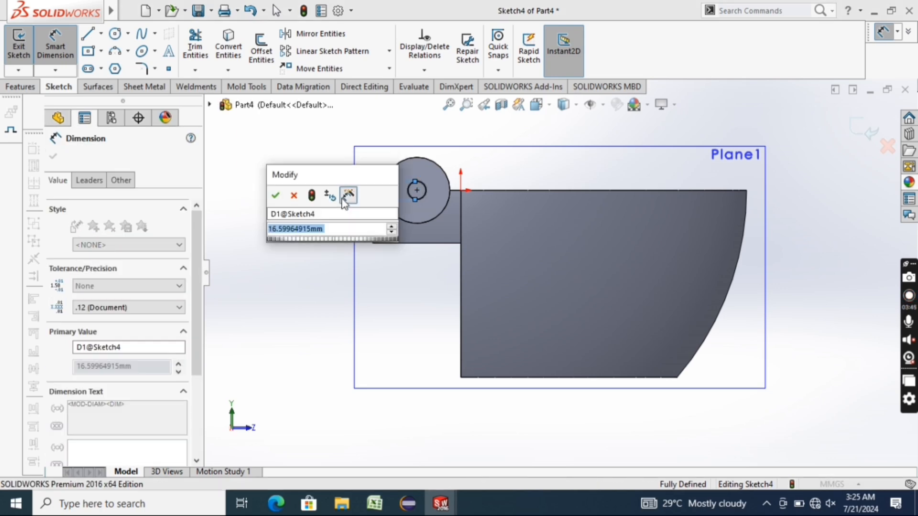
type("30")
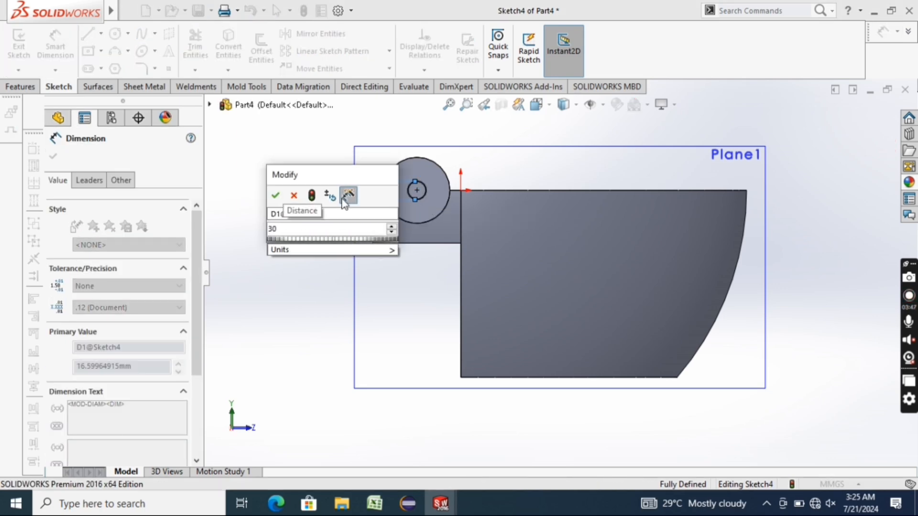
type("==")
key("BackSpace")
key("BackSpace")
key("BackSpace")
key("BackSpace")
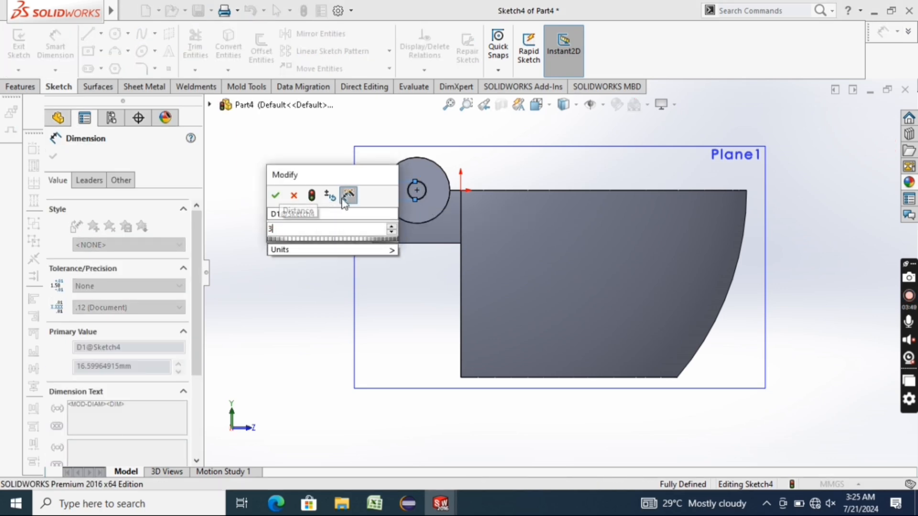
type("40")
key("Return")
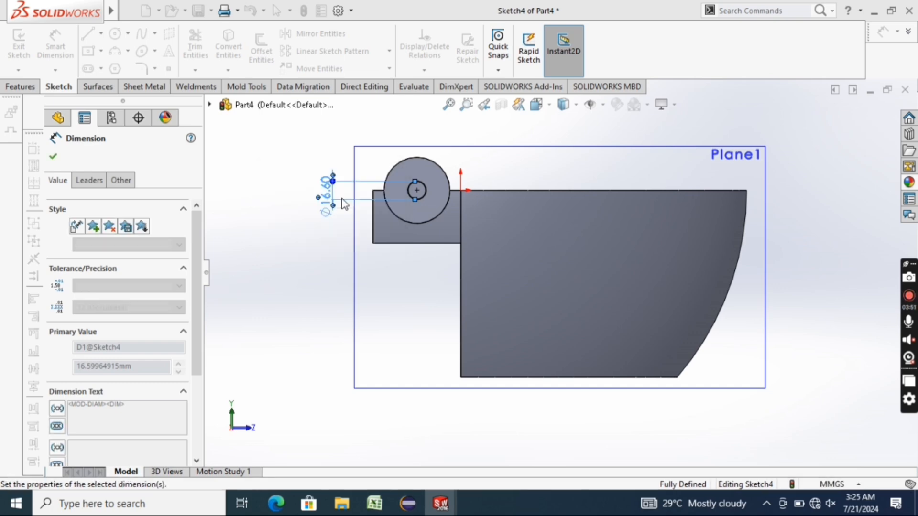
left_click(52, 159)
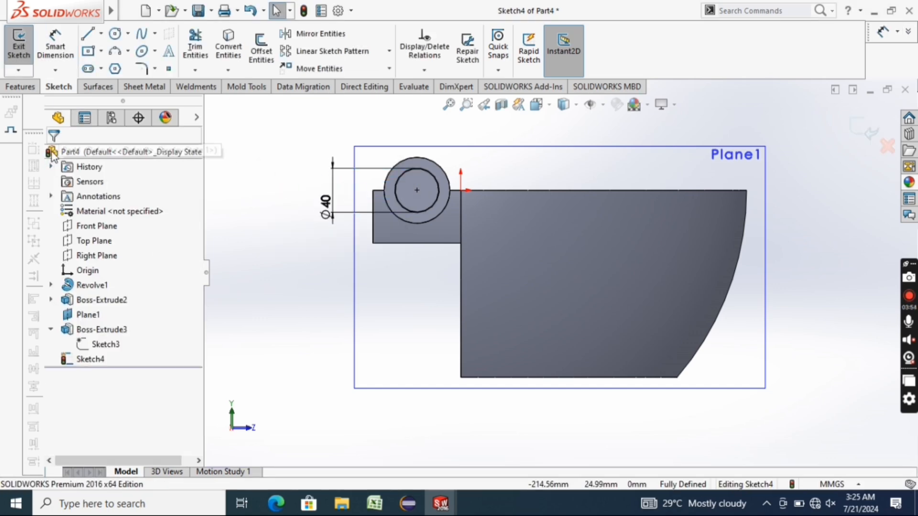
left_click(21, 88)
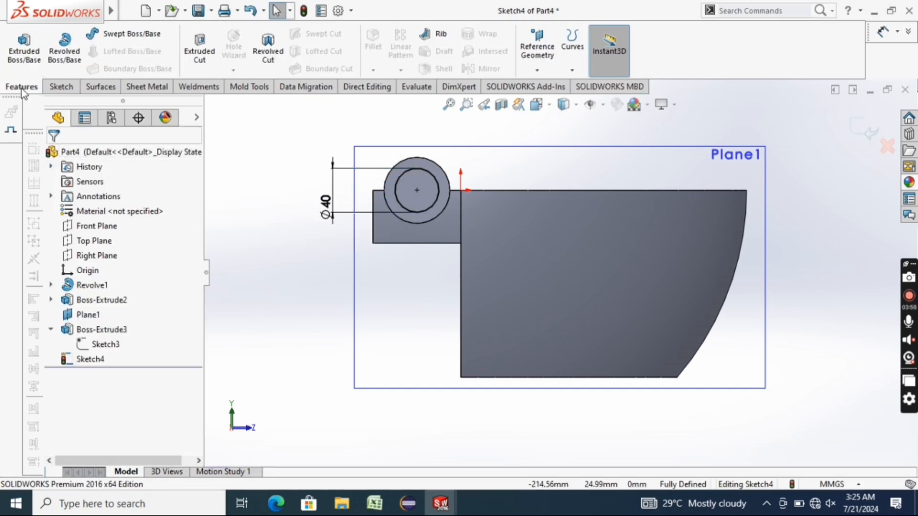
- Cut-extrude the 40 mm circle 10 mm deep through the circular boss
left_click(206, 59)
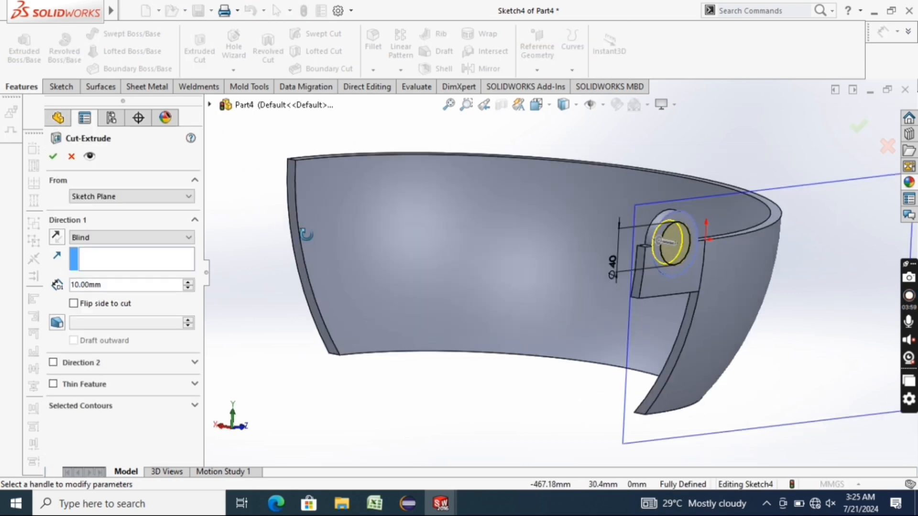
left_click(52, 157)
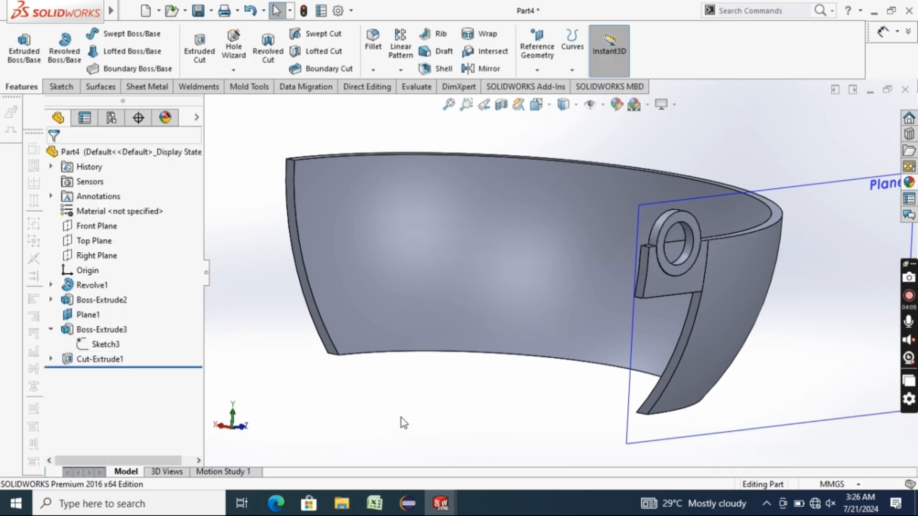
middle_click_drag(401, 418, 360, 401)
scroll(360, 401, "up", 1)
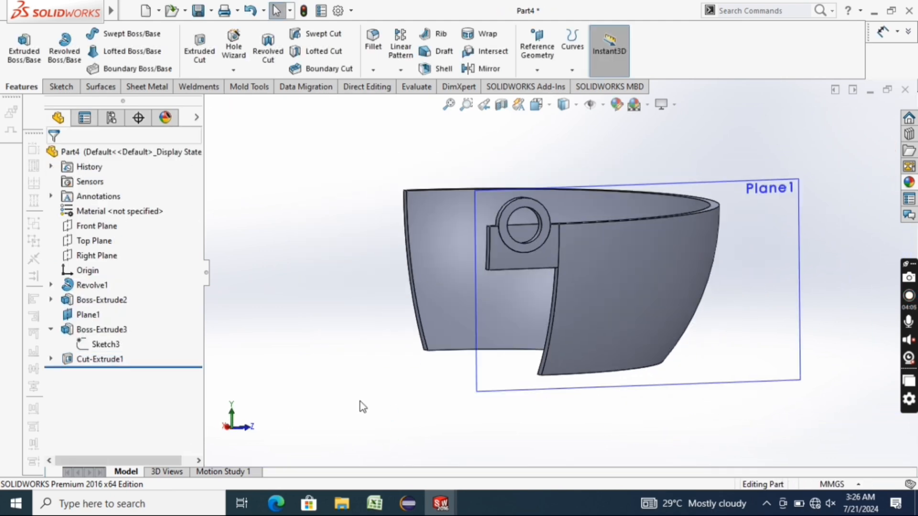
- Start a new sketch on the ring-shaped face of the circular boss, viewed normal to it
right_click(525, 234)
left_click(275, 252)
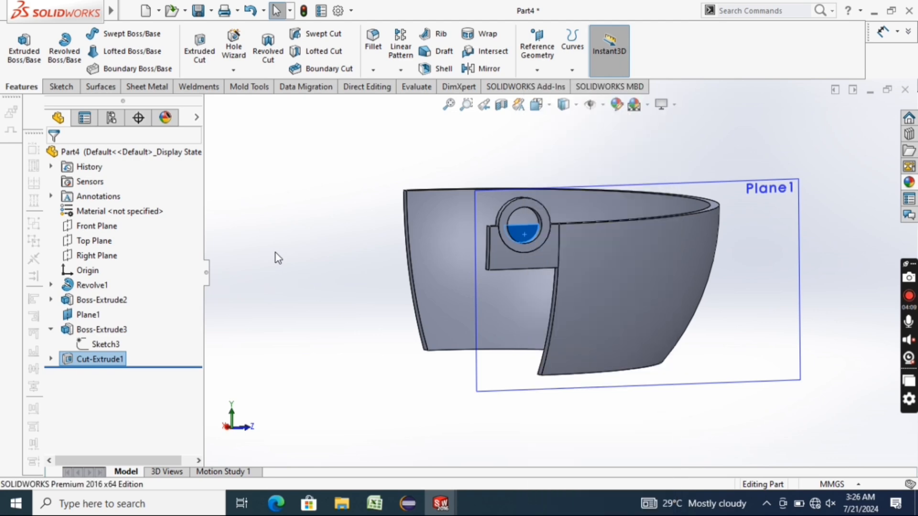
left_click(296, 241)
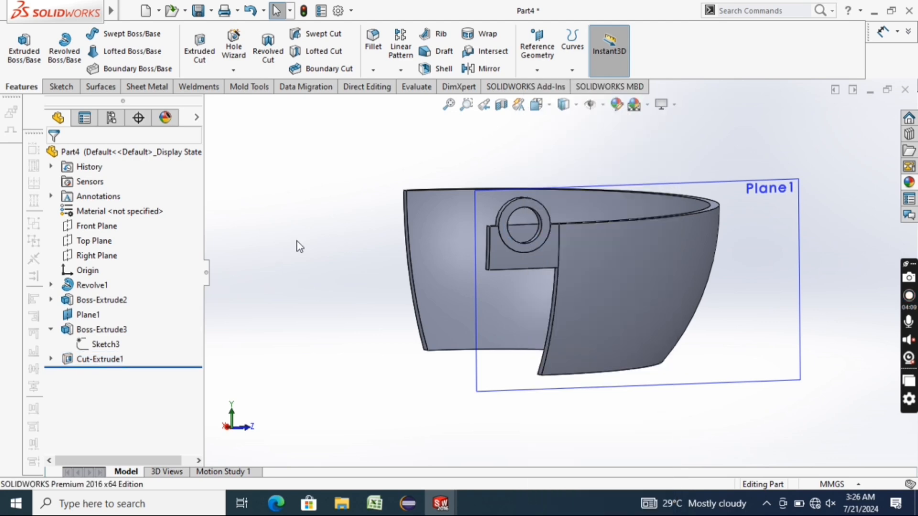
right_click(502, 228)
left_click(577, 127)
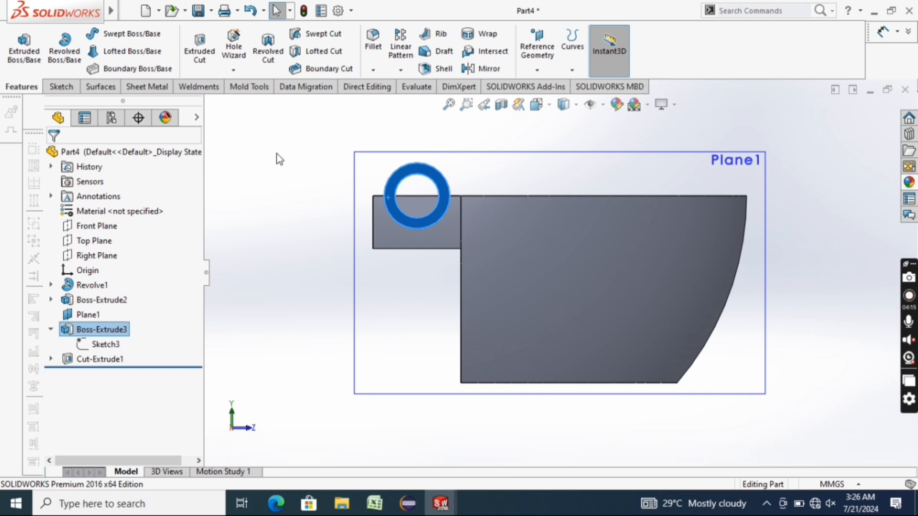
left_click(59, 86)
left_click(19, 48)
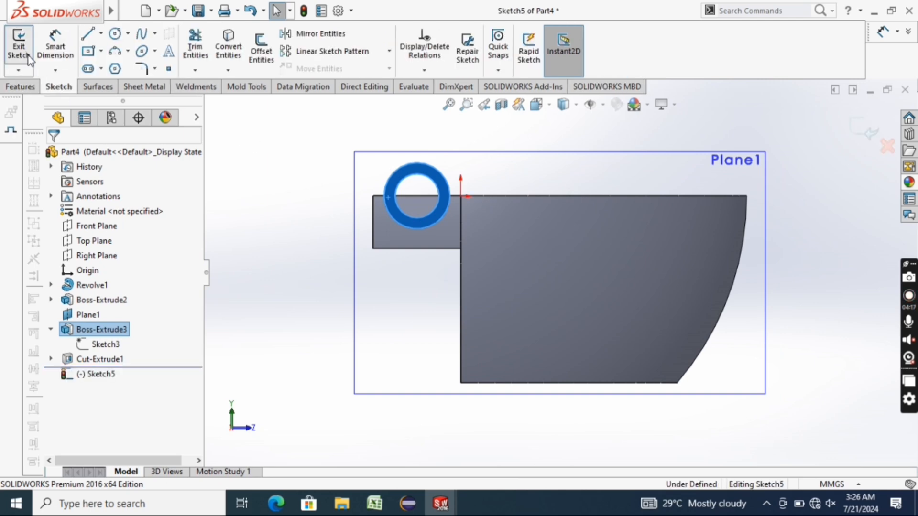
- Convert the ring face's outline, the hole's lower half arc and the tab's straight edge across the hole into sketch entities
left_click(241, 54)
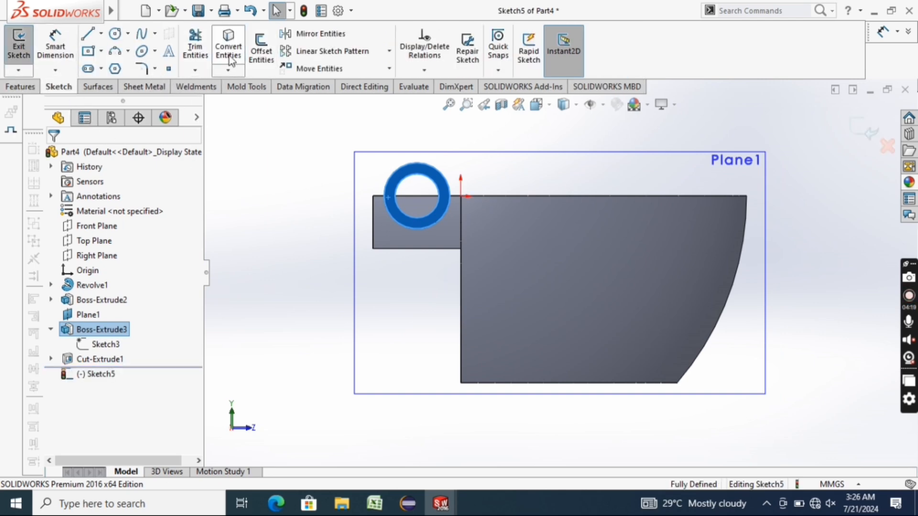
scroll(393, 200, "down", 2)
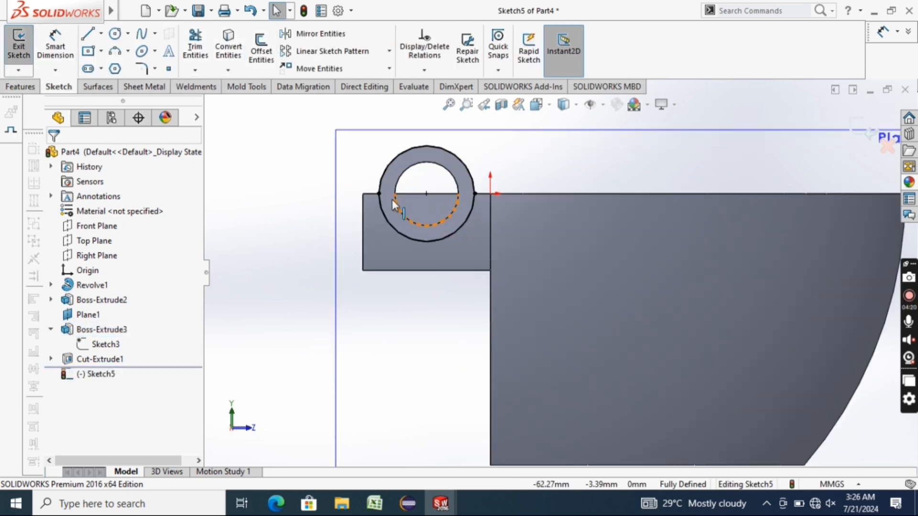
left_click(415, 223)
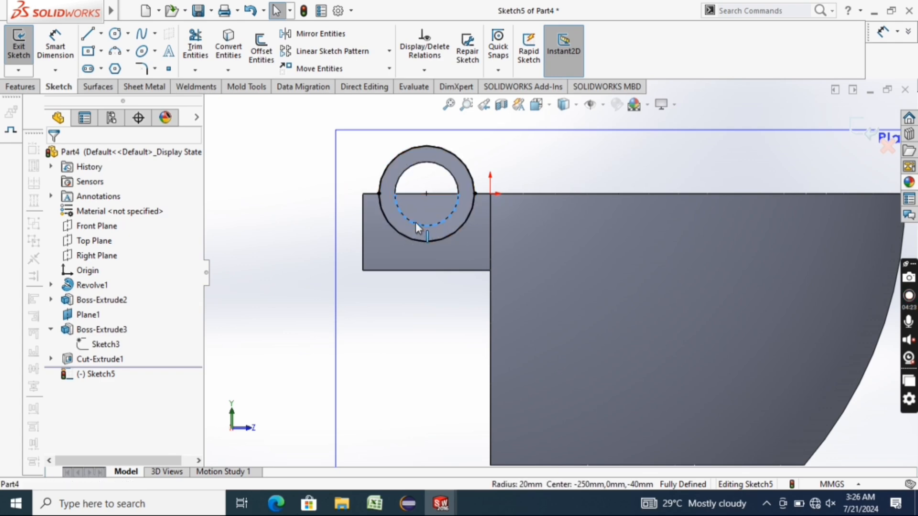
left_click(222, 41)
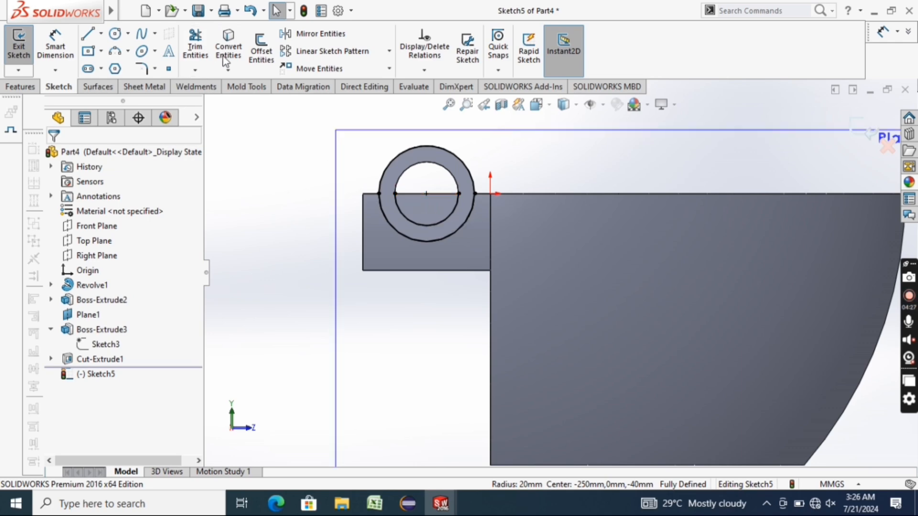
left_click(405, 194)
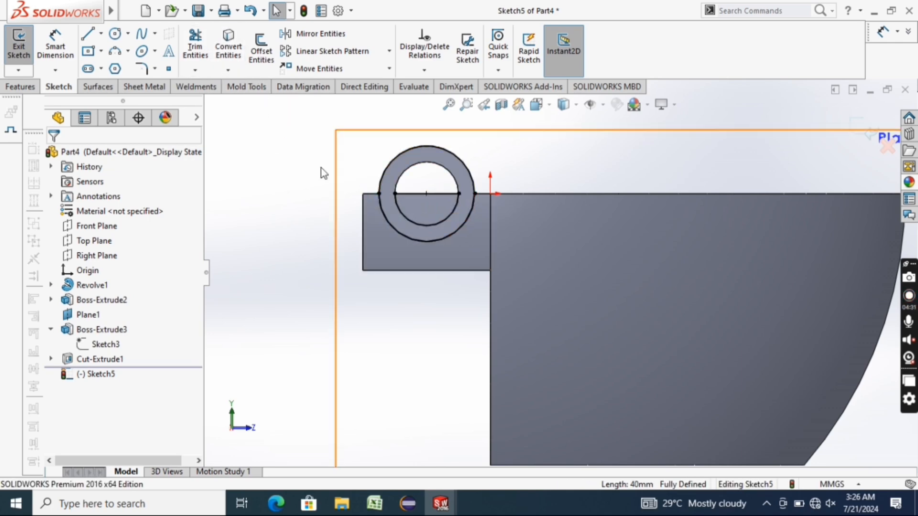
- Trim away the converted outer circle with Power trim, keeping only the closed half-circle inside the hole
left_click(204, 49)
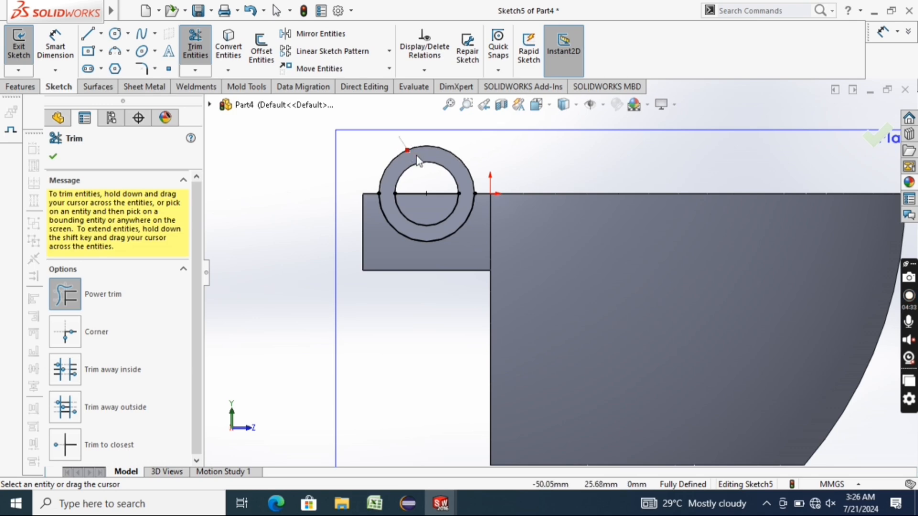
left_click_drag(398, 229, 368, 221)
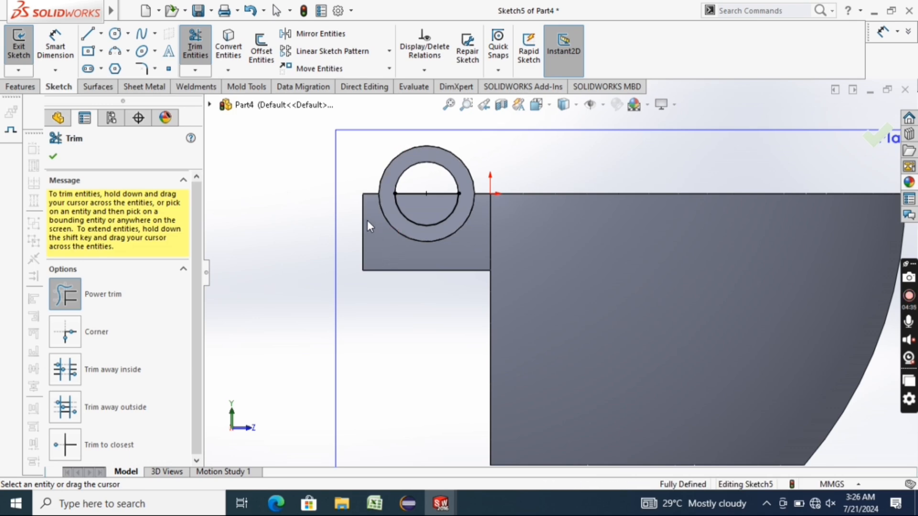
left_click(55, 154)
- Cut-extrude the half-circle profile 50 mm deep through the tab behind the ring boss
left_click(21, 90)
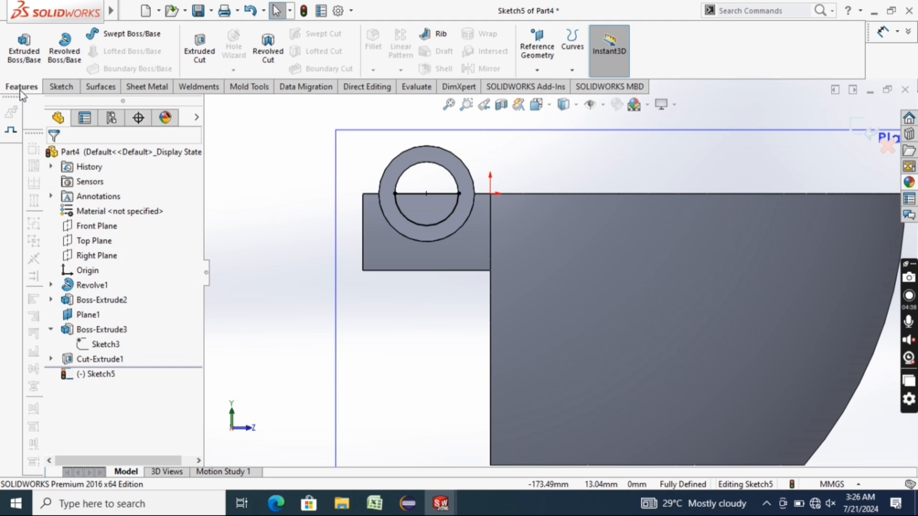
left_click(201, 53)
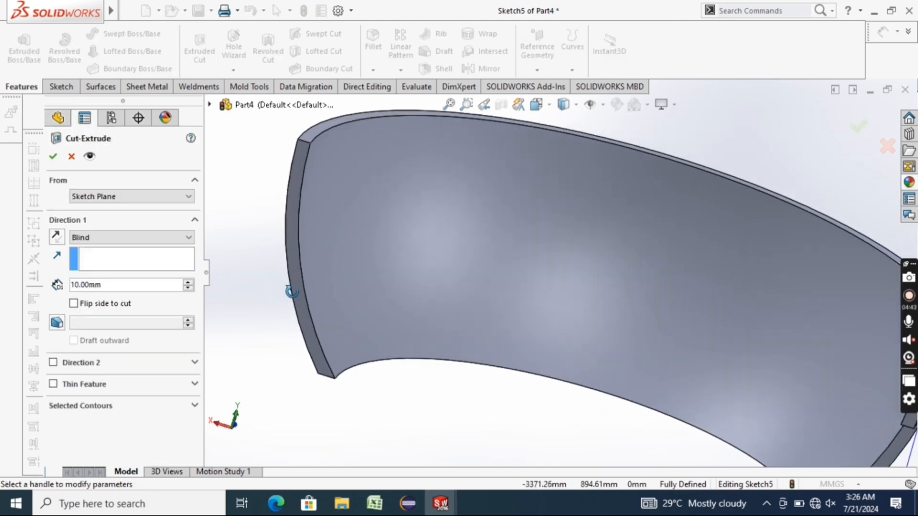
left_click(185, 283)
left_click(185, 282)
left_click(186, 282)
left_click(186, 281)
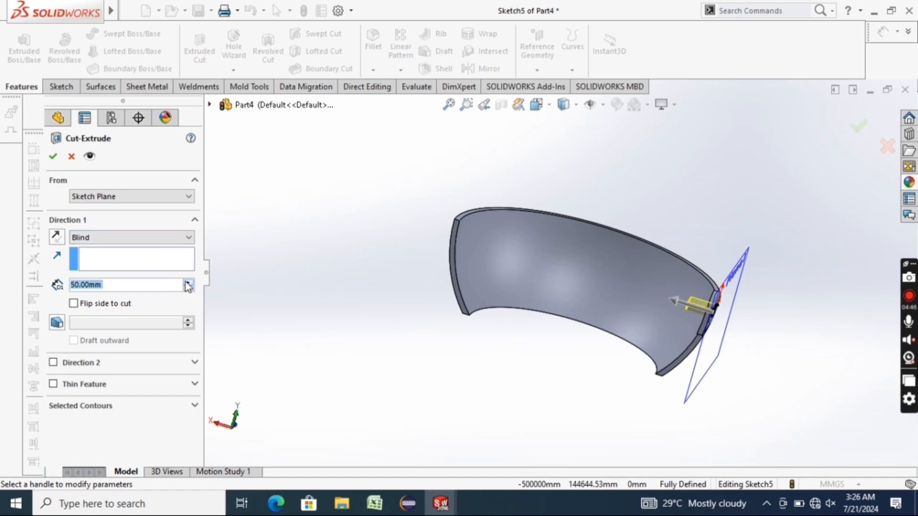
left_click(56, 154)
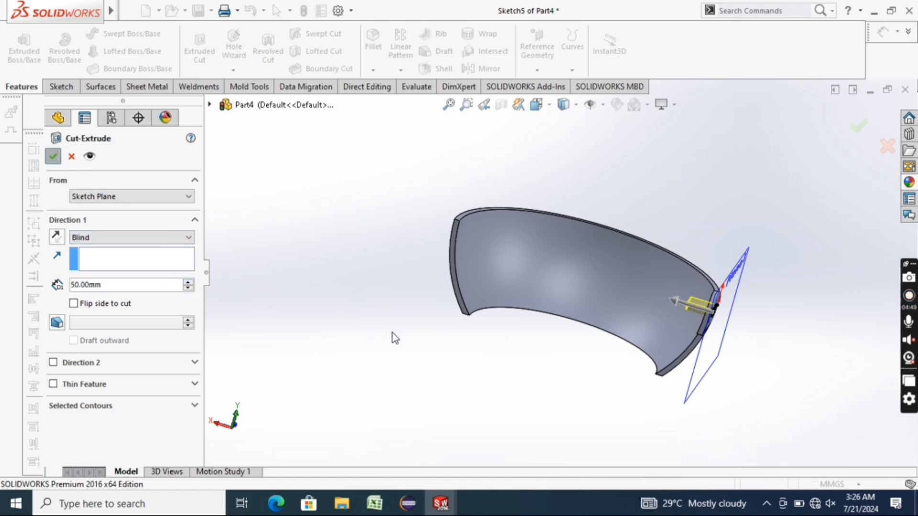
middle_click_drag(432, 364, 377, 298)
left_click(391, 295)
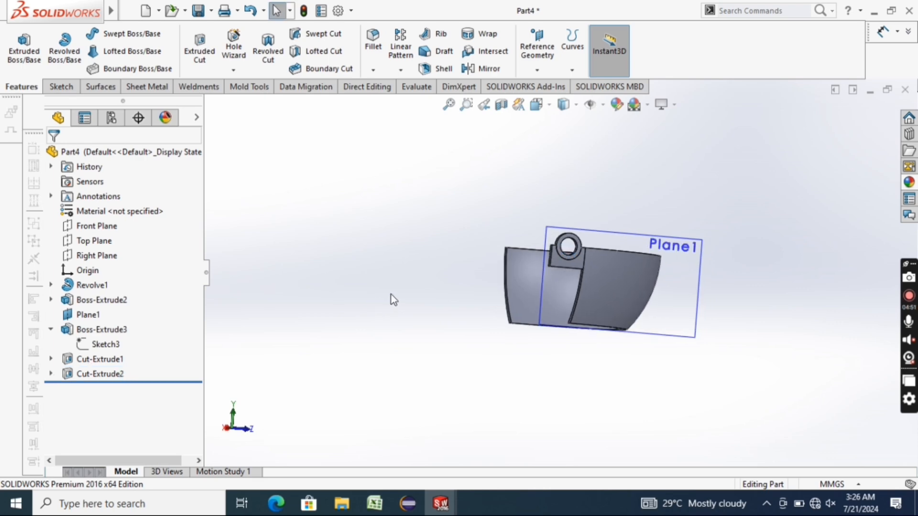
- Mirror the tab, the ring boss and both hole cuts about the Right Plane
scroll(451, 277, "down", 3)
scroll(717, 201, "up", 2)
scroll(660, 246, "down", 3)
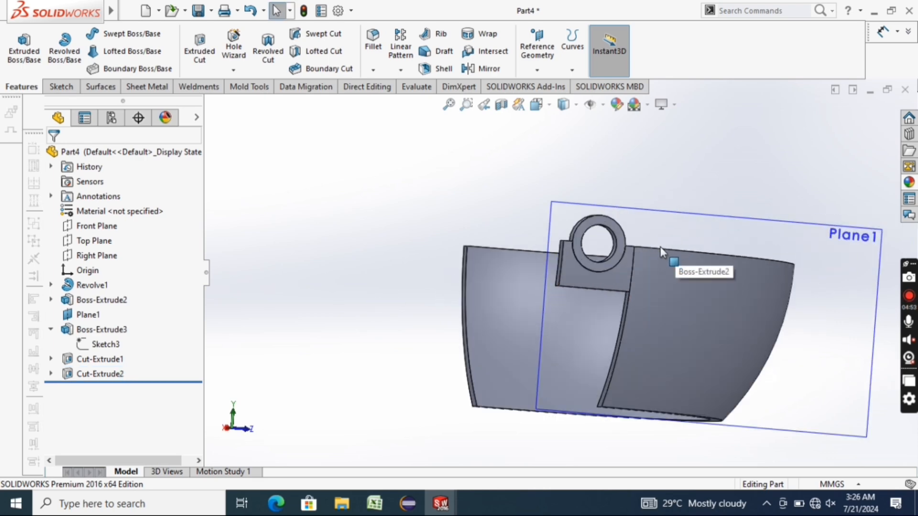
middle_click_drag(659, 246, 586, 227)
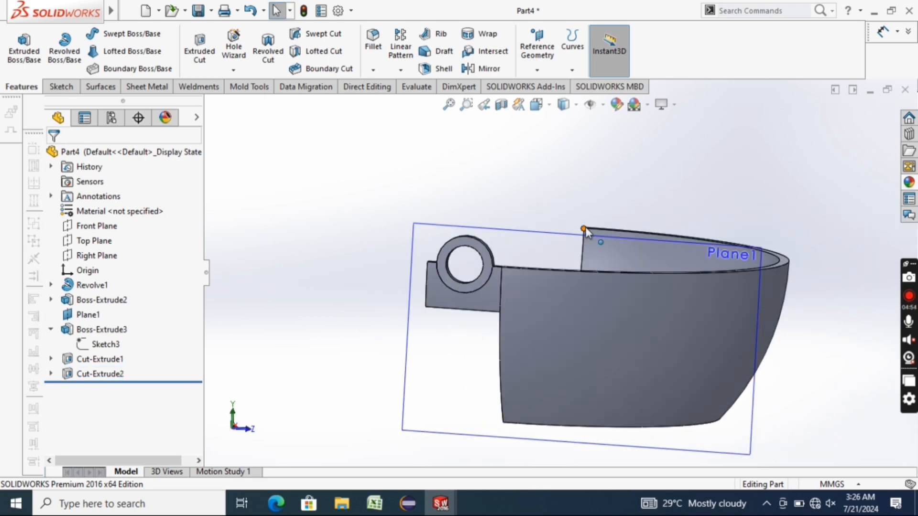
left_click(401, 70)
left_click(421, 120)
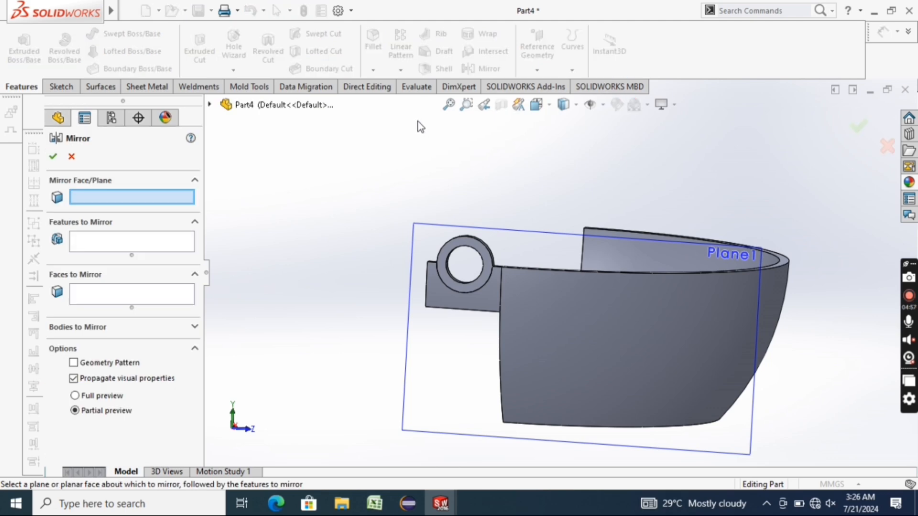
left_click(210, 104)
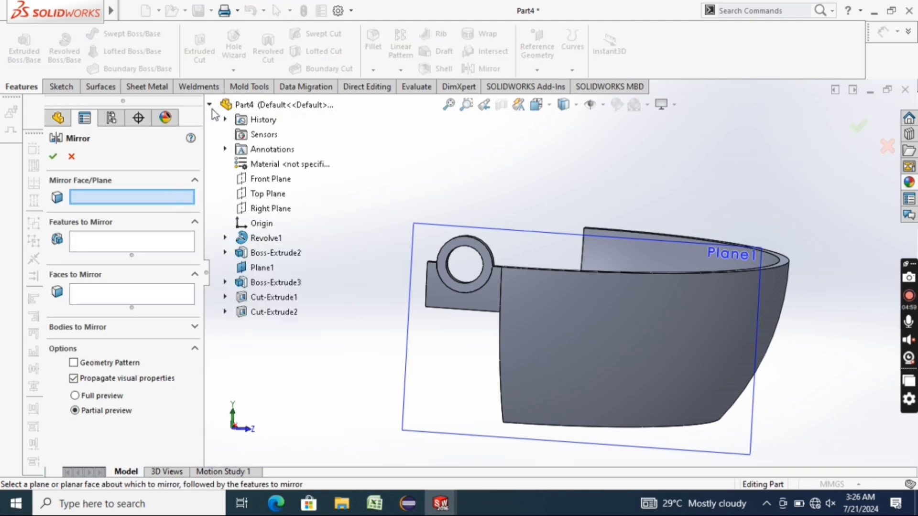
left_click(270, 209)
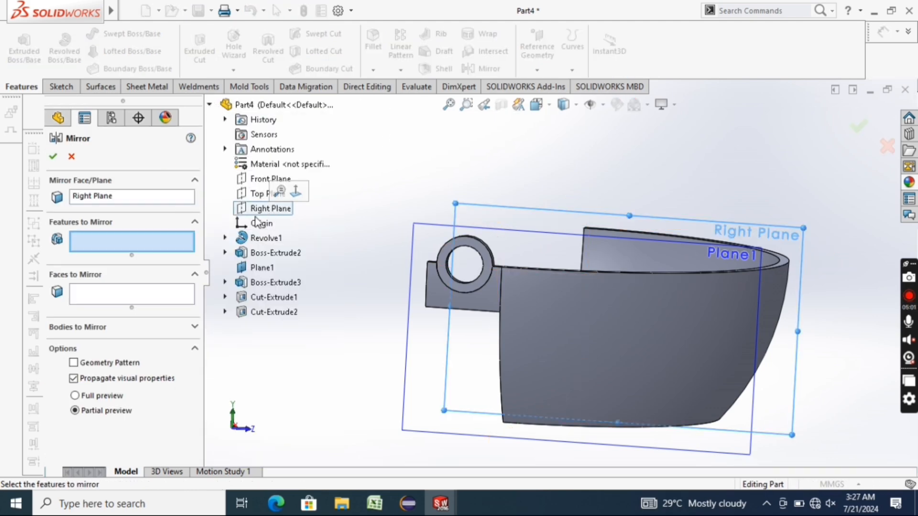
left_click(241, 313)
left_click(249, 298)
left_click(256, 283)
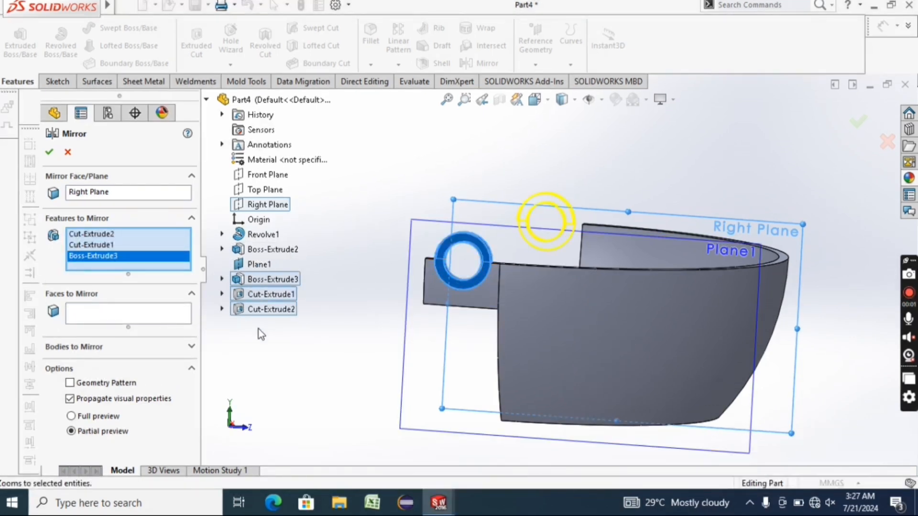
left_click(279, 250)
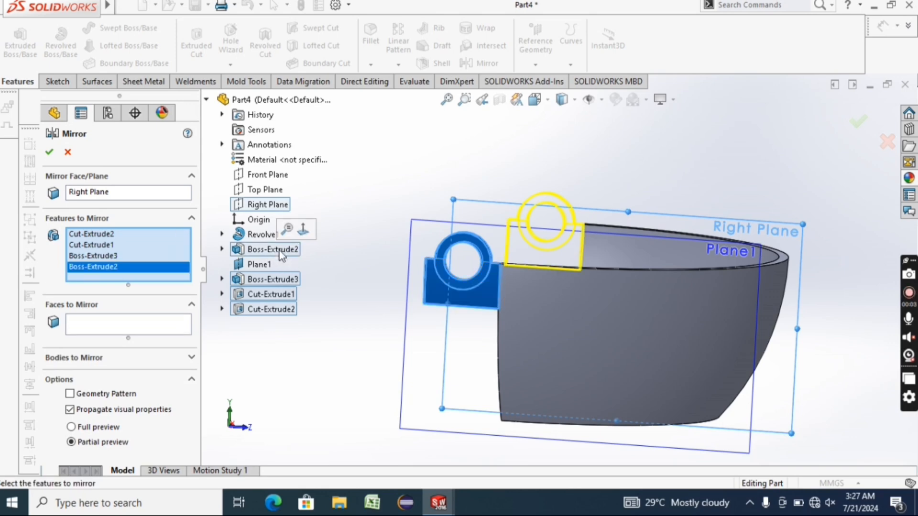
left_click(49, 153)
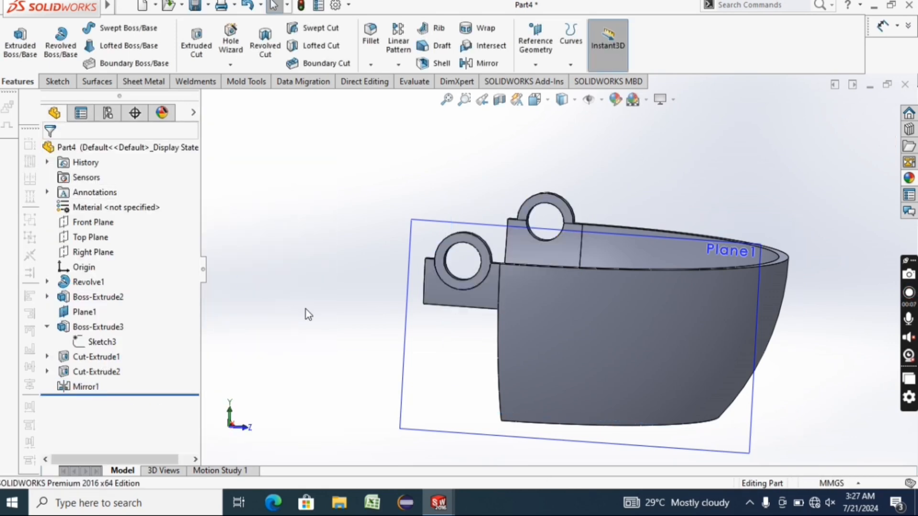
- Assign the Glass material from Other Non-metals to the part and close the material settings
mouse_move(306, 309)
middle_mouse_down()
mouse_move(330, 327)
mouse_move(308, 319)
middle_mouse_up()
scroll(308, 319, "up", 1)
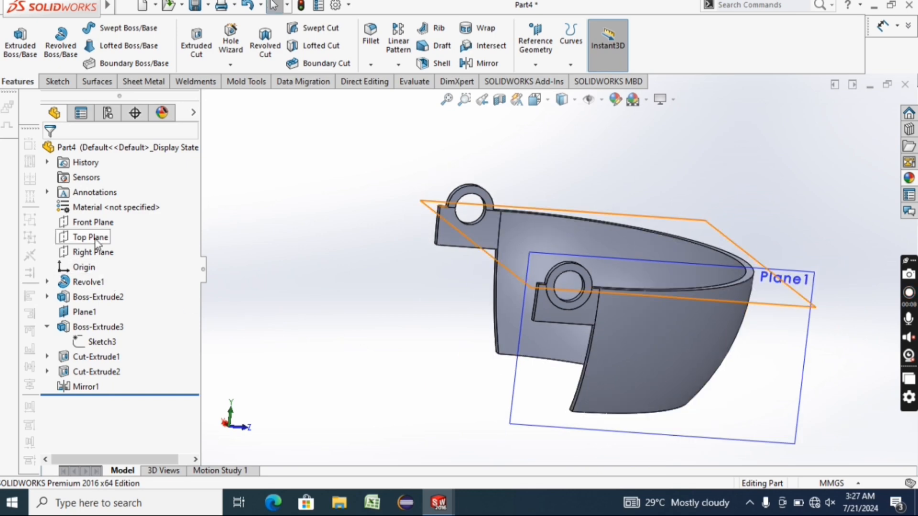
right_click(113, 209)
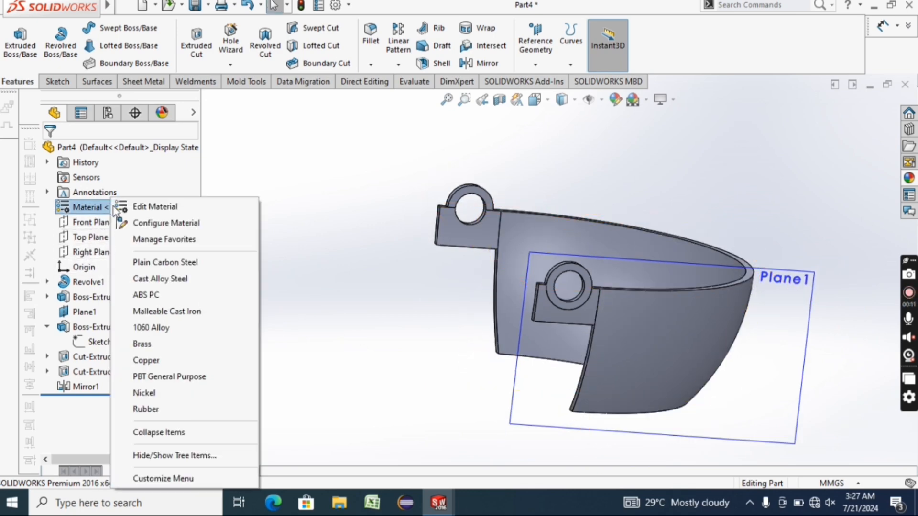
left_click(130, 205)
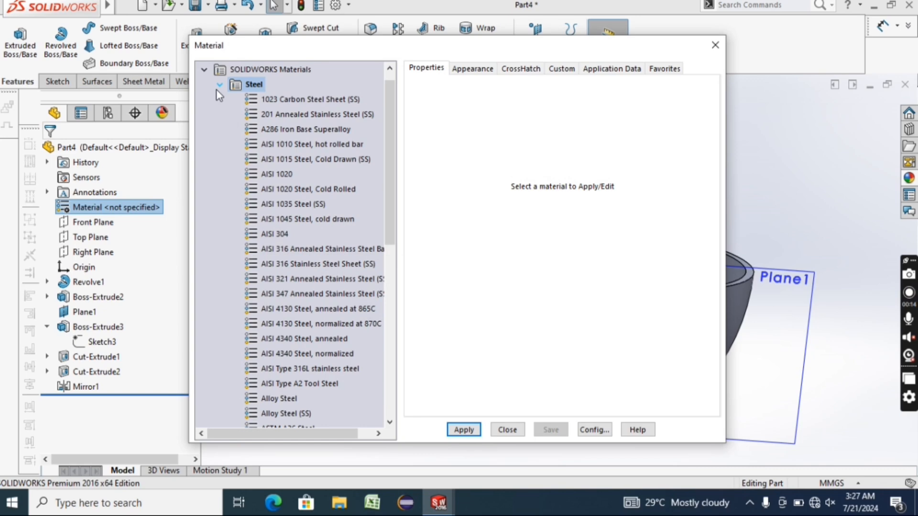
left_click(218, 87)
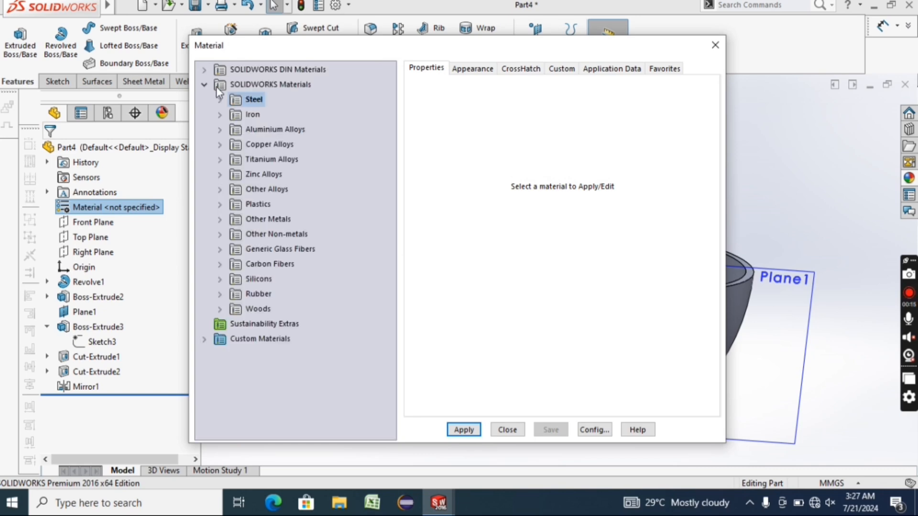
double_click(227, 249)
left_click(220, 250)
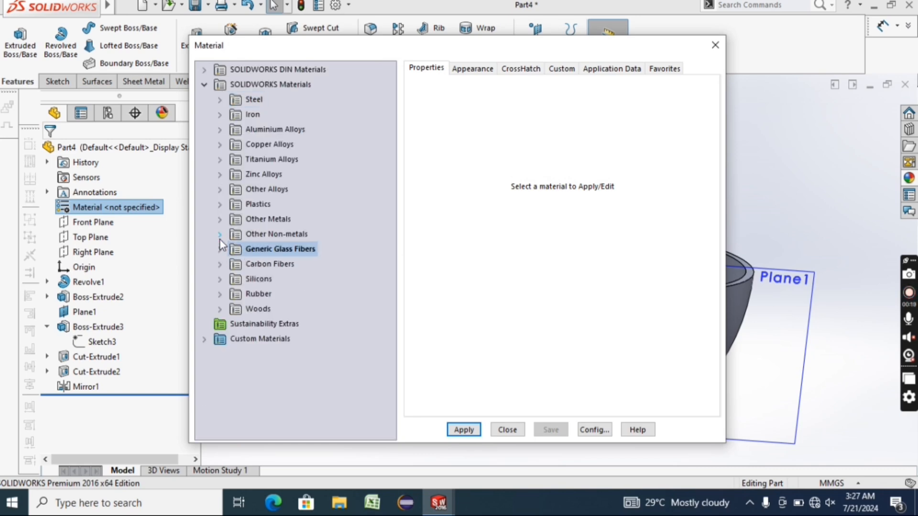
left_click(219, 235)
left_click(258, 292)
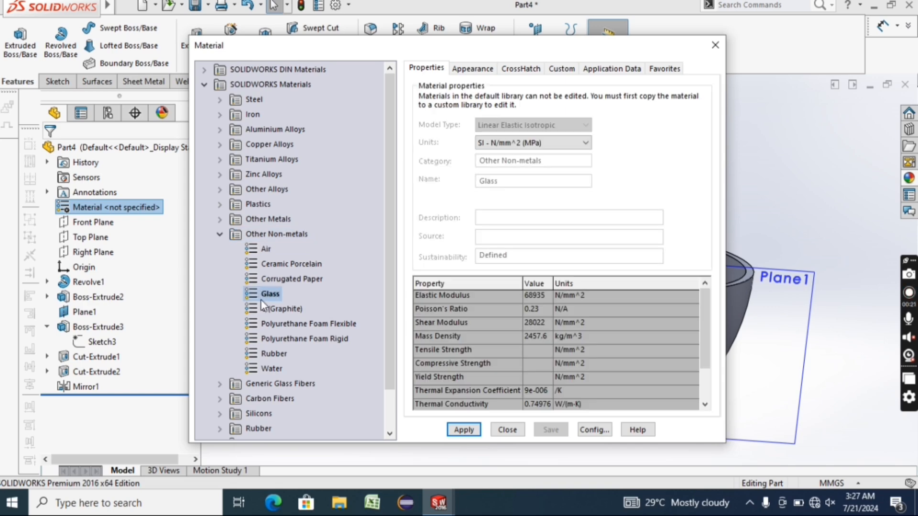
left_click(463, 430)
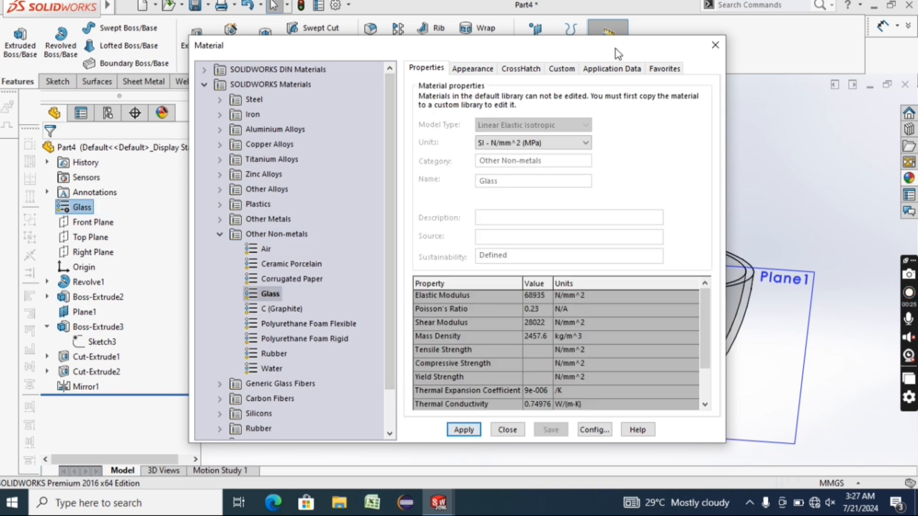
left_click(712, 46)
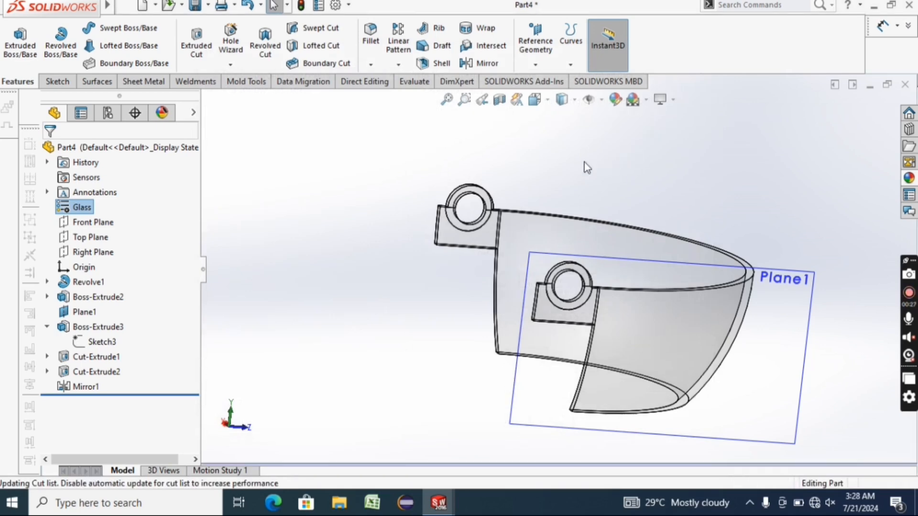
middle_click_drag(587, 168, 469, 163)
scroll(468, 162, "up", 1)
left_click(616, 101)
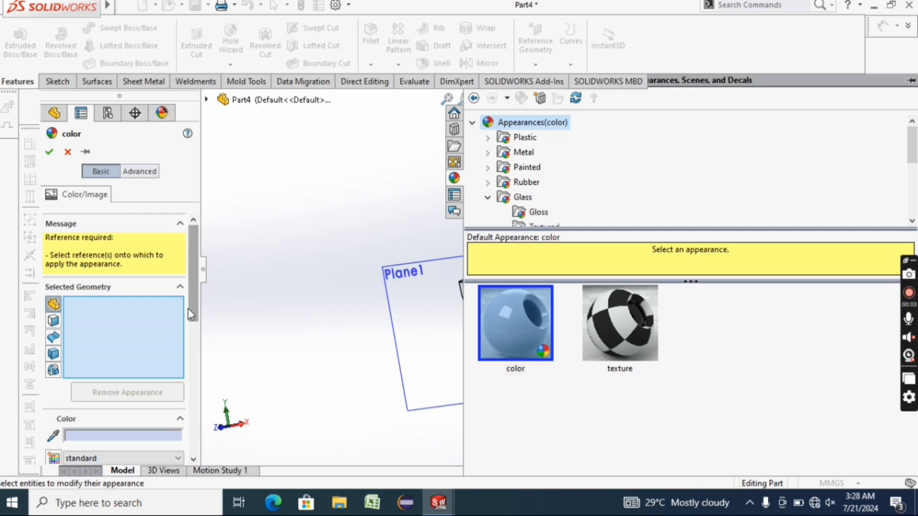
scroll(189, 311, "down", 3)
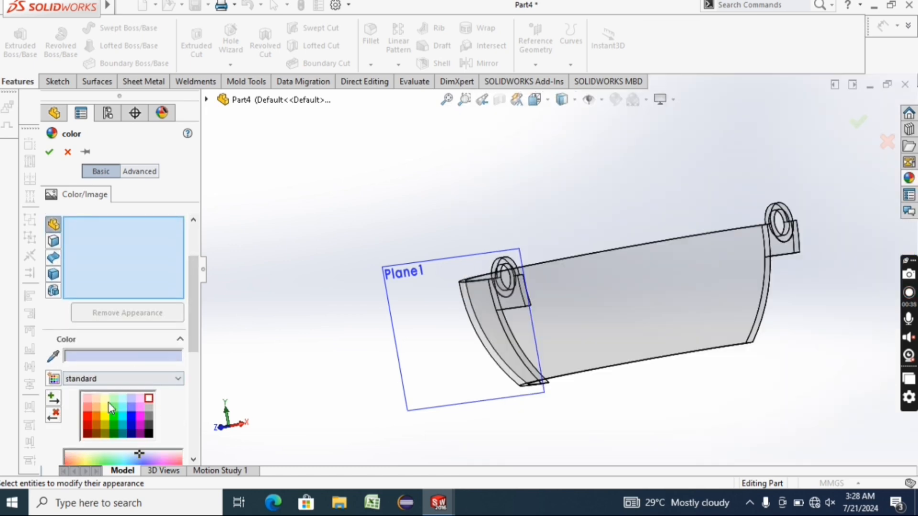
left_click(149, 416)
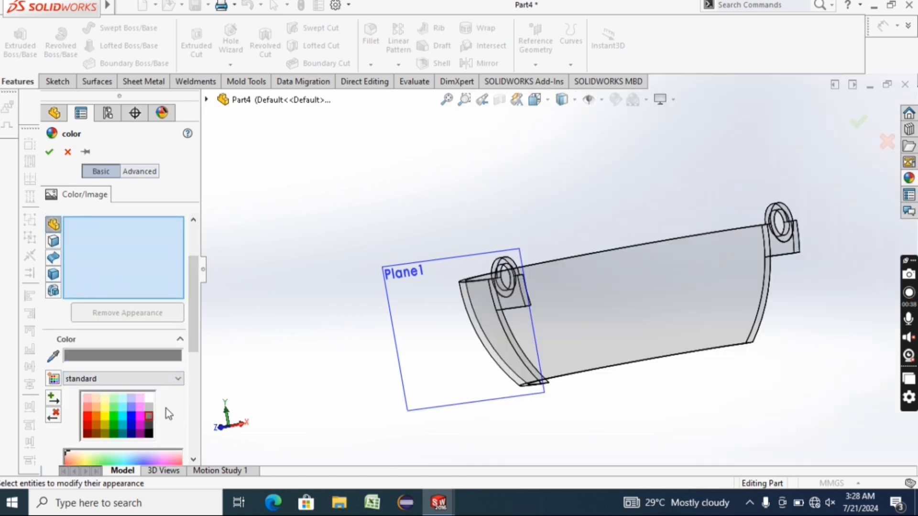
left_click(498, 342)
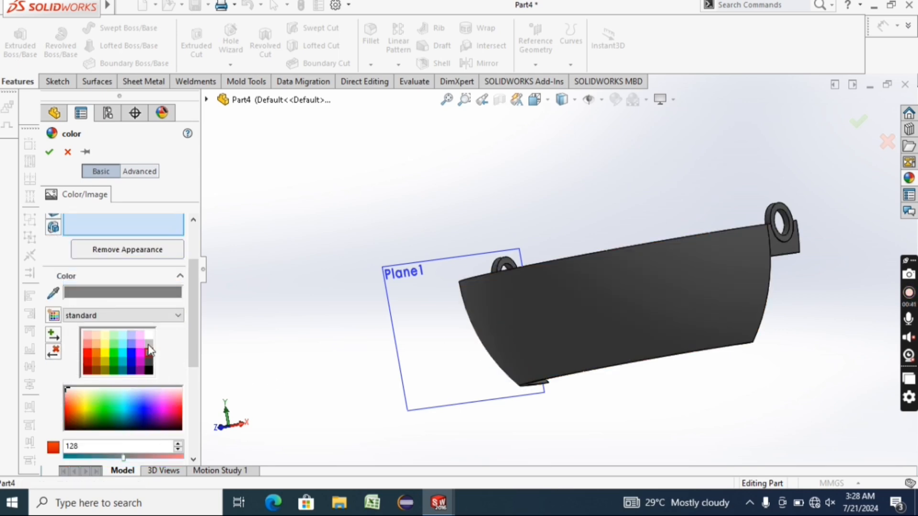
left_click(149, 345)
left_click(149, 336)
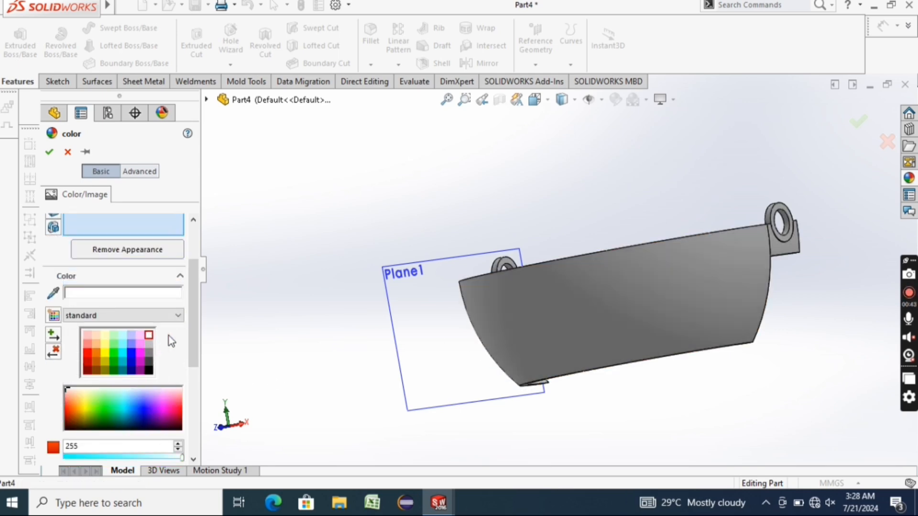
middle_click_drag(334, 328, 335, 361)
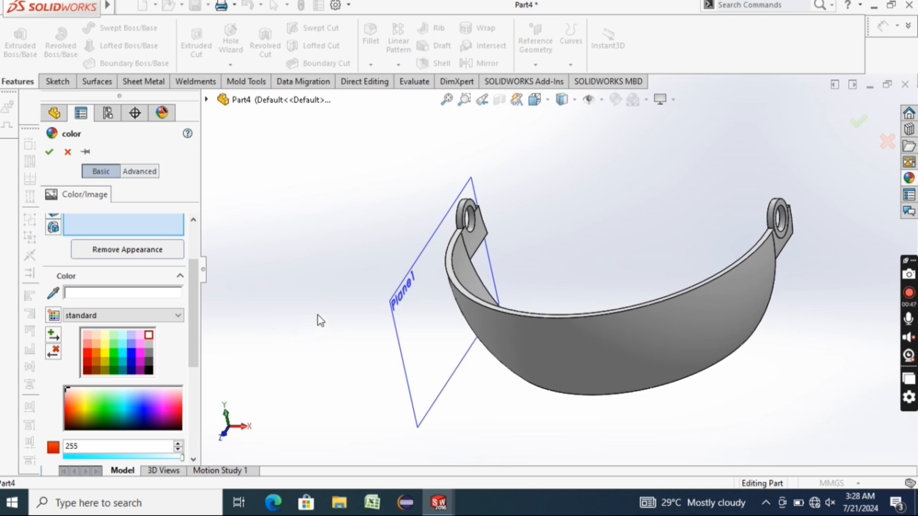
left_click(69, 152)
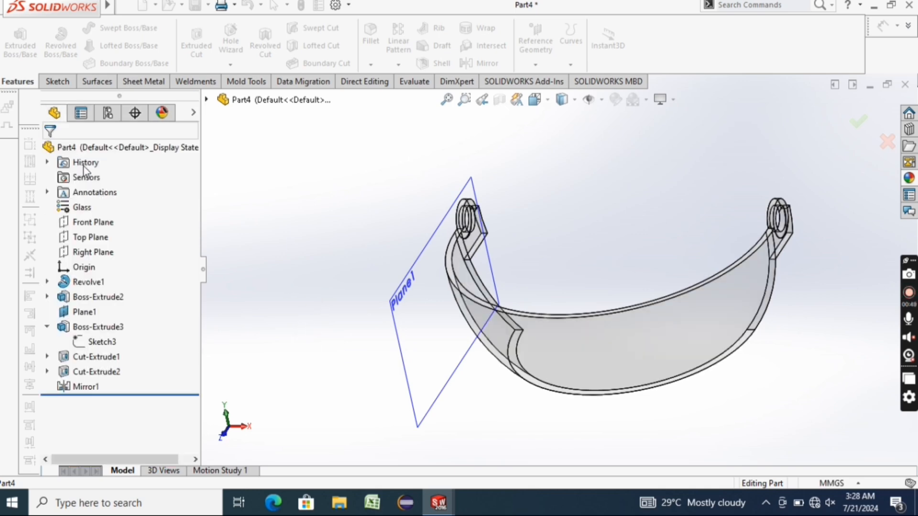
- Recolour the part's clear glass appearance to black from the standard colour palette and accept it
left_click(617, 100)
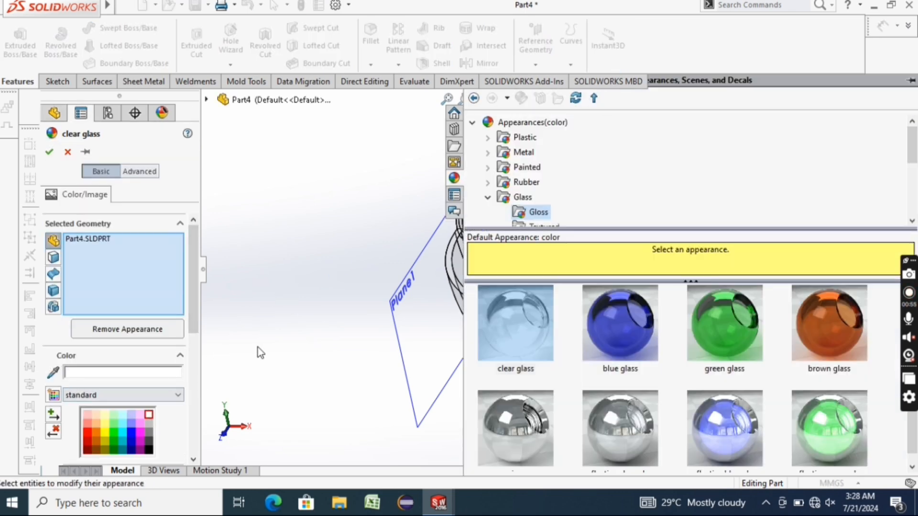
left_click(474, 98)
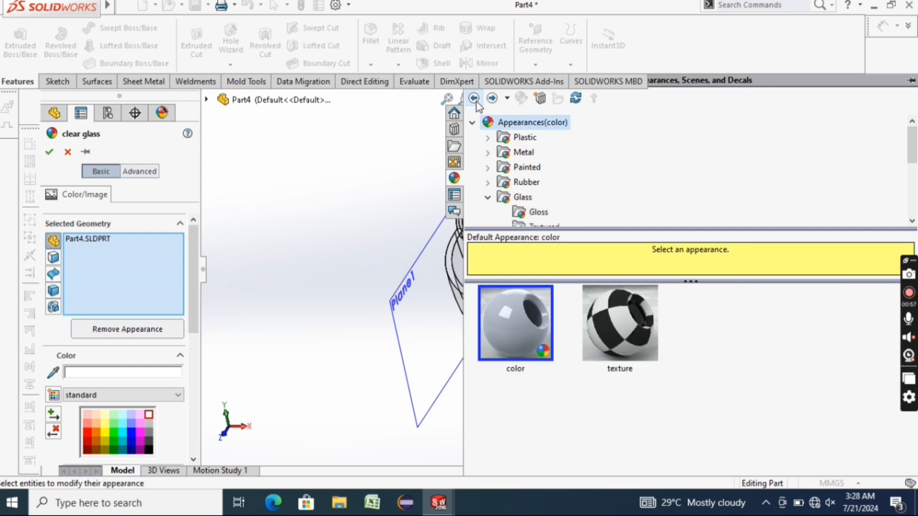
left_click(473, 98)
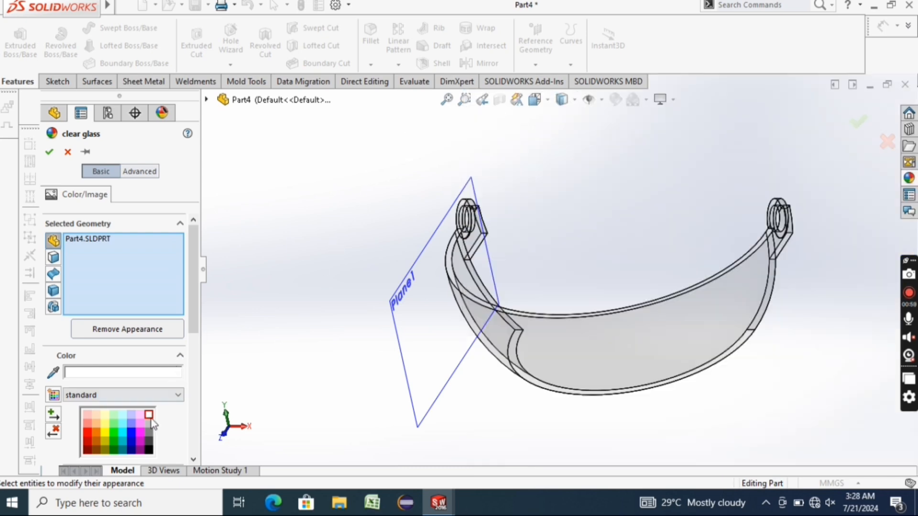
left_click(146, 422)
left_click(145, 434)
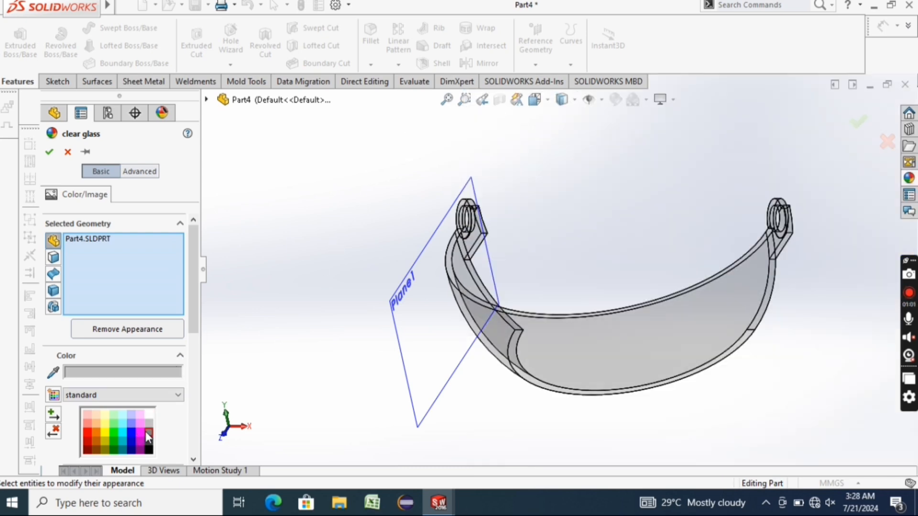
left_click(150, 444)
left_click(150, 448)
middle_click_drag(268, 411, 383, 365)
scroll(455, 340, "down", 2)
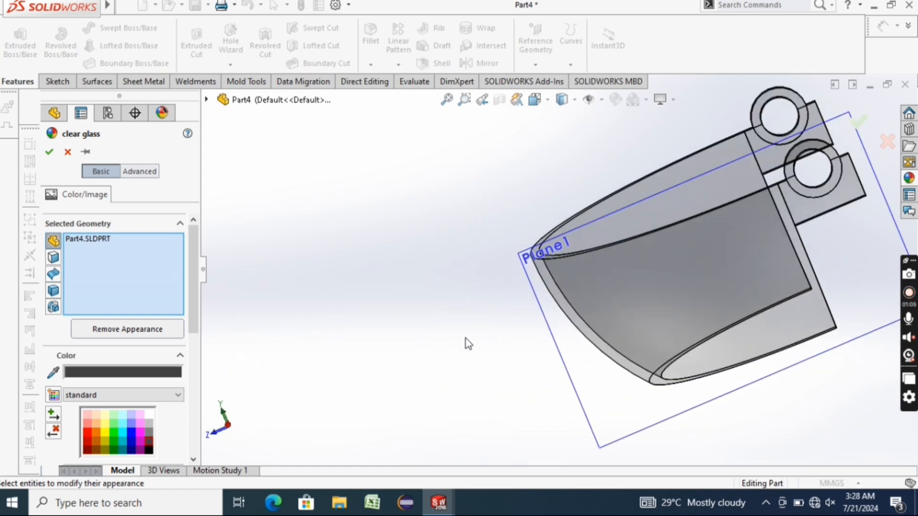
left_click(140, 450)
left_click(150, 450)
middle_click_drag(372, 297, 298, 310)
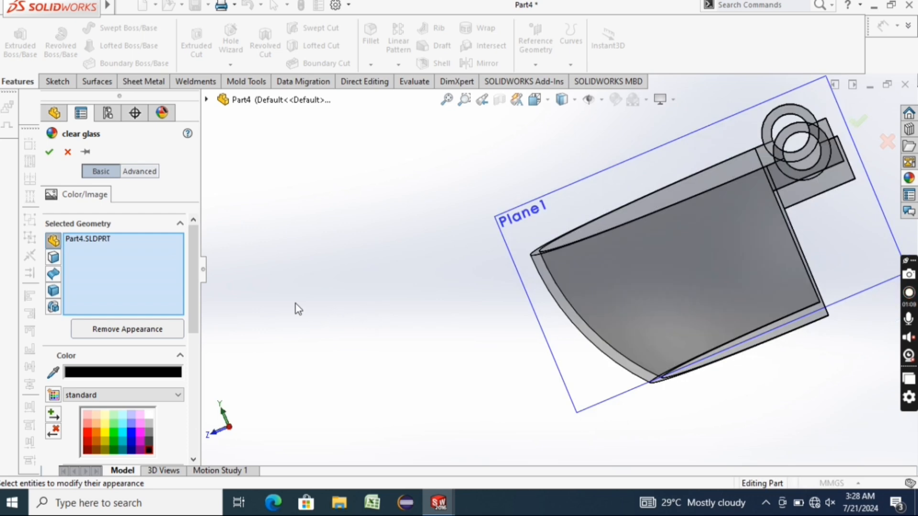
left_click(48, 153)
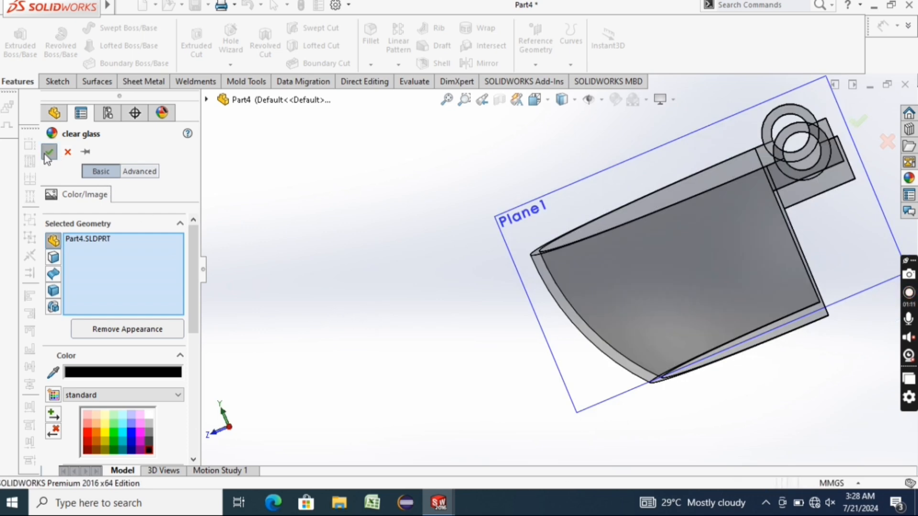
- Save the visor part under the file name Part4 in the helmet folder
scroll(378, 265, "down", 2)
middle_click_drag(465, 283, 308, 292)
scroll(671, 286, "up", 1)
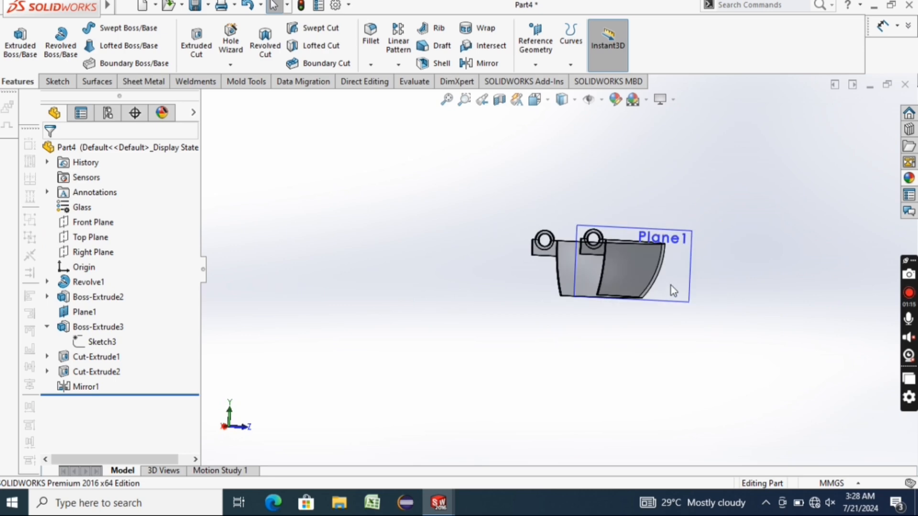
scroll(687, 283, "down", 4)
middle_click_drag(687, 284, 643, 289)
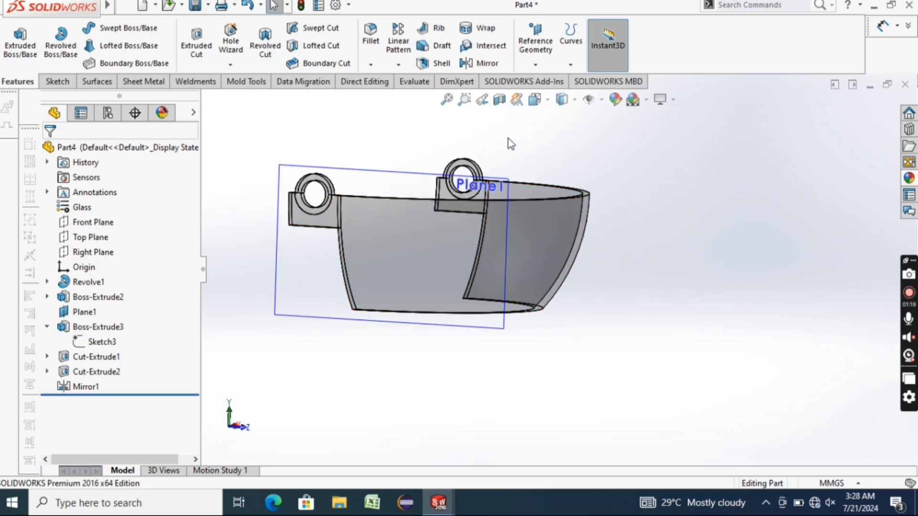
left_click(196, 6)
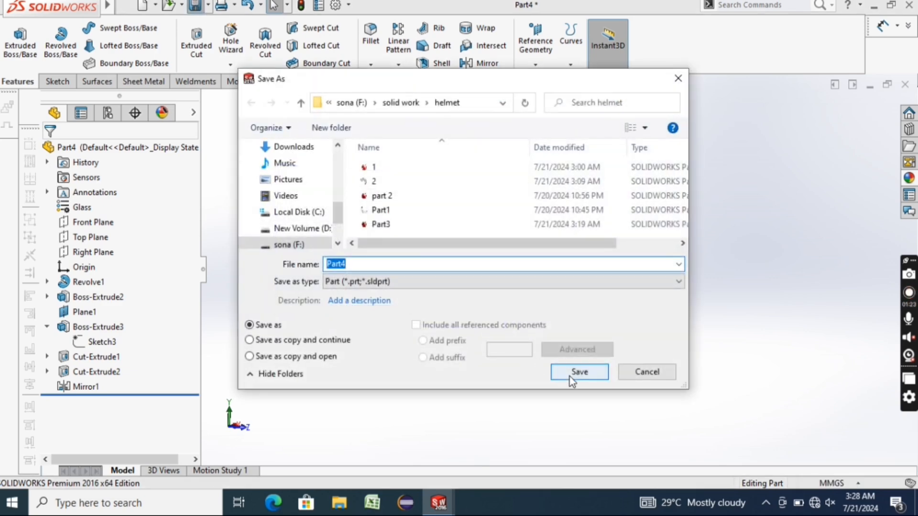
left_click(579, 372)
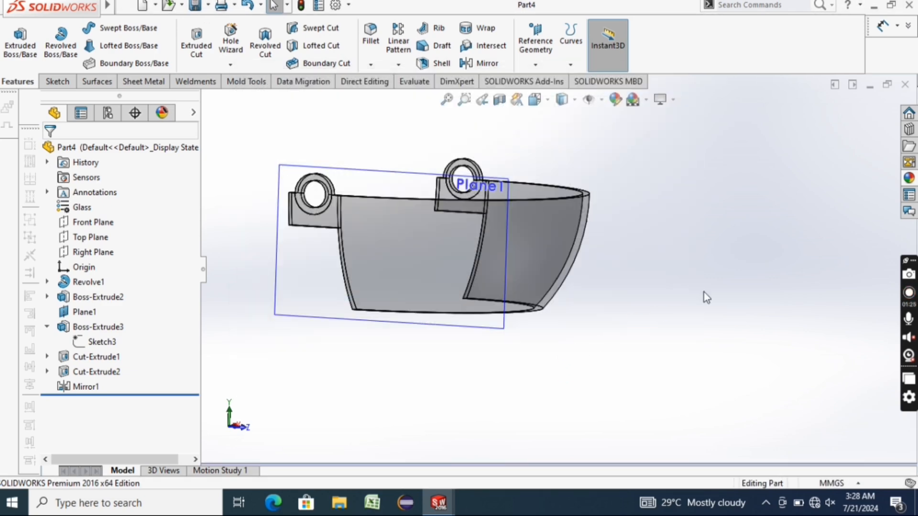
key("ctrl+1")
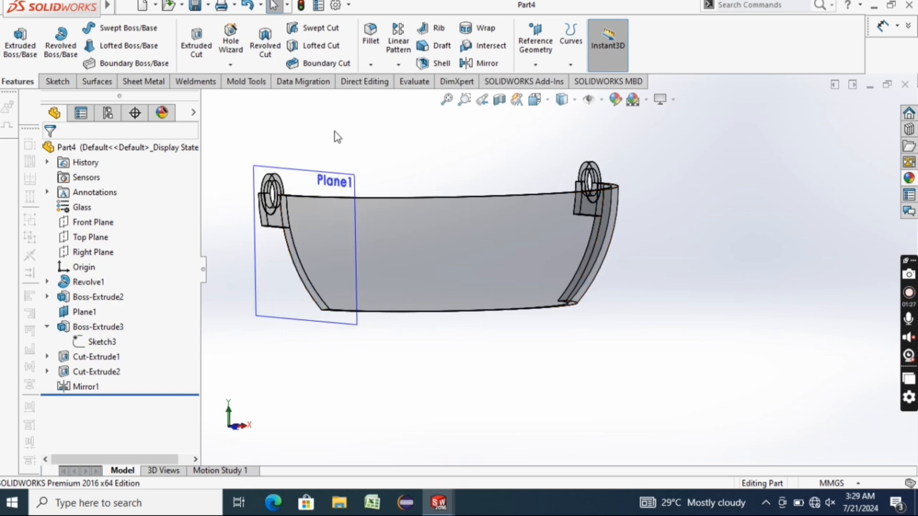
- Create a new assembly and place Part3 as its first component, rotated 90 degrees about the Y axis
left_click(144, 7)
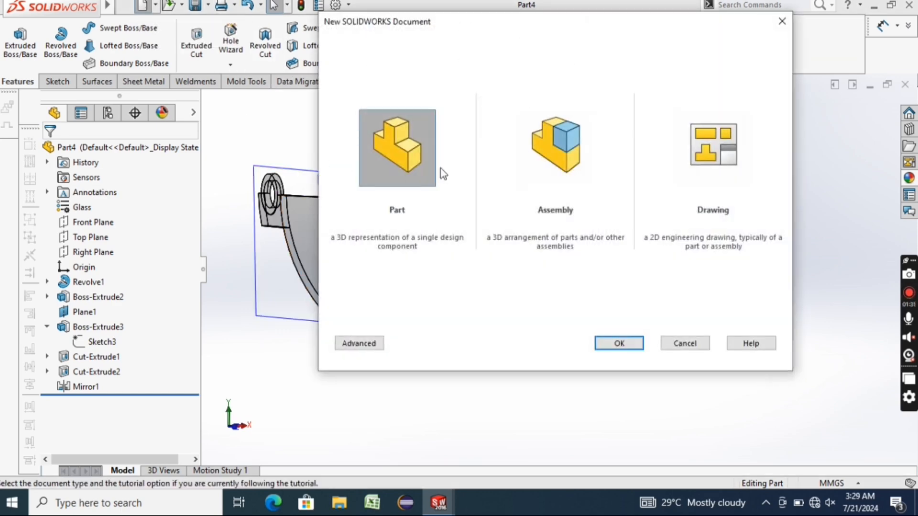
left_click(548, 134)
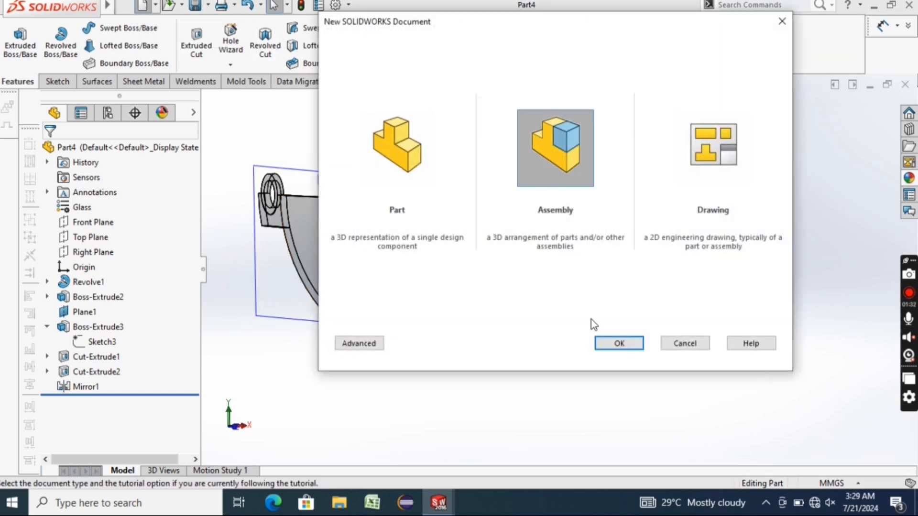
left_click(615, 345)
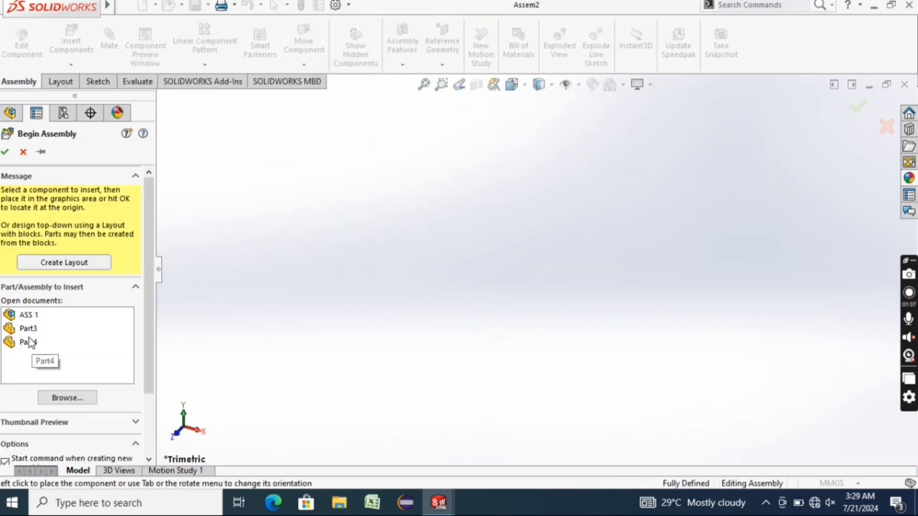
left_click(29, 329)
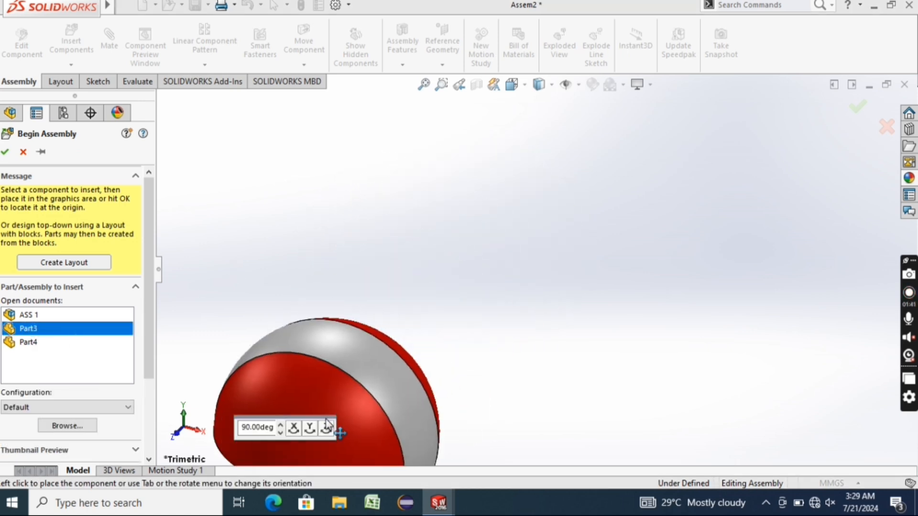
left_click(309, 429)
left_click(464, 259)
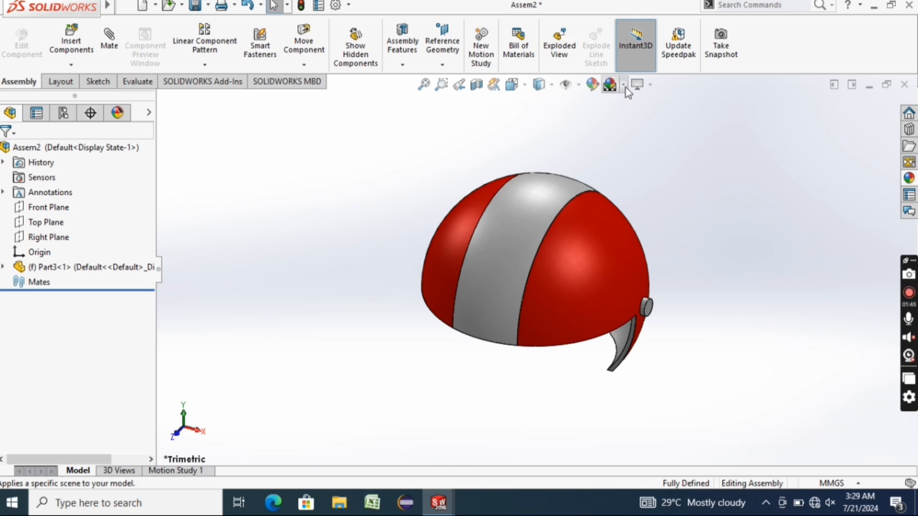
- Change the scene to a plain white background and insert Part4 in front of and below the helmet
left_click(623, 85)
left_click(630, 117)
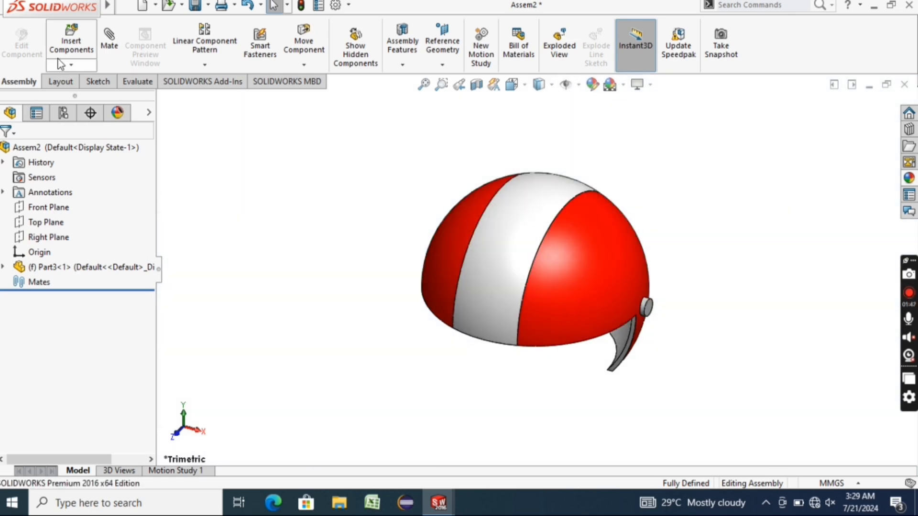
left_click(72, 44)
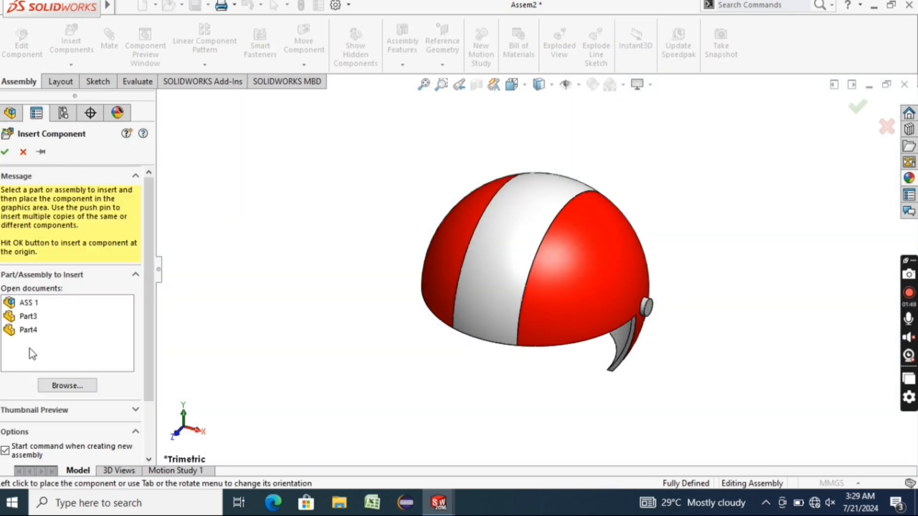
left_click(30, 333)
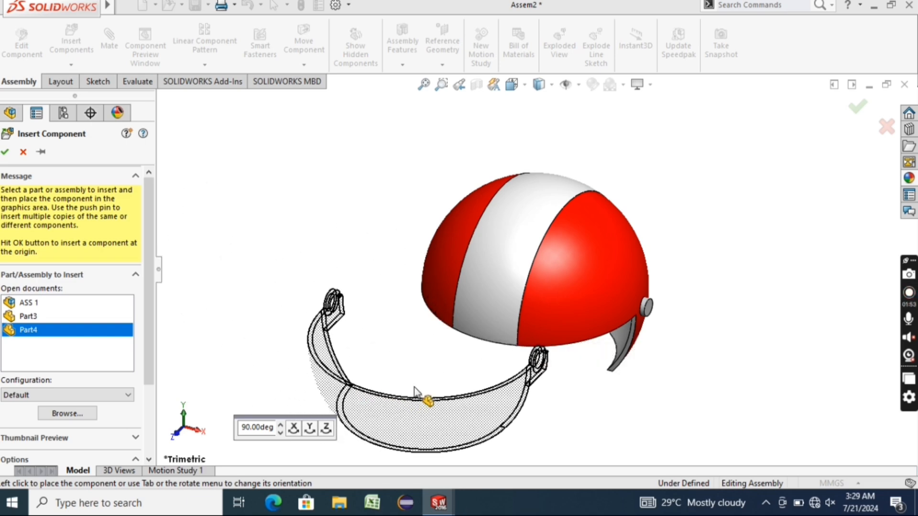
left_click(419, 393)
- Add a concentric mate between the helmet's lower rim edge and the visor's curved upper edge
scroll(427, 290, "up", 3)
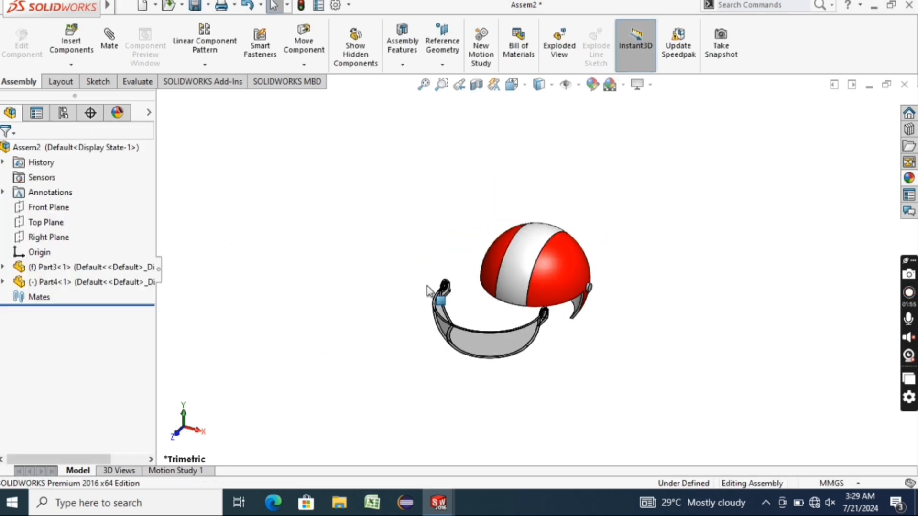
scroll(445, 301, "down", 3)
scroll(461, 287, "down", 2)
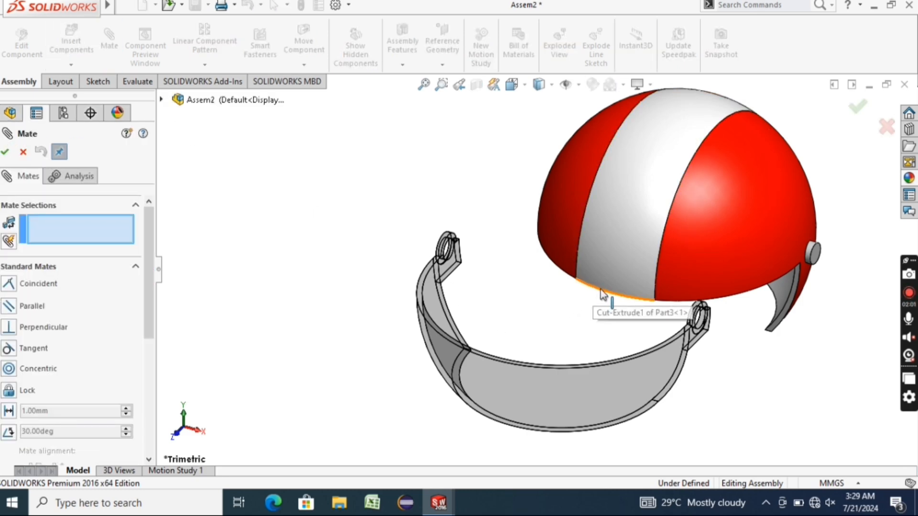
left_click(624, 301)
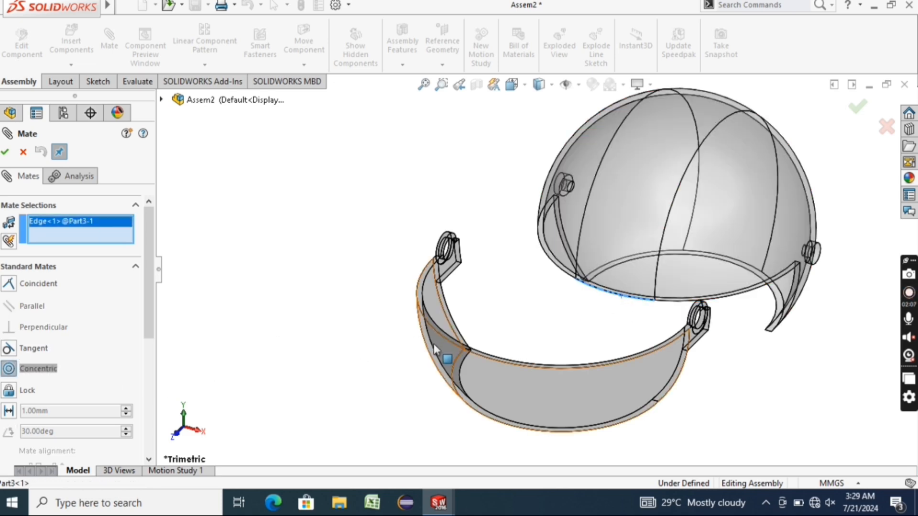
left_click(446, 338)
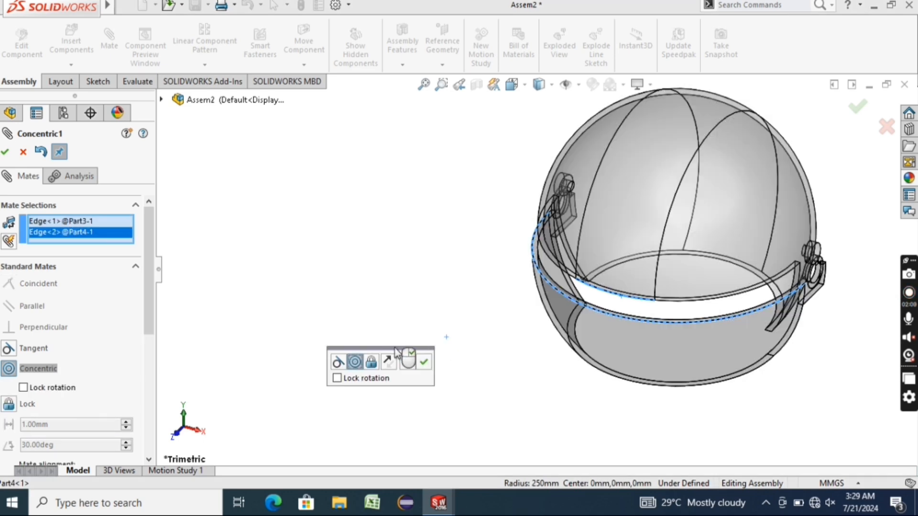
left_click(423, 362)
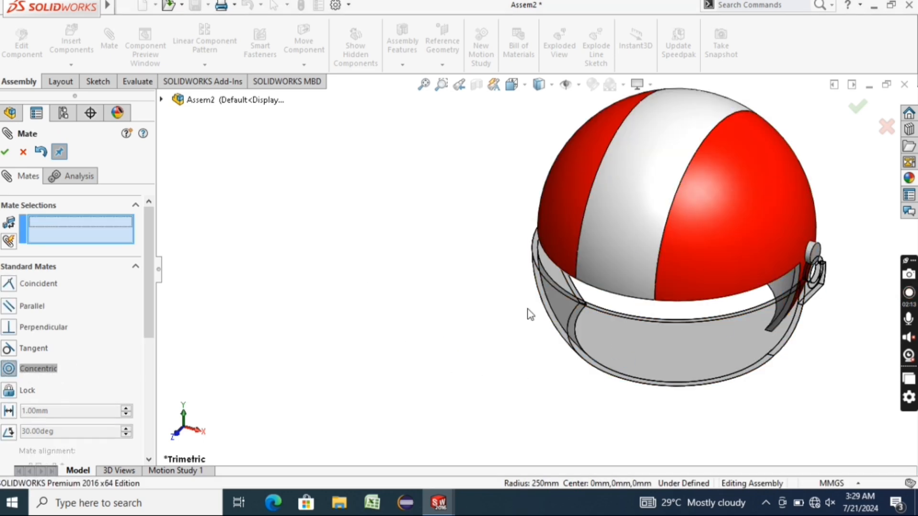
- Add a concentric mate between the helmet's side pin and the 40 mm hole in the visor's adjacent boss
scroll(803, 292, "down", 5)
left_click(818, 218)
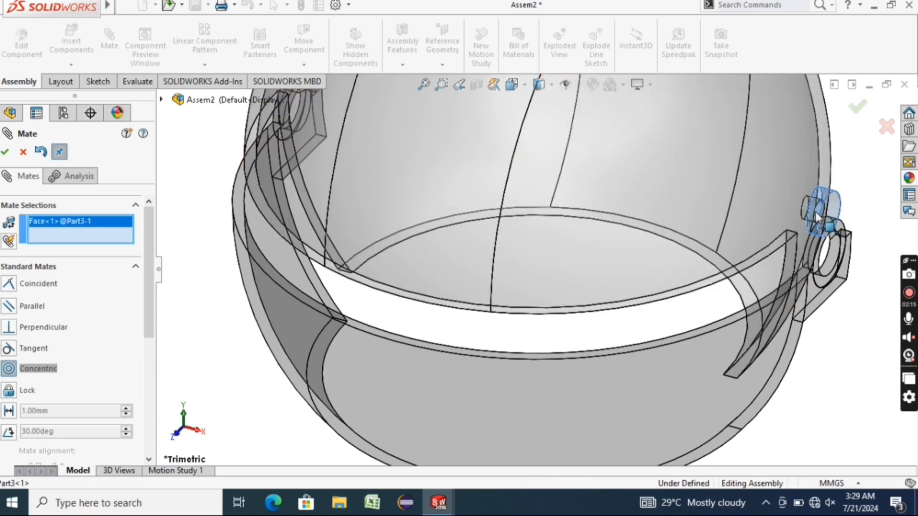
left_click(831, 263)
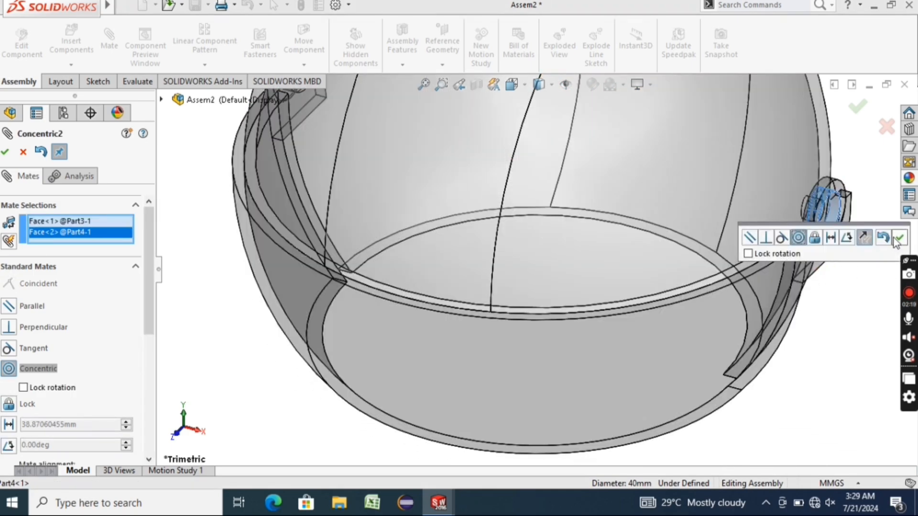
left_click(901, 239)
scroll(809, 255, "down", 5)
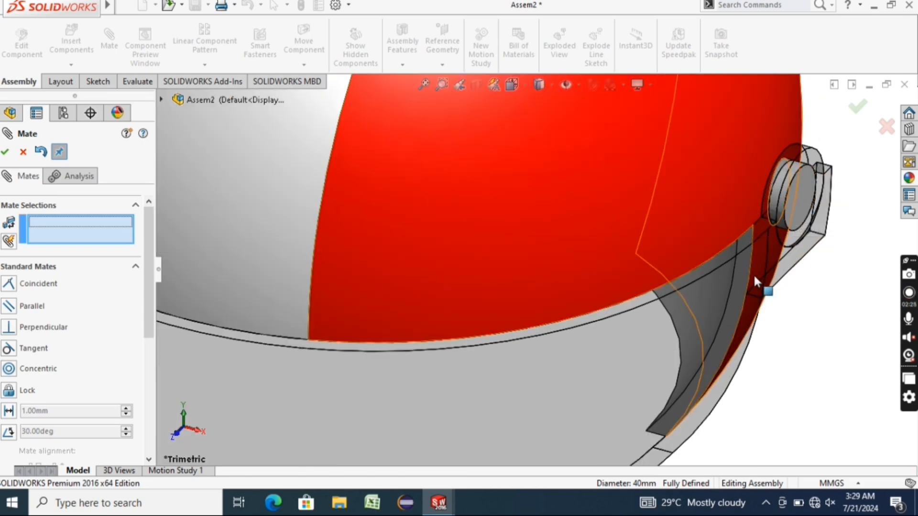
scroll(755, 279, "up", 5)
middle_click_drag(274, 268, 305, 190)
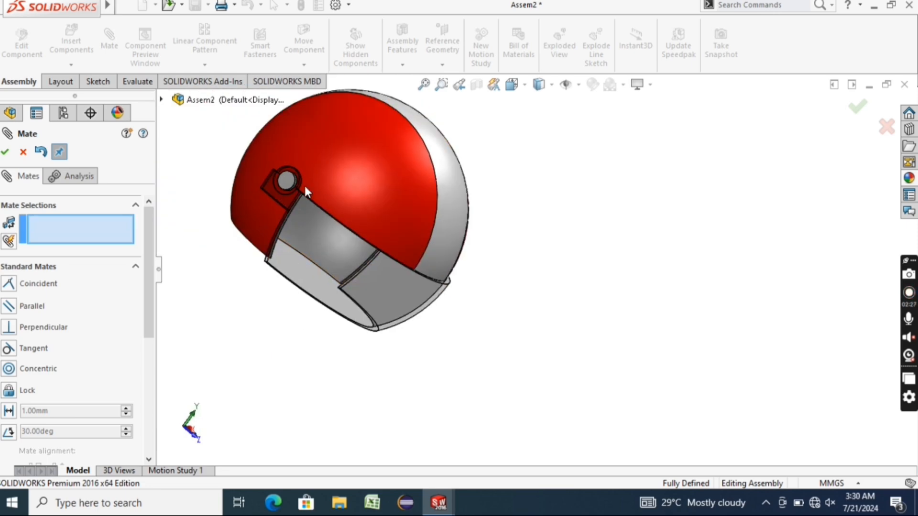
scroll(306, 191, "down", 5)
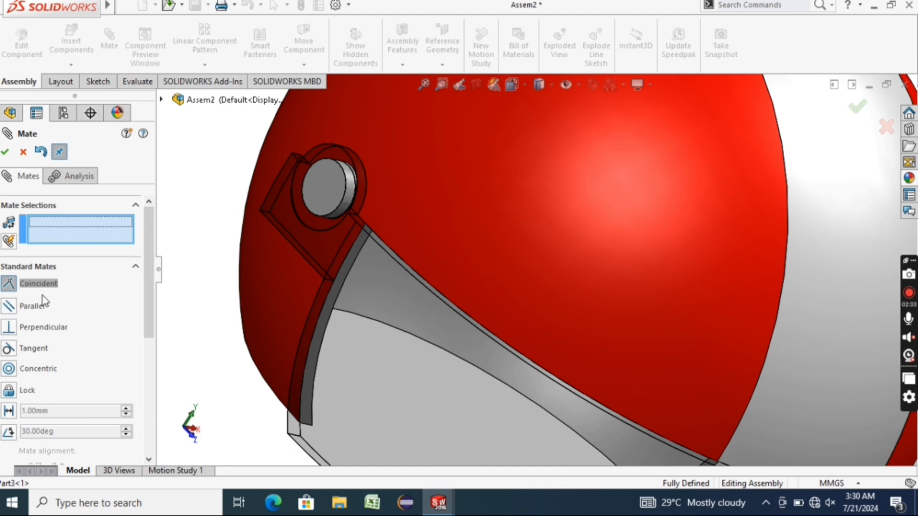
scroll(348, 334, "up", 5)
middle_click_drag(348, 335, 328, 293)
scroll(595, 282, "down", 5)
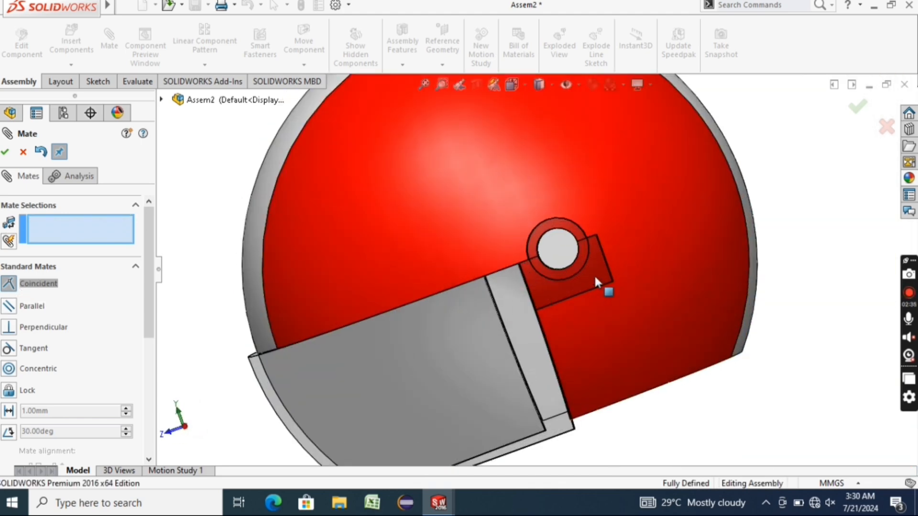
scroll(595, 282, "down", 3)
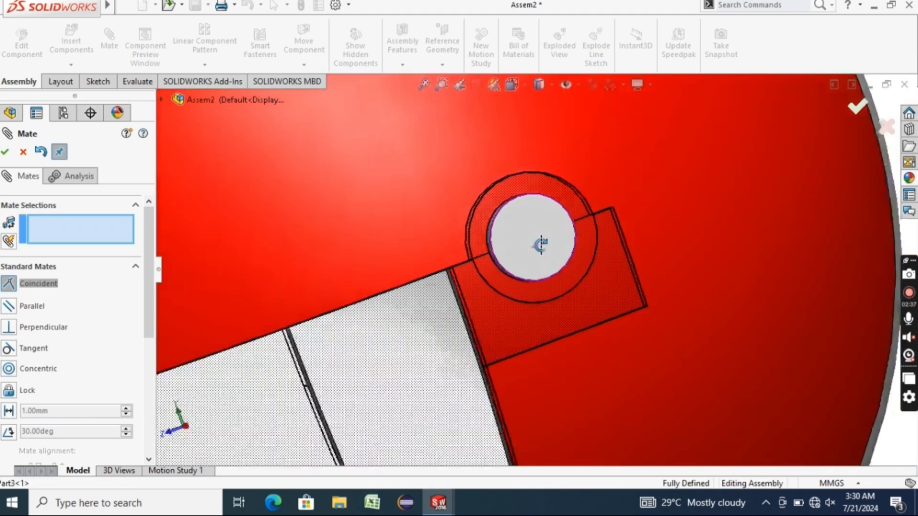
middle_click_drag(541, 245, 495, 242)
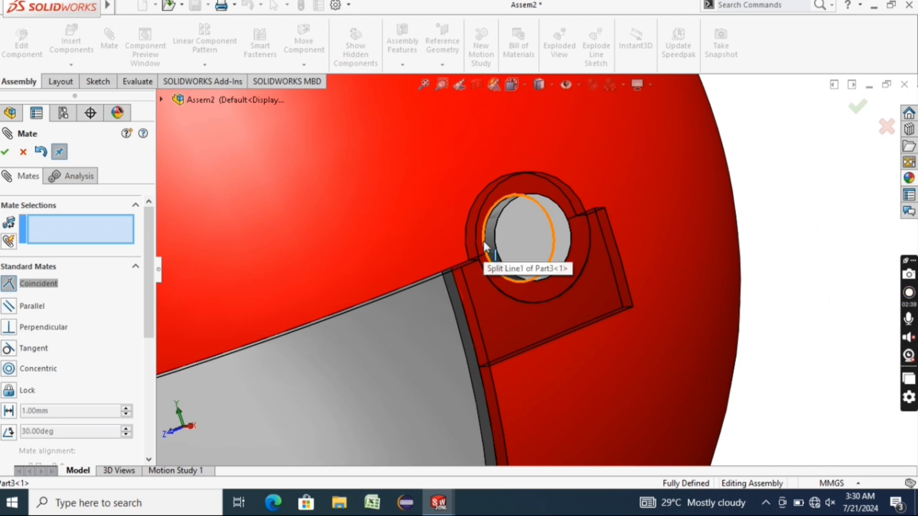
left_click(483, 241)
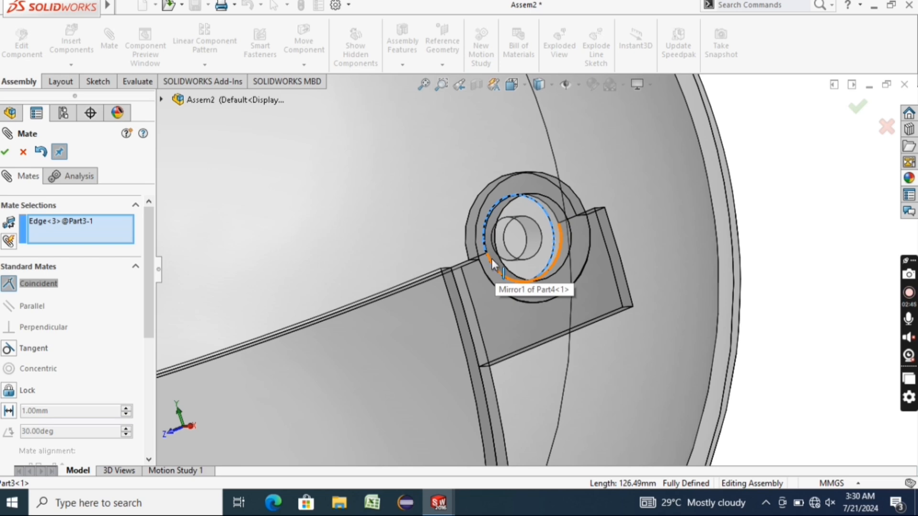
right_click(81, 223)
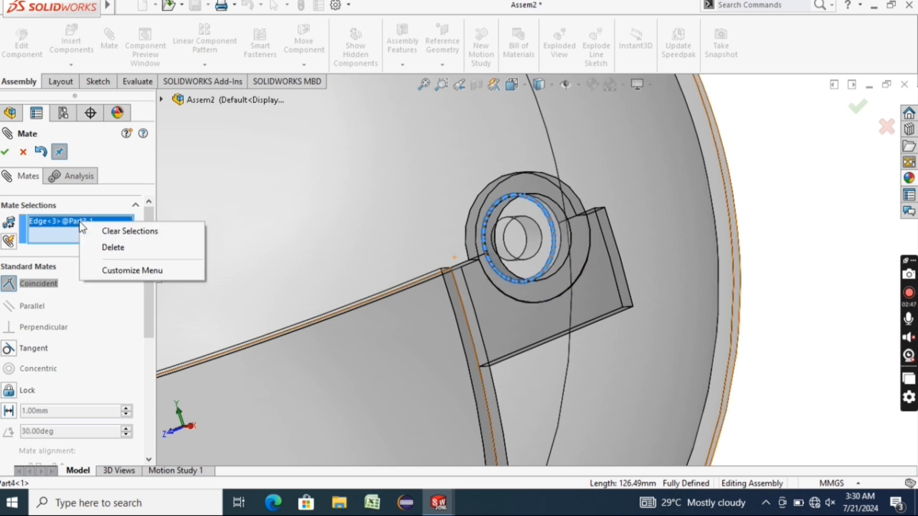
left_click(107, 231)
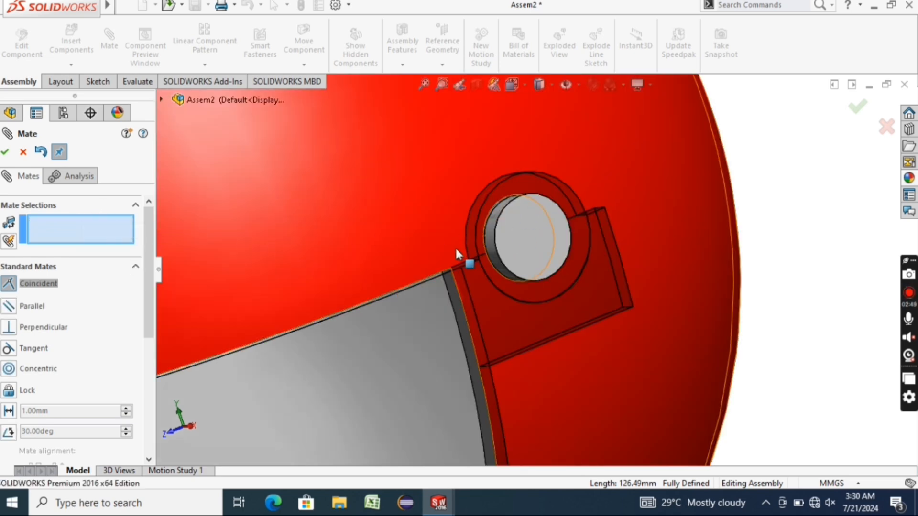
- Try to make the base edge of the helmet's side pin coincident with the circular hole edge of the visor's boss
scroll(492, 271, "down", 3)
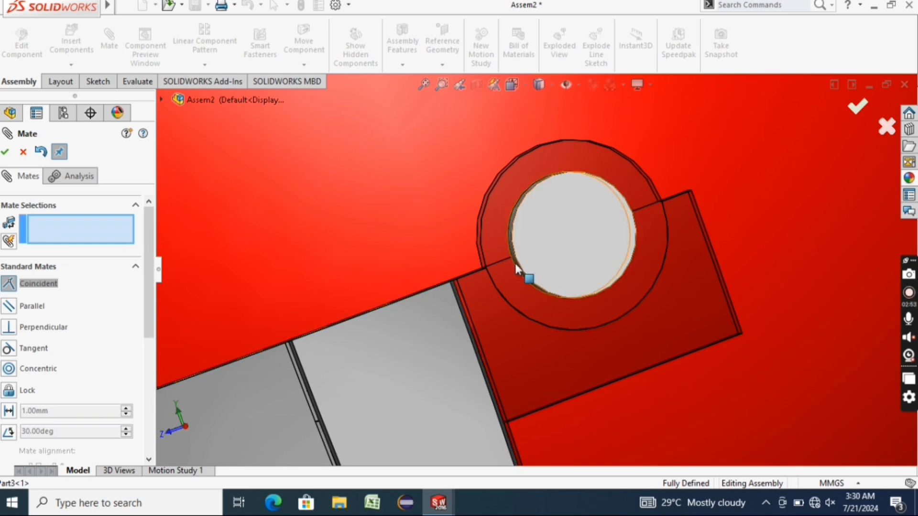
left_click(513, 265)
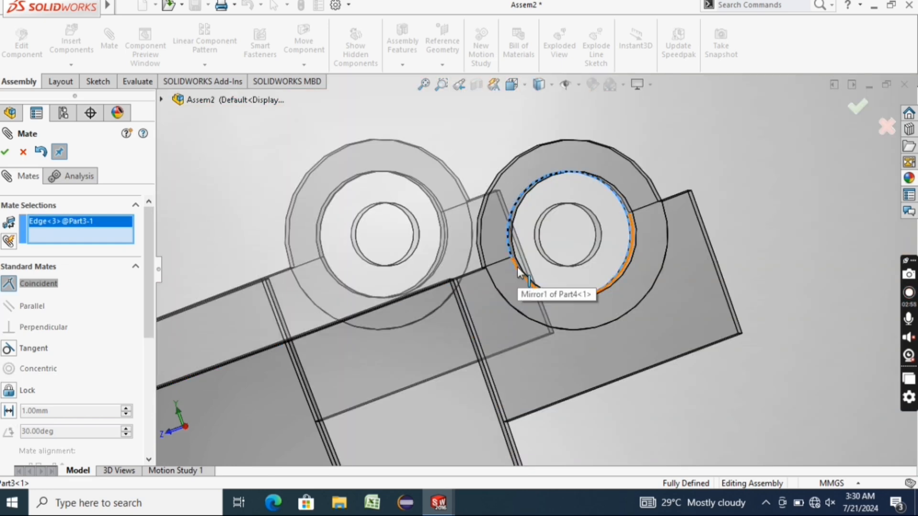
middle_click_drag(512, 259, 539, 249)
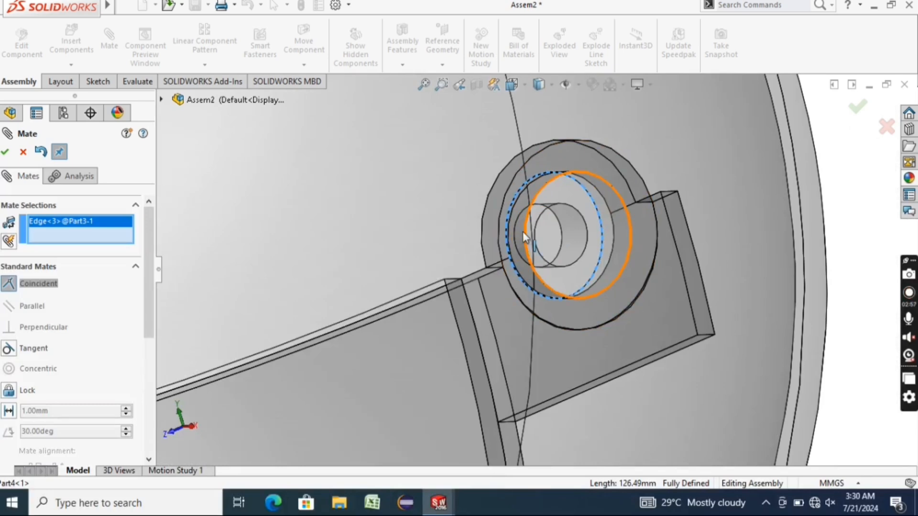
left_click(523, 228)
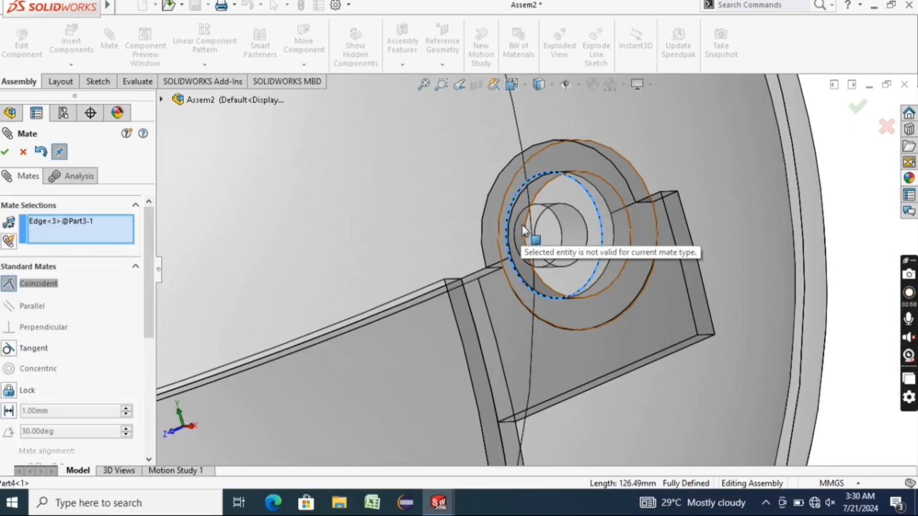
middle_click_drag(522, 231, 547, 228)
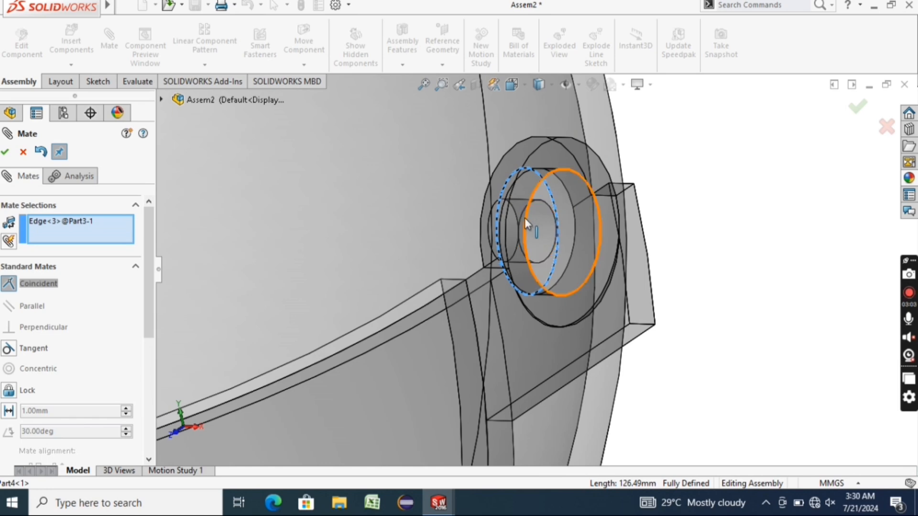
left_click(524, 218)
mouse_move(508, 224)
middle_mouse_down()
mouse_move(527, 230)
mouse_move(467, 180)
mouse_move(513, 210)
mouse_move(547, 209)
mouse_move(472, 246)
mouse_move(459, 273)
mouse_move(583, 279)
mouse_move(551, 281)
mouse_move(560, 293)
mouse_move(494, 283)
mouse_move(543, 286)
middle_mouse_up()
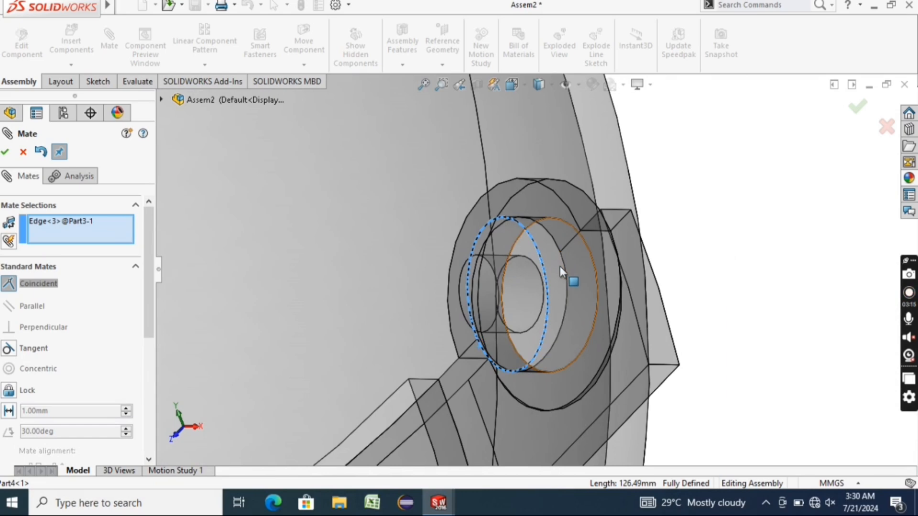
right_click(76, 225)
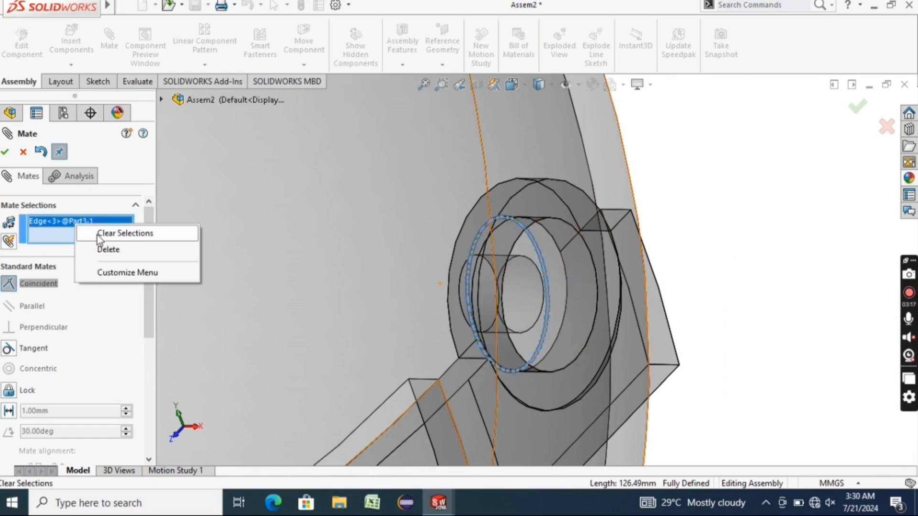
left_click(119, 232)
- Try to add a coincident mate between the side pin's flat end face and the hole edge of the visor's boss
left_click(564, 287)
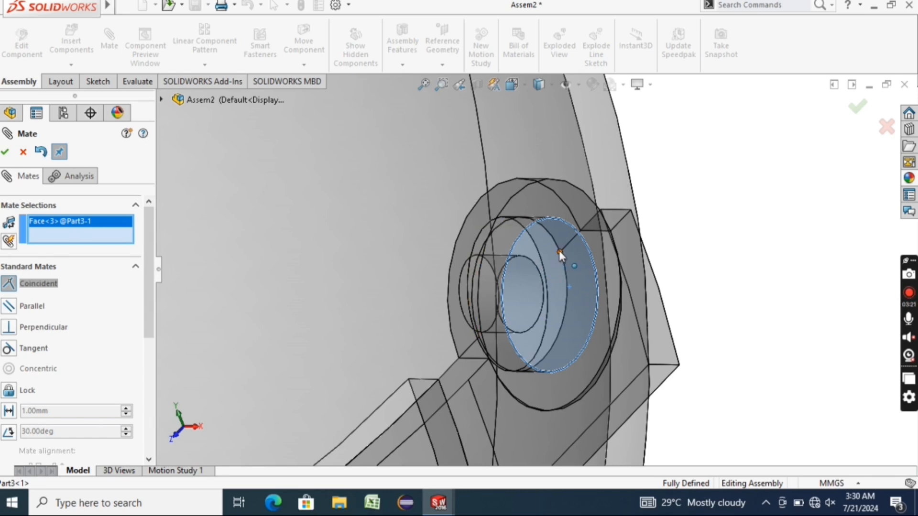
left_click(557, 244)
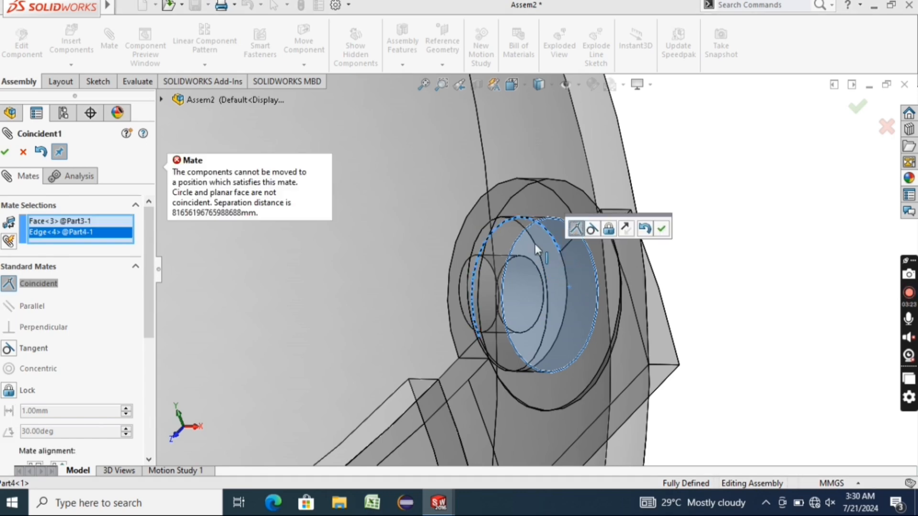
left_click(662, 229)
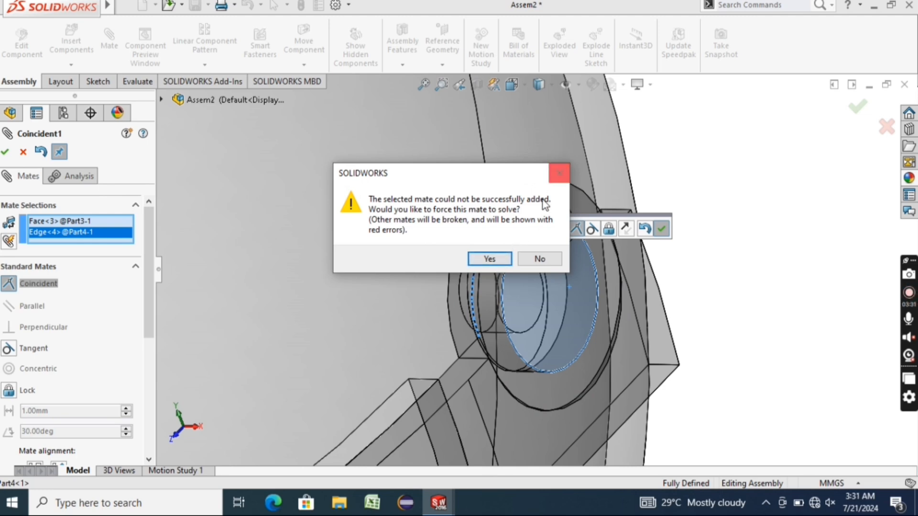
left_click(559, 172)
- Add a concentric mate between the helmet's opposite side pin and the hole edge of the visor boss around it
scroll(668, 219, "up", 8)
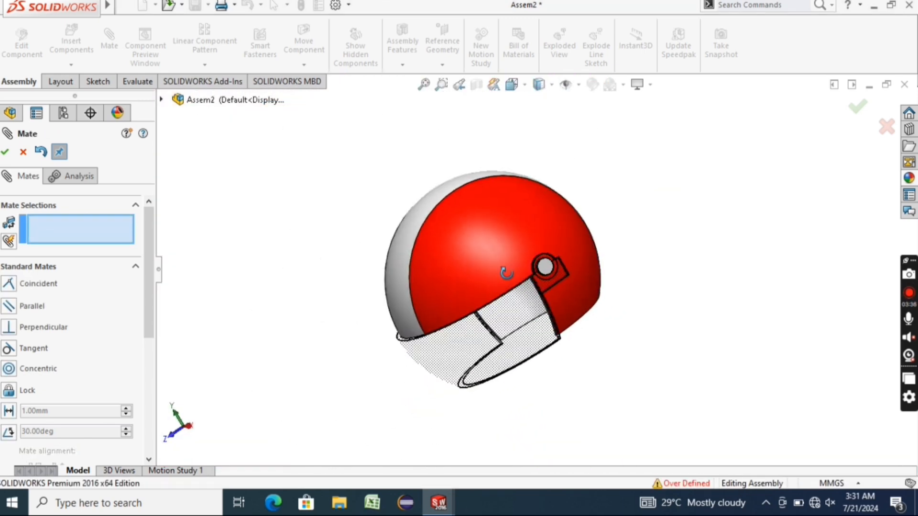
middle_click_drag(506, 273, 440, 283)
scroll(439, 280, "down", 6)
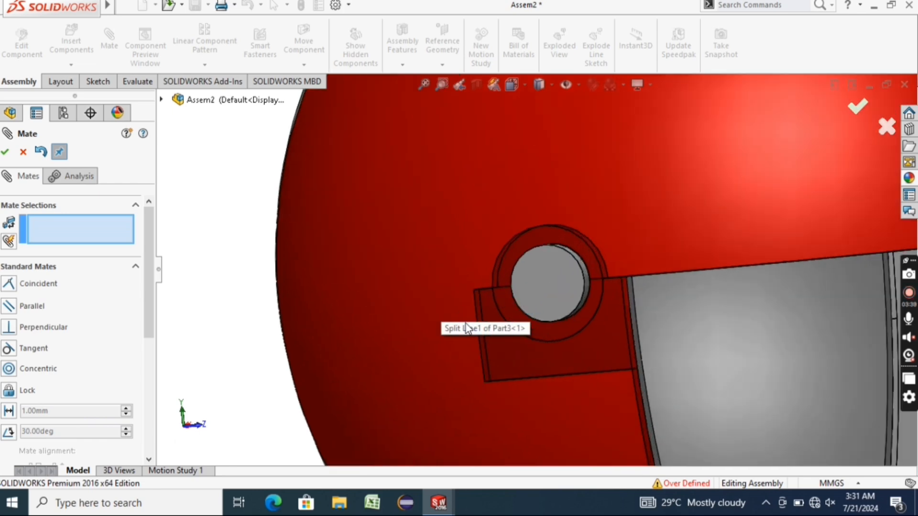
scroll(563, 296, "down", 2)
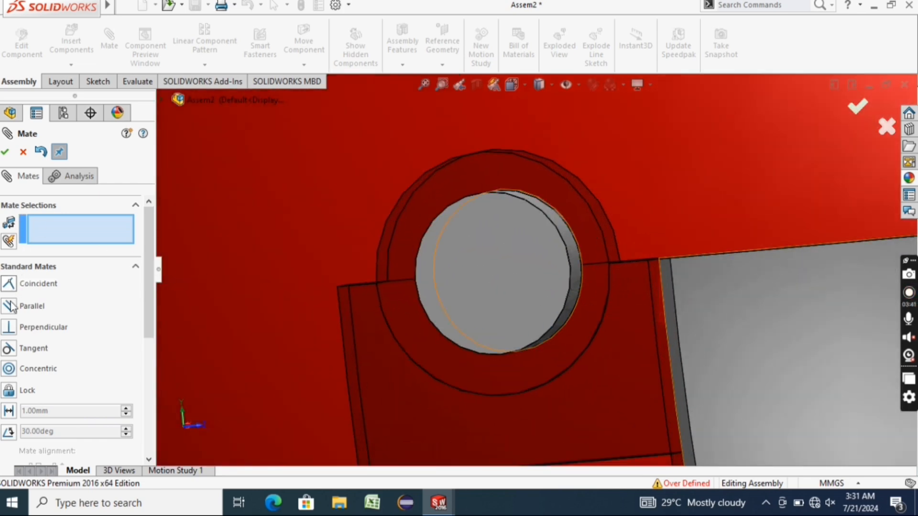
left_click(572, 302)
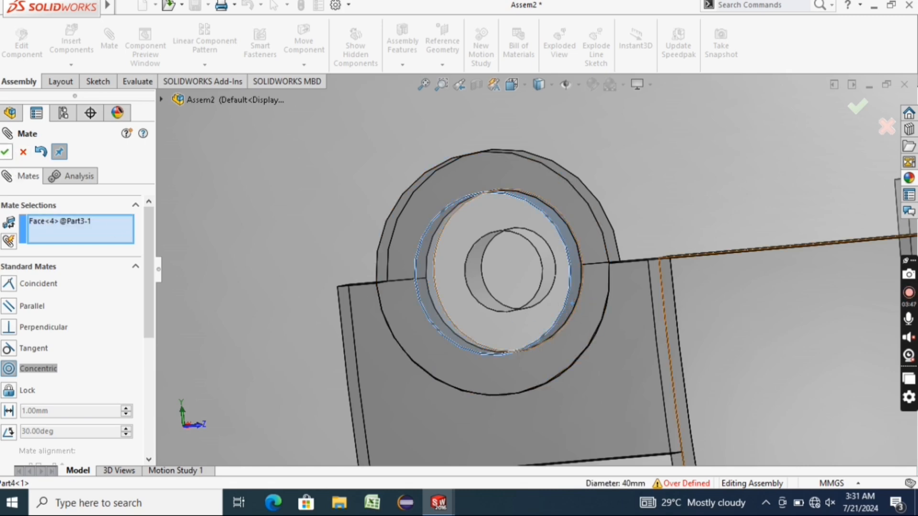
left_click(5, 152)
scroll(569, 224, "down", 3)
middle_click_drag(564, 225, 503, 239)
mouse_move(541, 179)
middle_mouse_down()
mouse_move(572, 178)
mouse_move(550, 182)
middle_mouse_up()
left_click(550, 177)
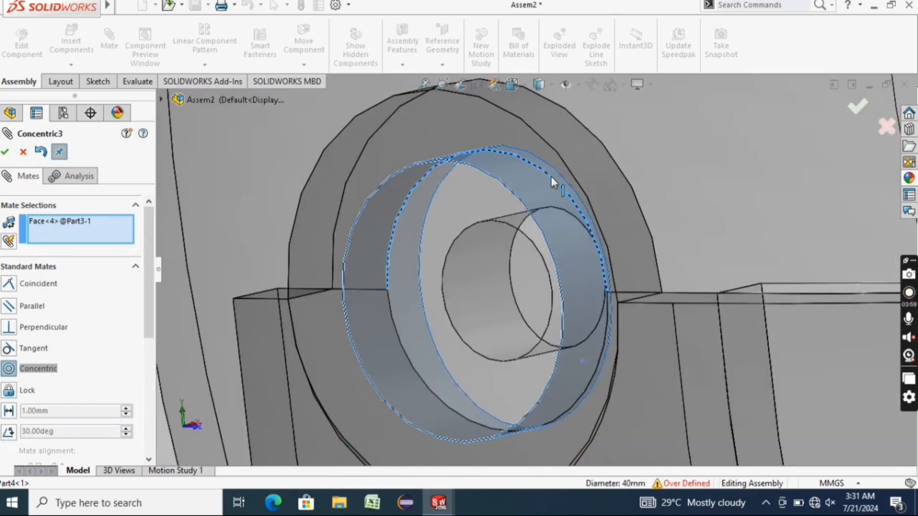
left_click(6, 156)
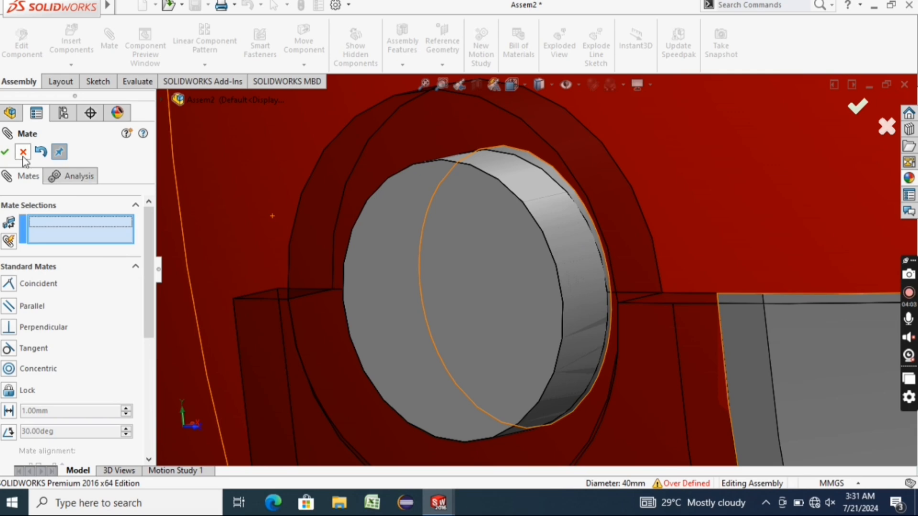
left_click(23, 152)
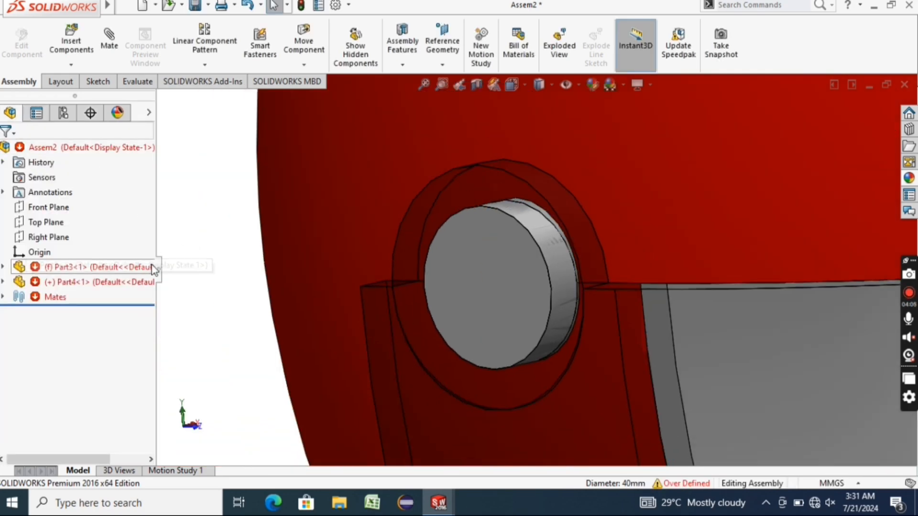
- Delete the failed coincident mate Coincident1 from the assembly's mates
left_click(3, 297)
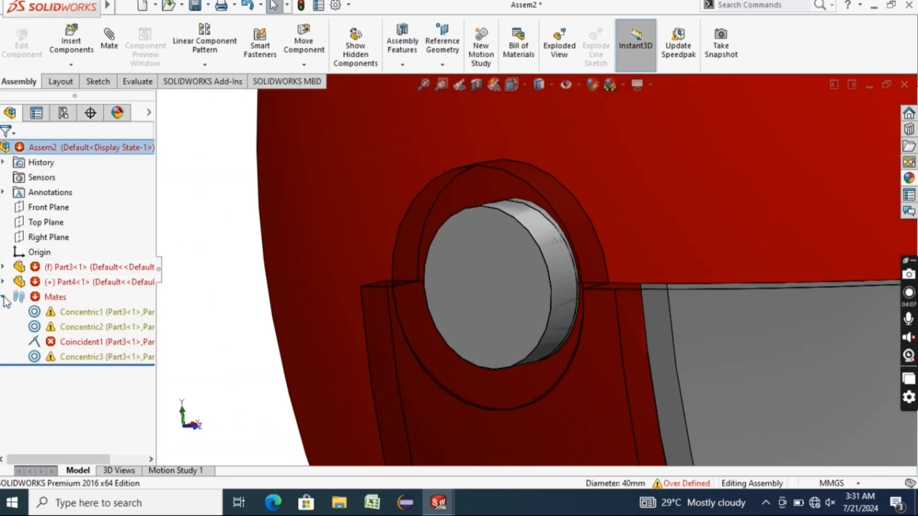
right_click(64, 342)
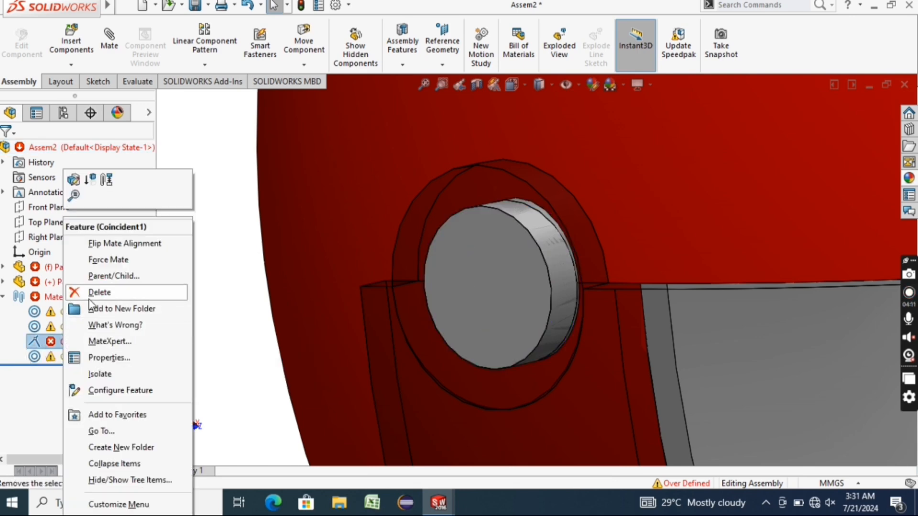
left_click(99, 292)
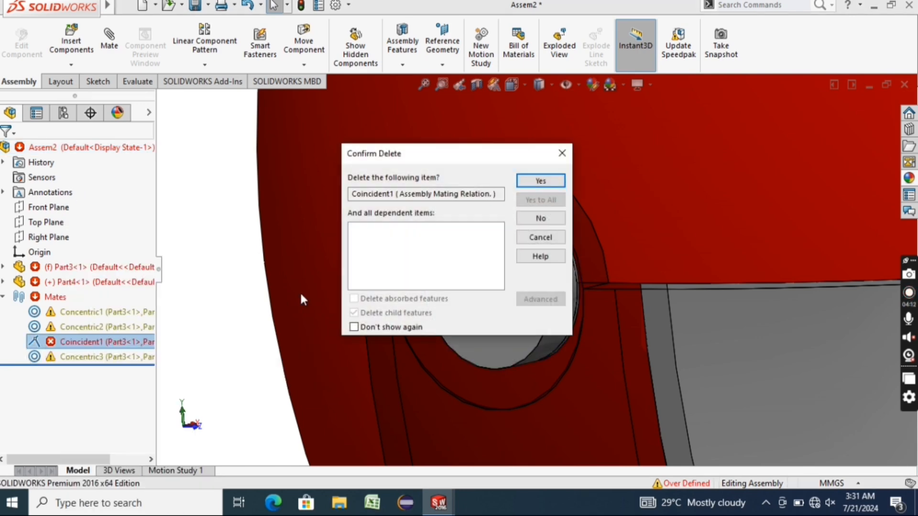
left_click(535, 182)
scroll(499, 264, "up", 10)
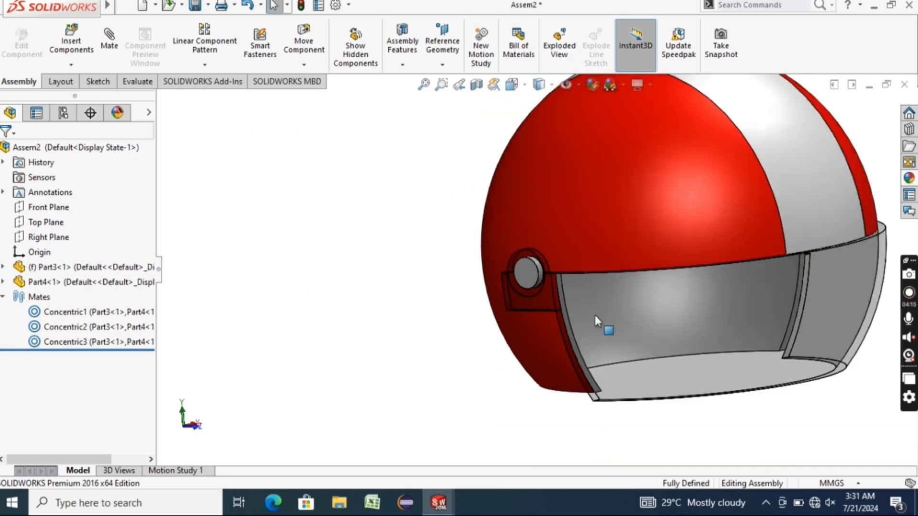
scroll(596, 320, "up", 2)
middle_click_drag(446, 357, 475, 364)
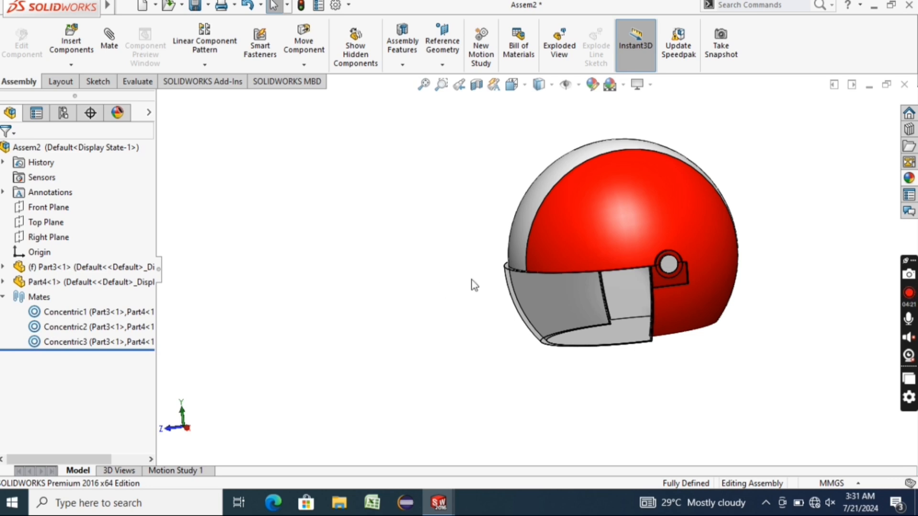
mouse_move(572, 370)
middle_mouse_down()
mouse_move(622, 380)
mouse_move(507, 373)
mouse_move(484, 387)
mouse_move(664, 416)
mouse_move(722, 447)
mouse_move(739, 470)
mouse_move(331, 470)
mouse_move(523, 492)
mouse_move(491, 478)
middle_mouse_up()
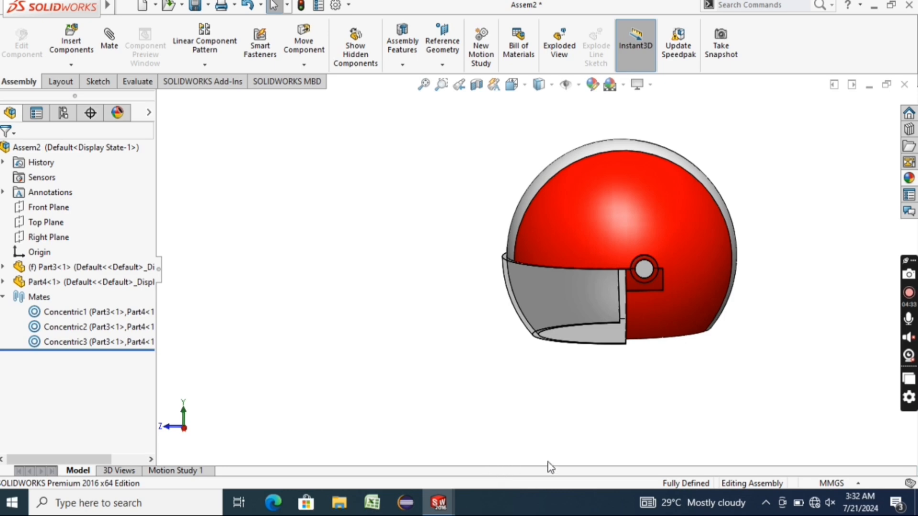